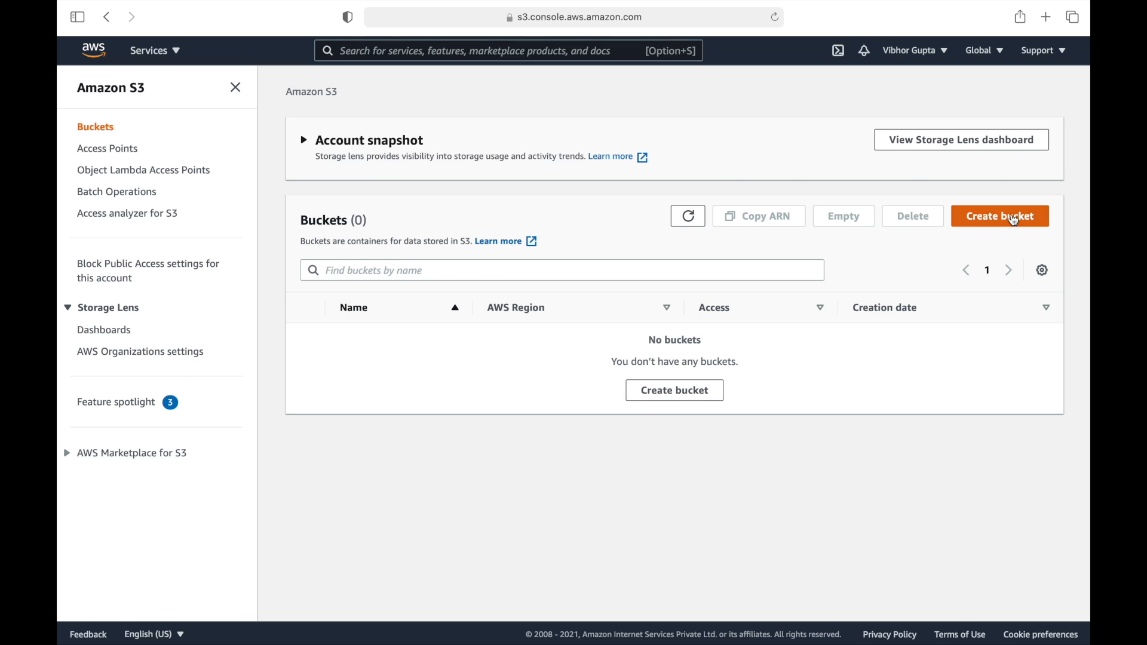
Start creating an S3 bucket and name it after the personal website's full www domain
click(1020, 221)
click(321, 263)
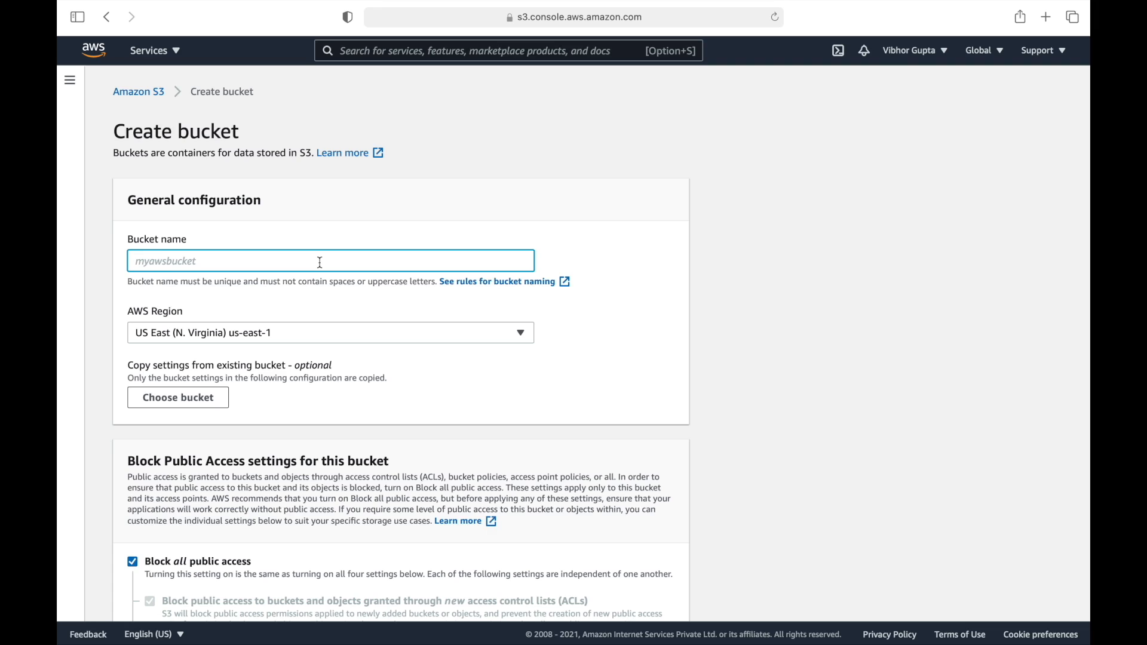
text(www.vibhorgupta.net)
Turn off blocking of all public access, acknowledge the public access risk, and create the bucket
scroll(251, 287, down, 5)
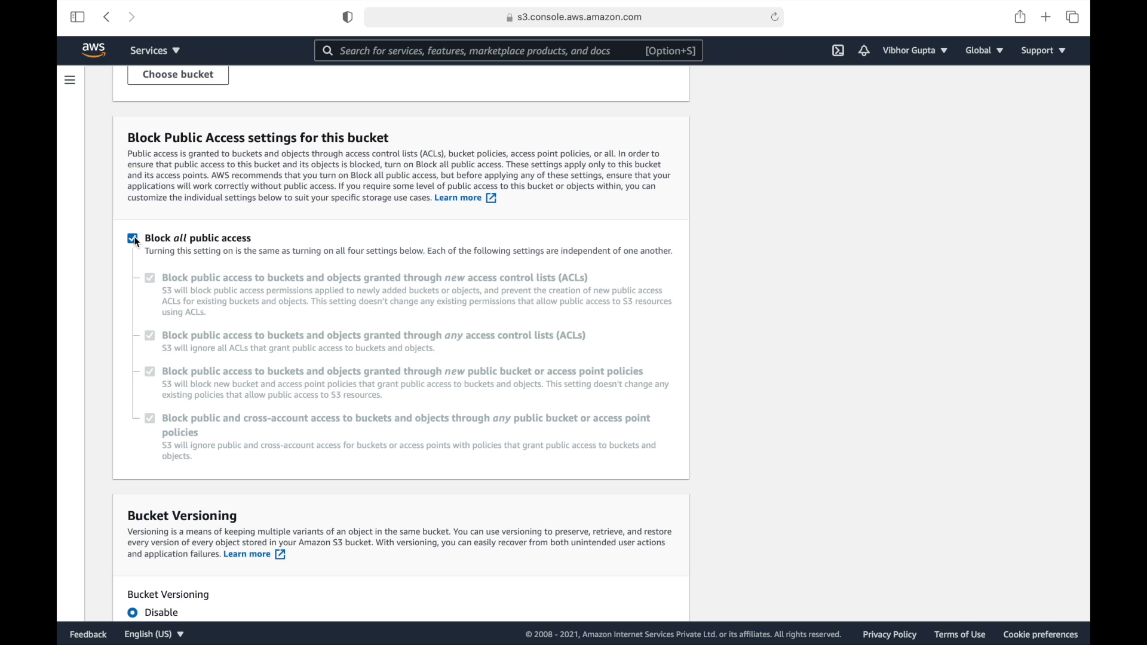
click(133, 239)
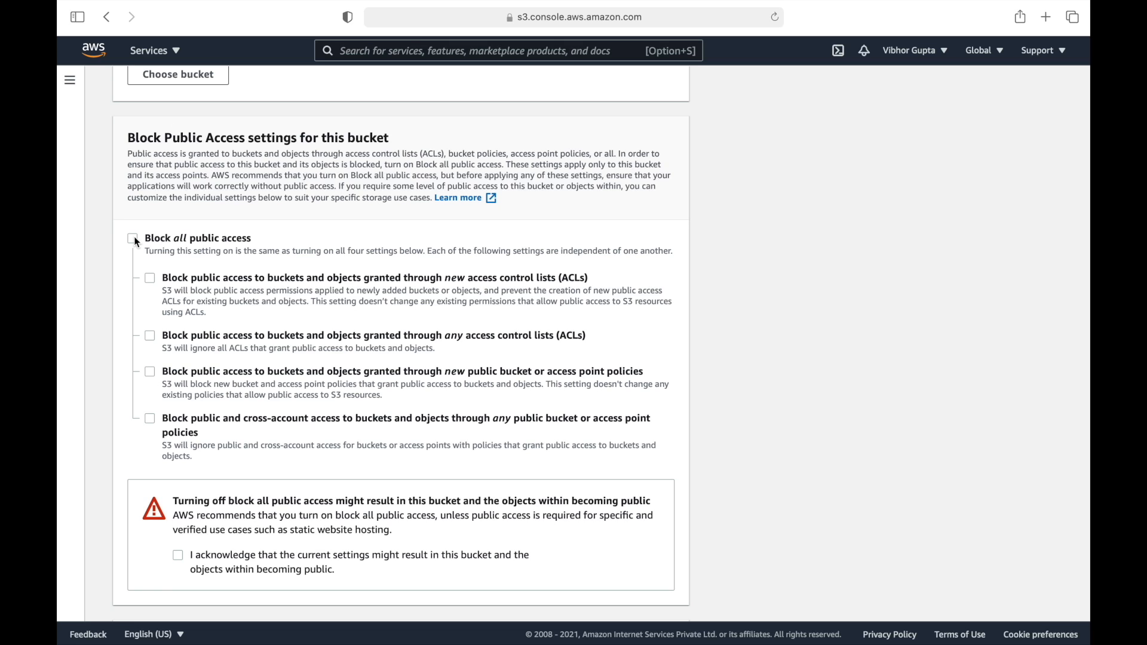
click(179, 557)
scroll(180, 561, down, 10)
scroll(182, 563, down, 2)
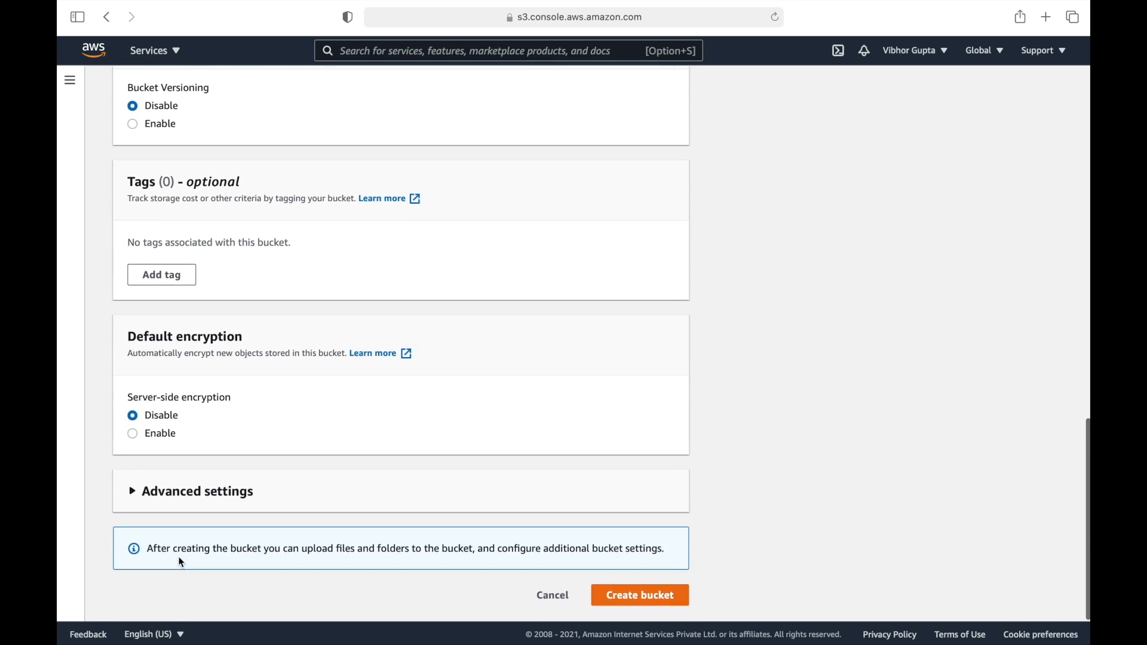
click(647, 599)
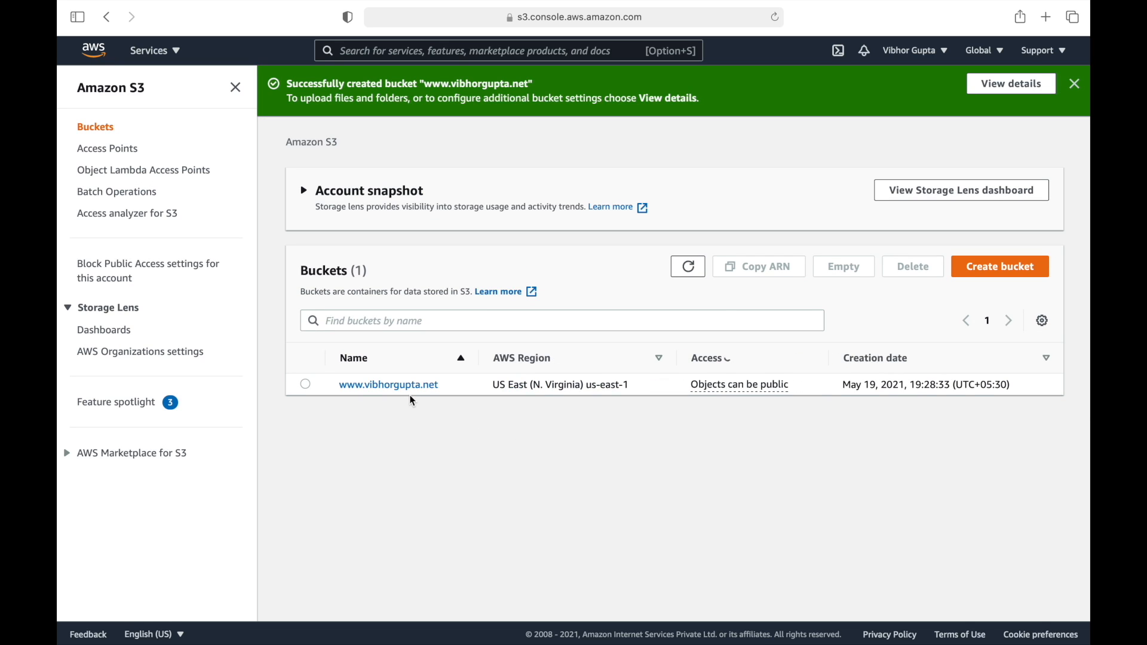
In the new bucket, add error.html, index.html and the img folder to an upload
click(408, 387)
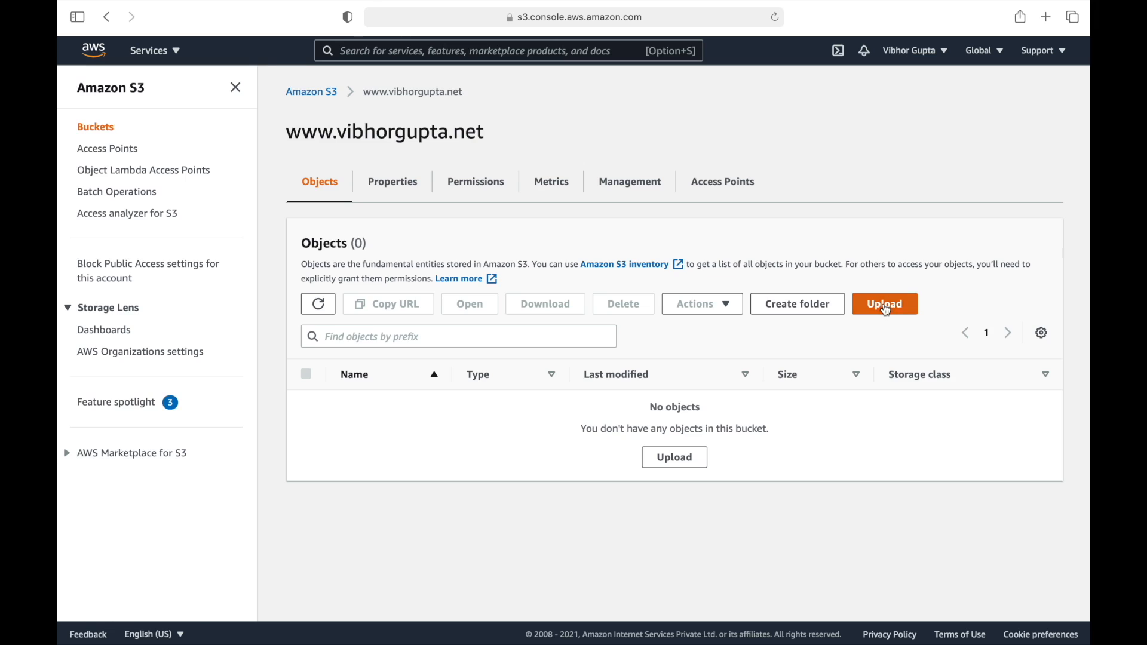
click(887, 311)
click(555, 272)
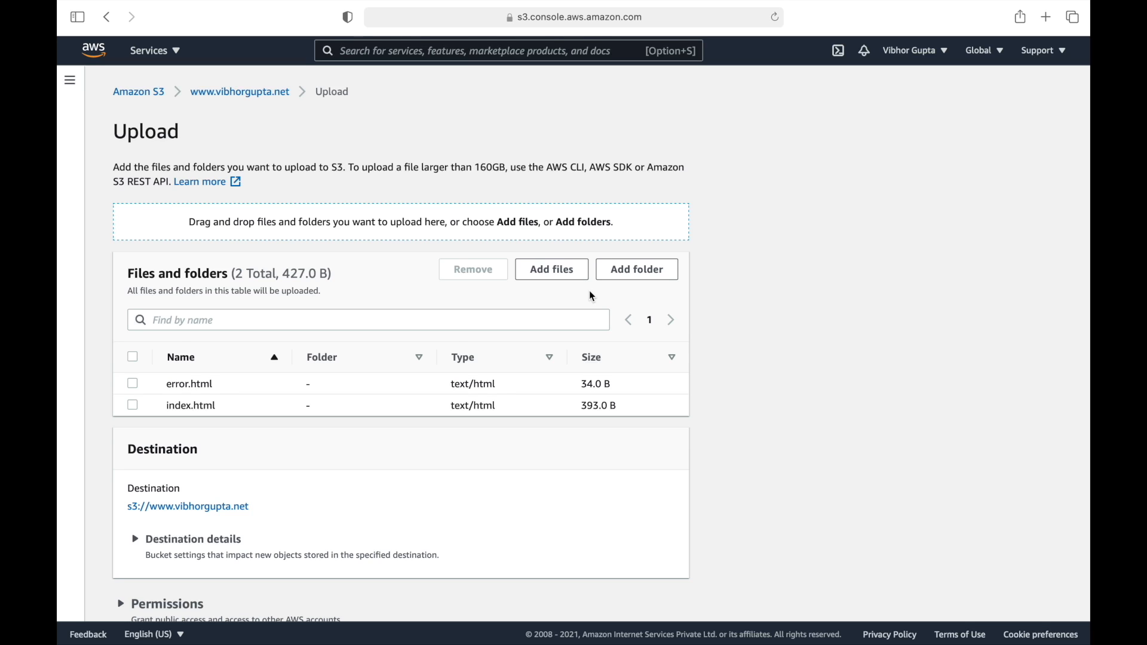
click(638, 269)
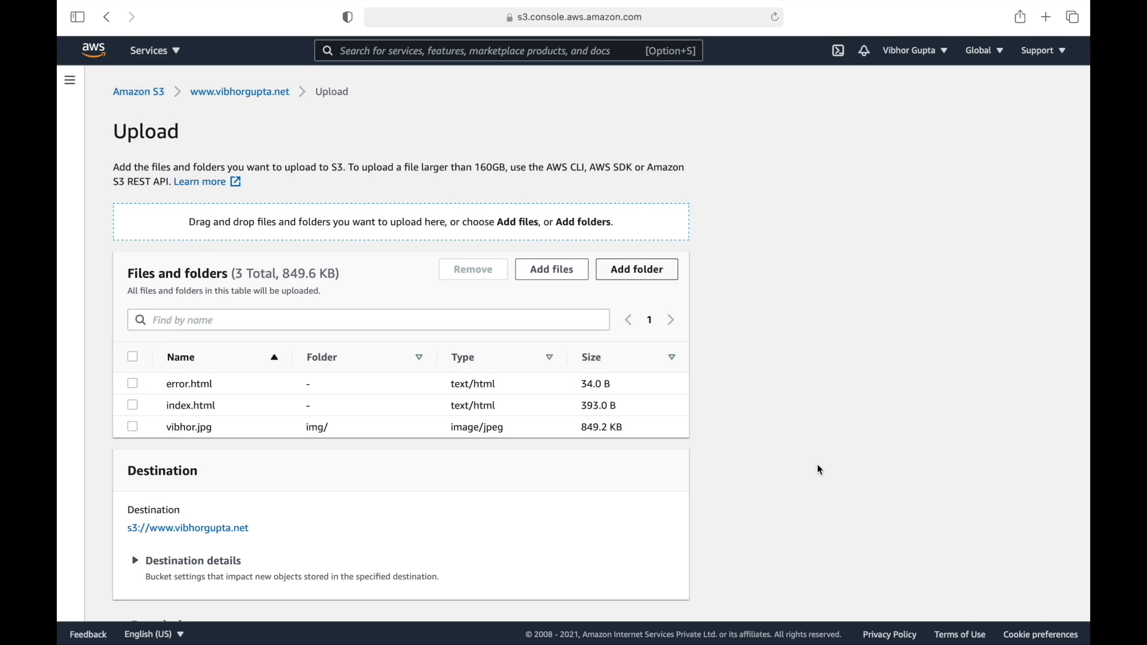
Upload the listed files and folder to the bucket and close the upload status
scroll(820, 470, down, 3)
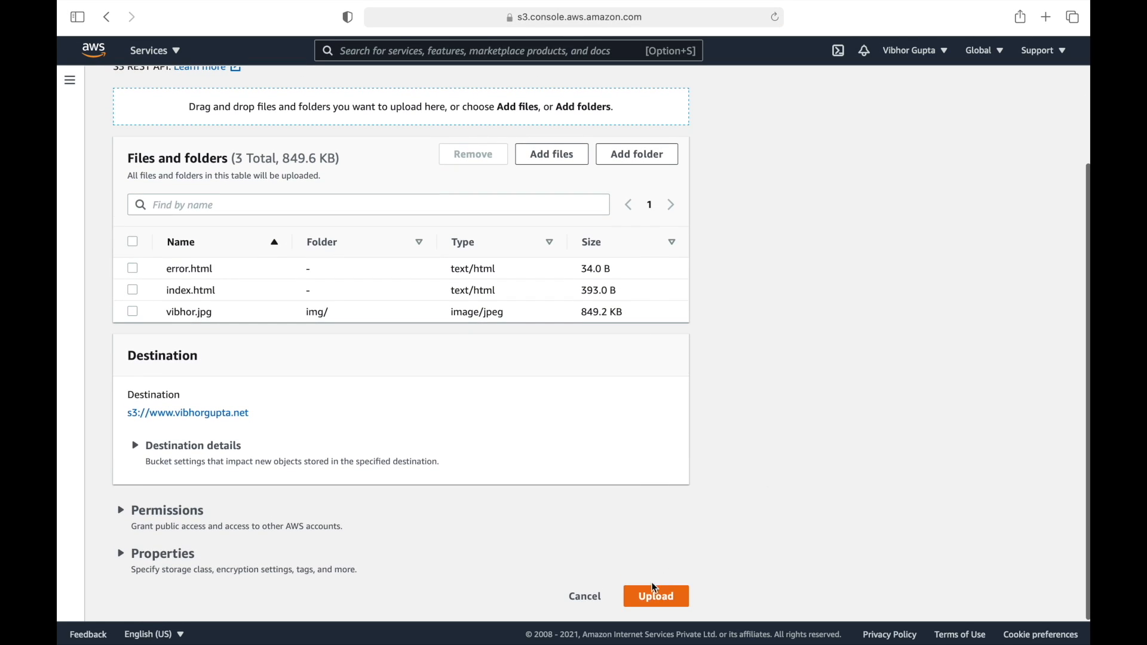
click(655, 597)
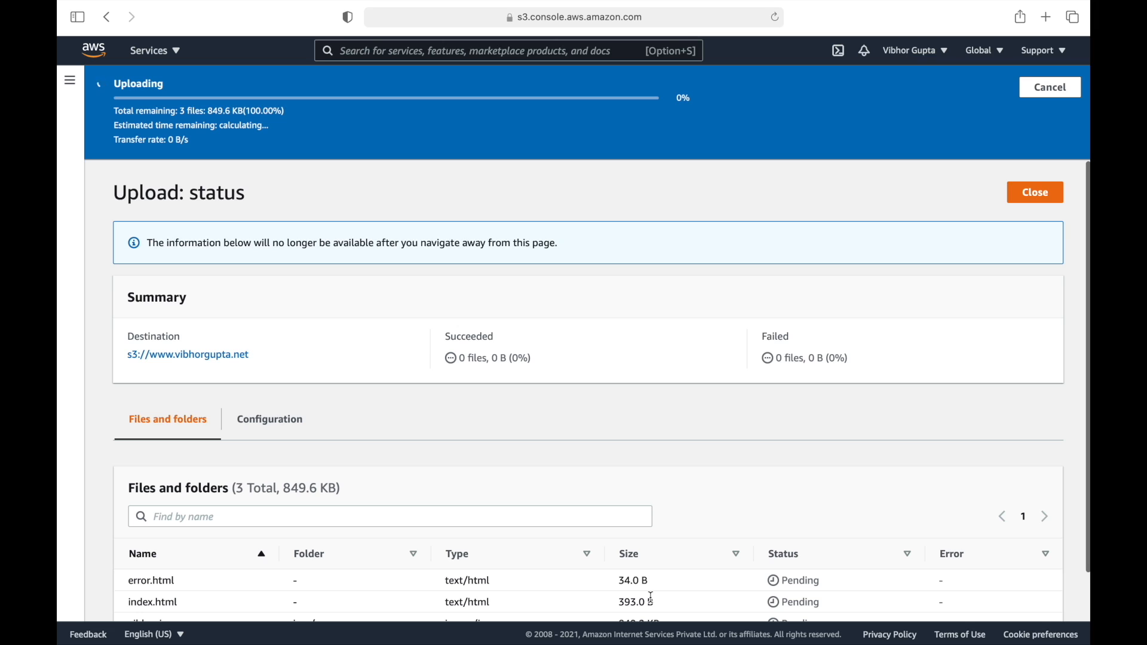
scroll(652, 597, down, 2)
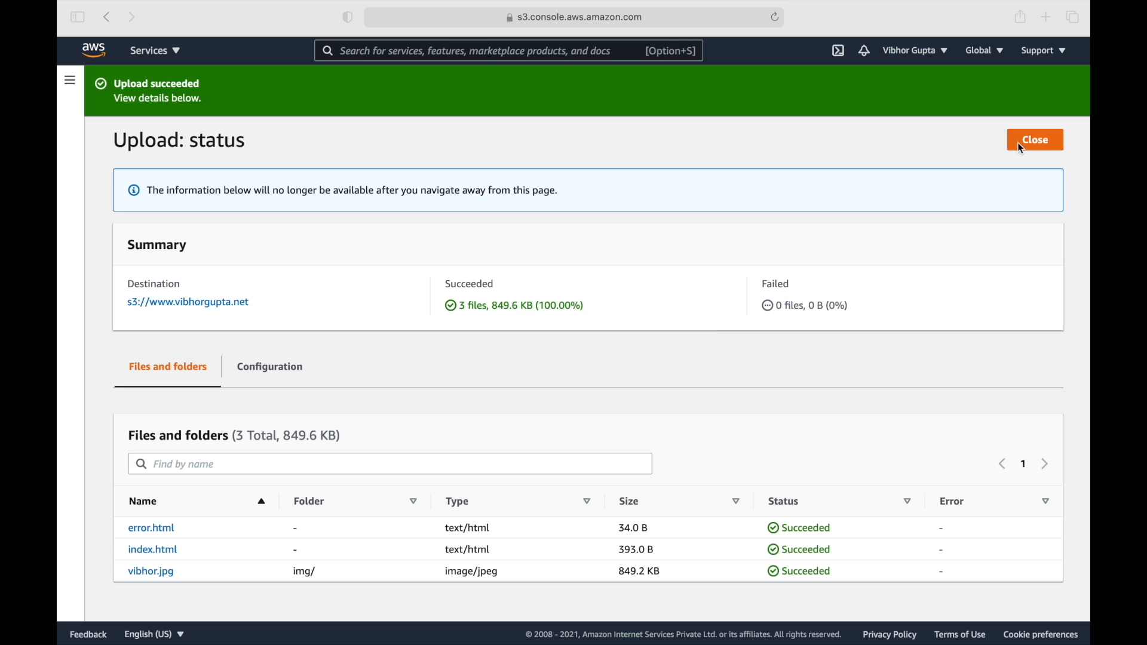
click(1033, 141)
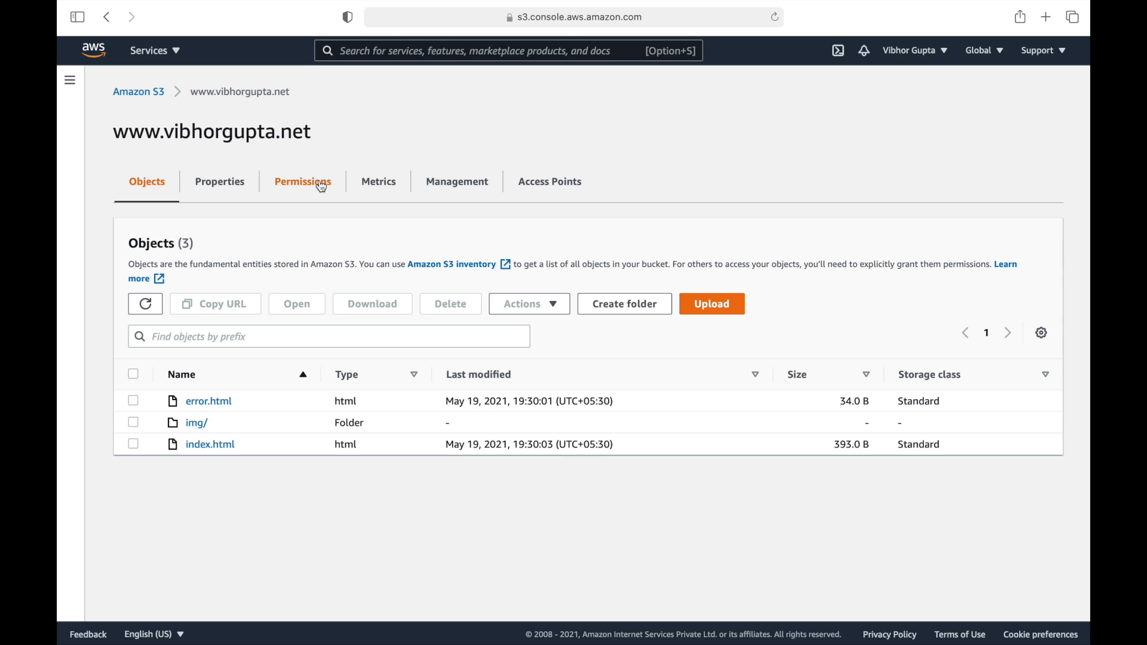
Edit the static website hosting setting in the bucket's properties and enable it
click(222, 190)
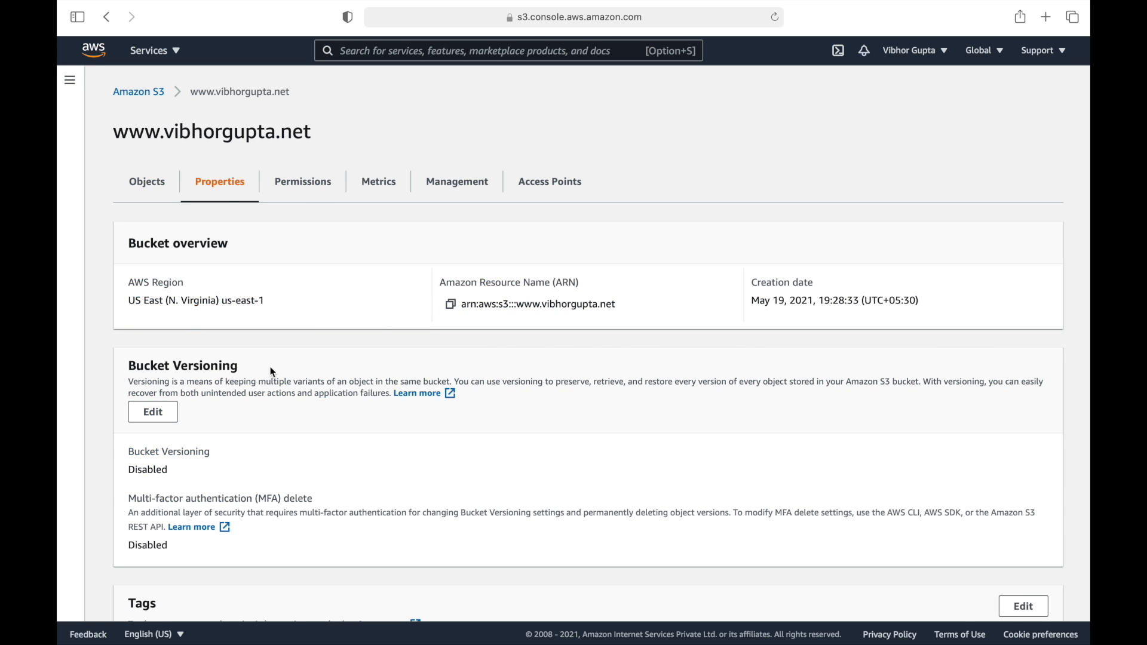
scroll(270, 371, down, 15)
scroll(273, 371, down, 8)
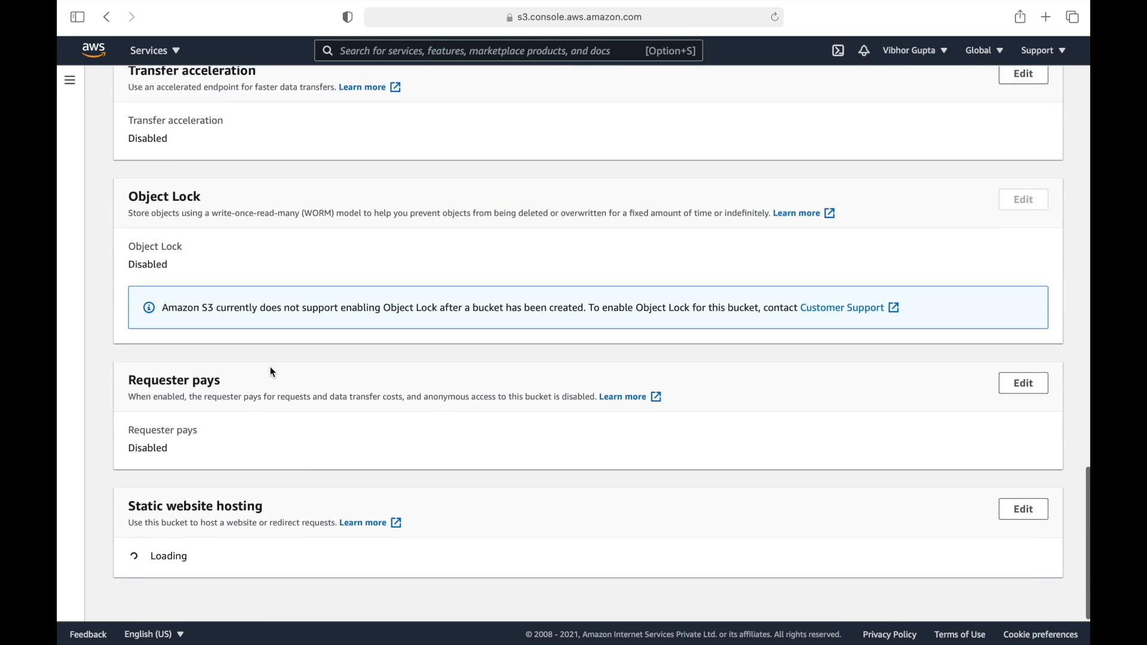
scroll(197, 561, down, 2)
scroll(199, 565, down, 1)
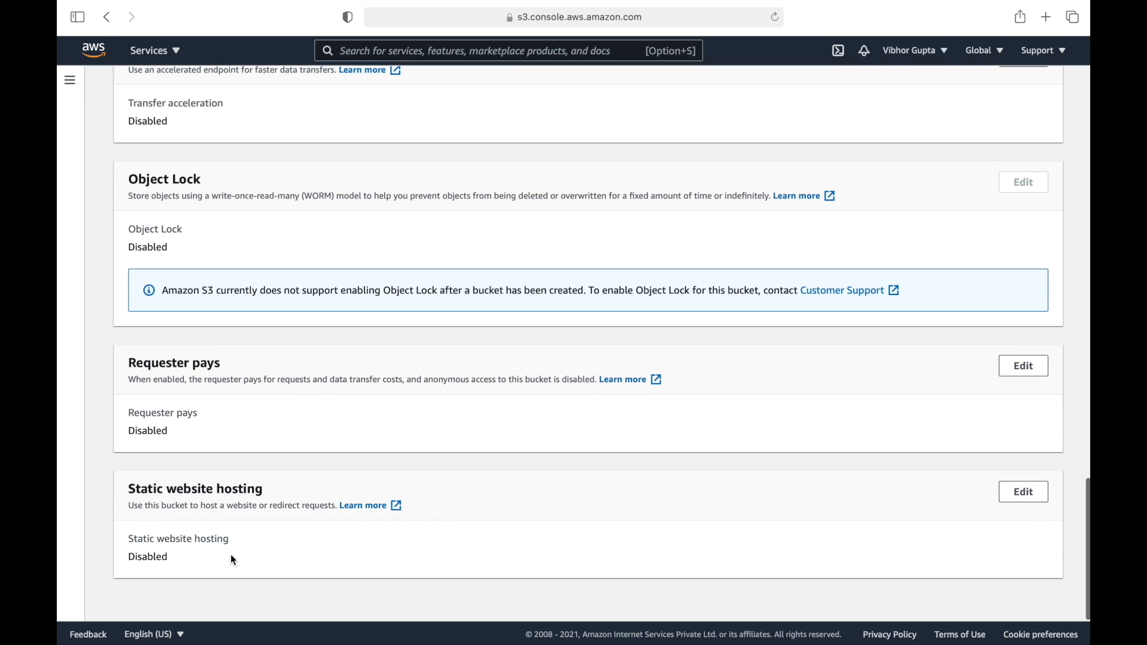
click(1023, 494)
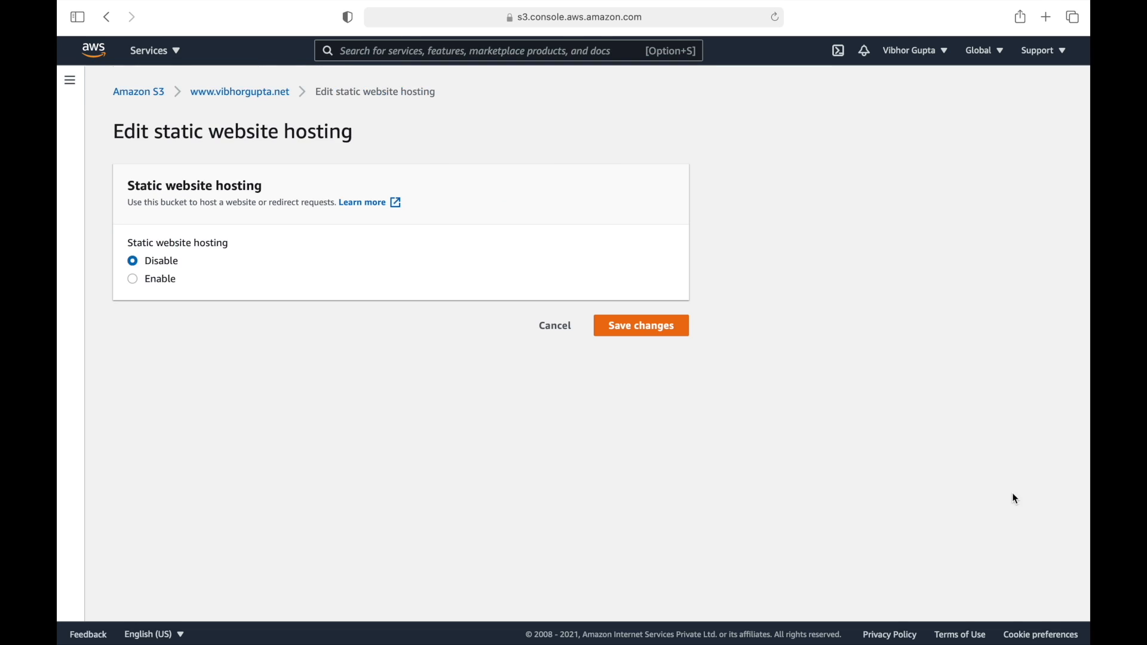
click(134, 282)
Set the index document to index.html and the error document to error.html, and save the hosting settings
scroll(238, 371, down, 2)
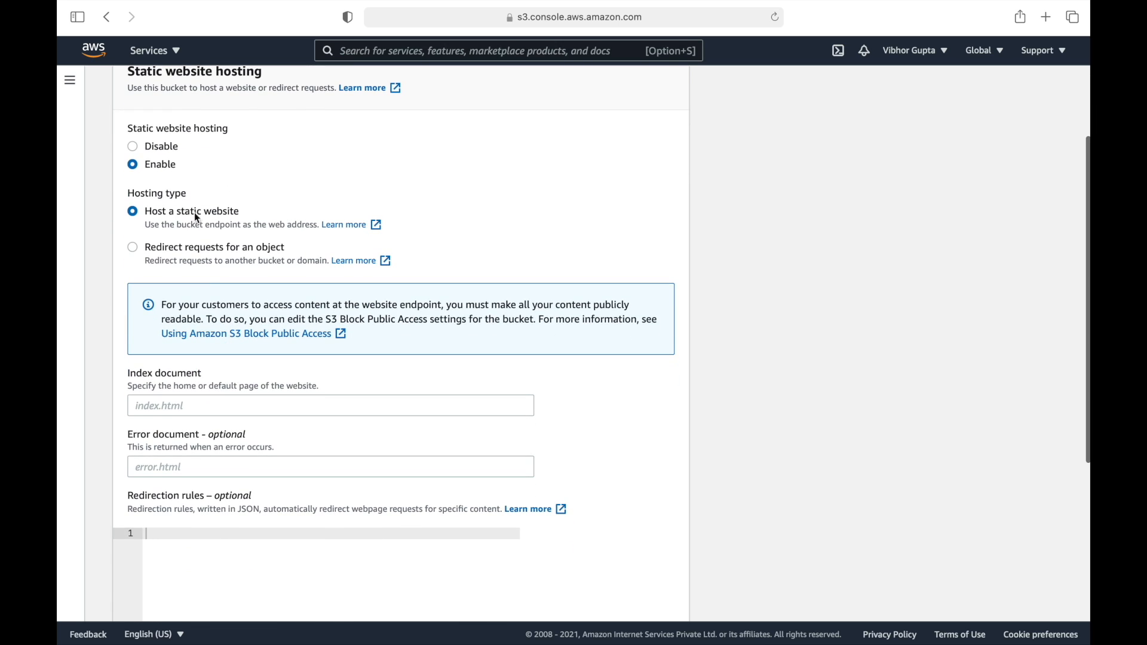
click(199, 406)
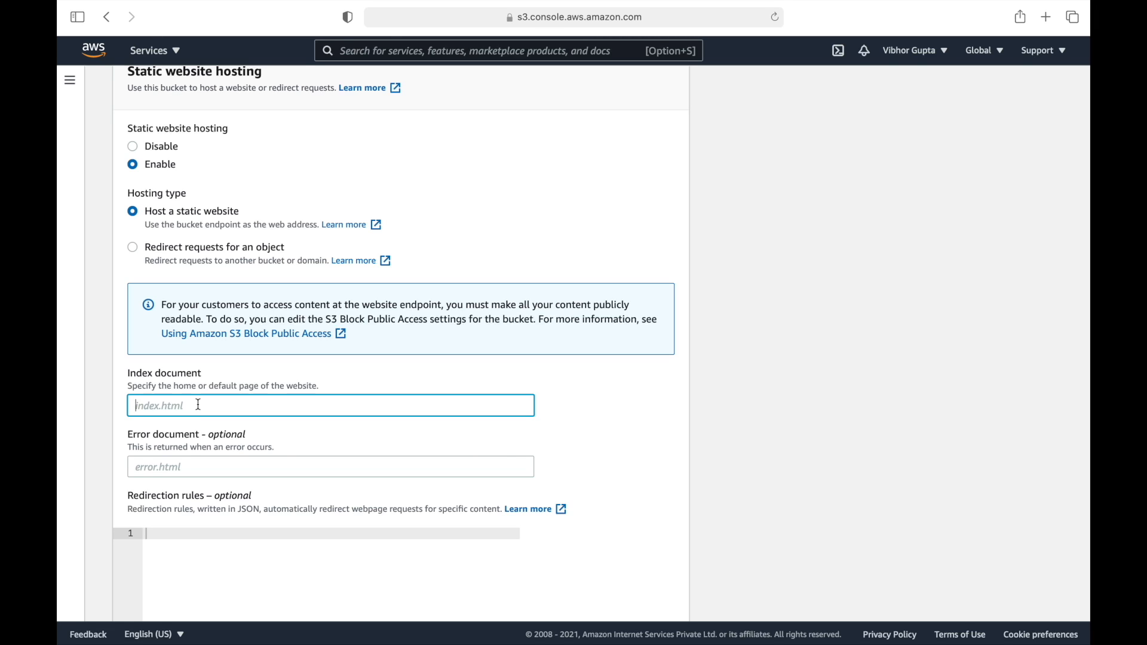
text(index.html)
key(Tab)
text(error)
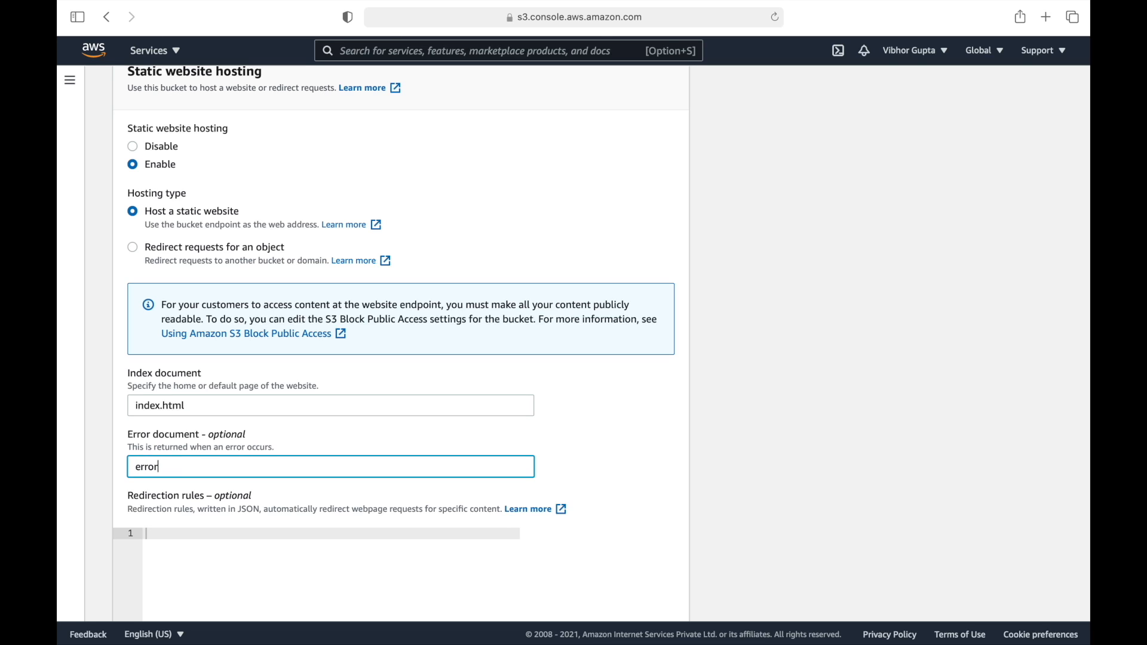
text(.html)
scroll(394, 340, down, 4)
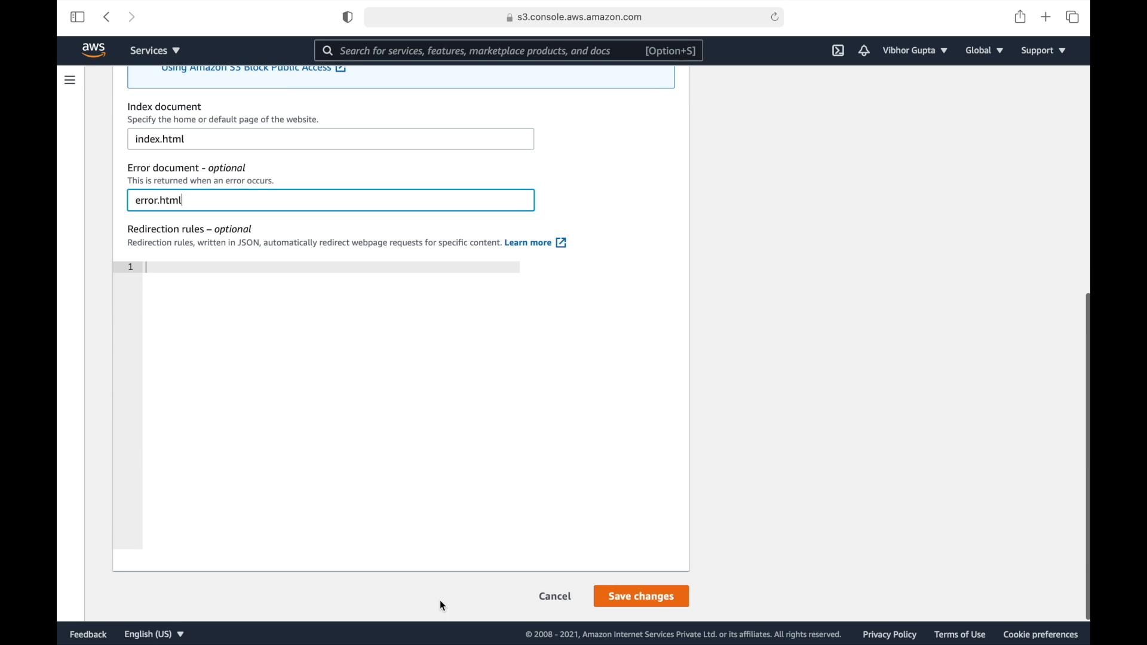
click(629, 597)
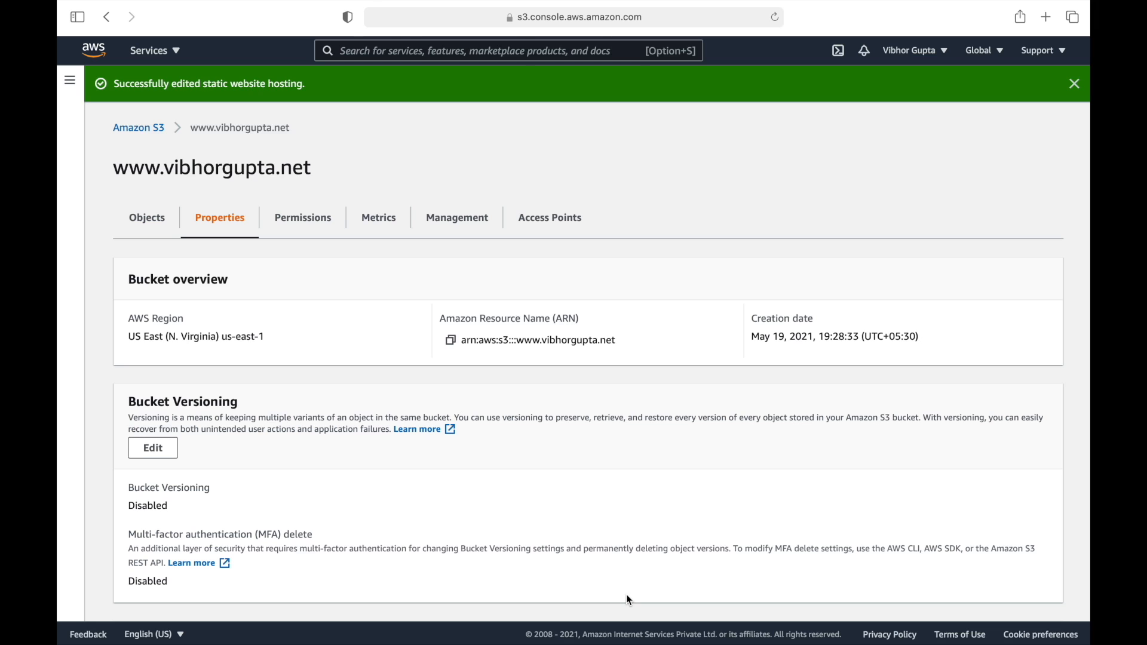
Edit the bucket policy and insert a PublicRead statement allowing everyone s3:GetObject and s3:GetObjectVersion on DOC-EXAMPLE-BUCKET/*
click(313, 221)
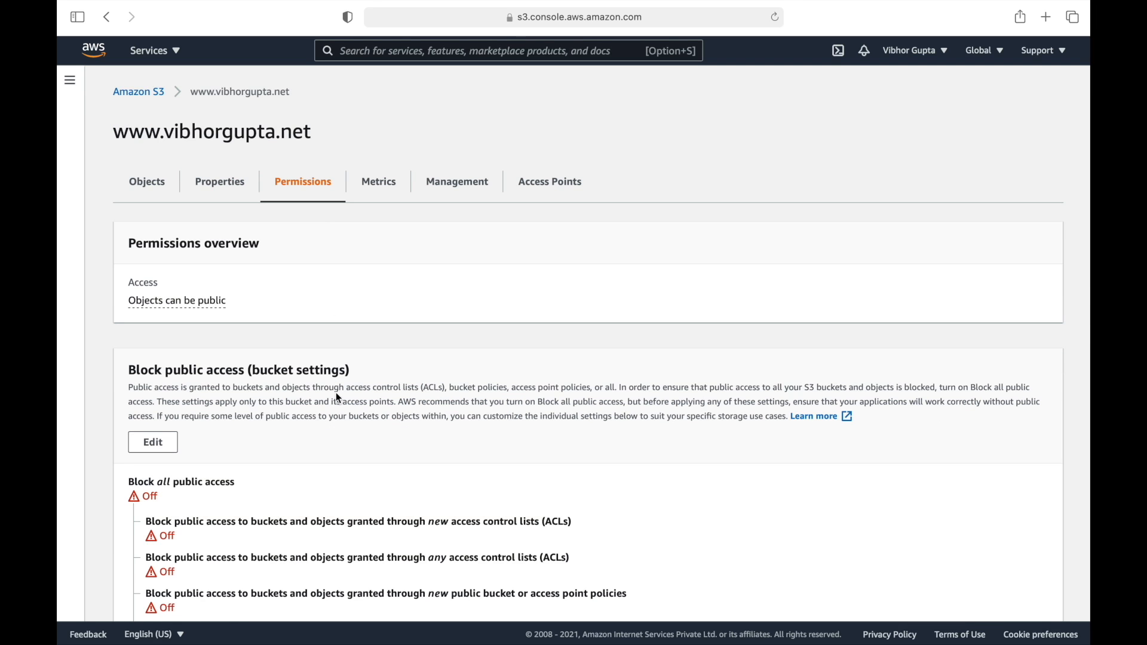
scroll(336, 393, down, 3)
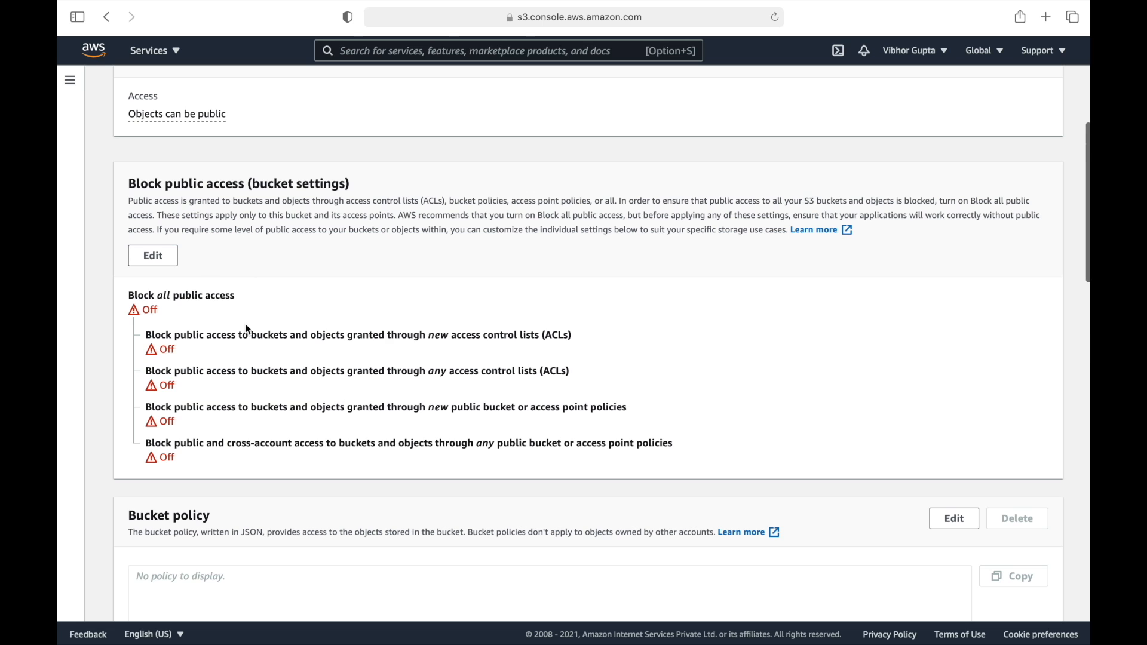
scroll(297, 367, down, 5)
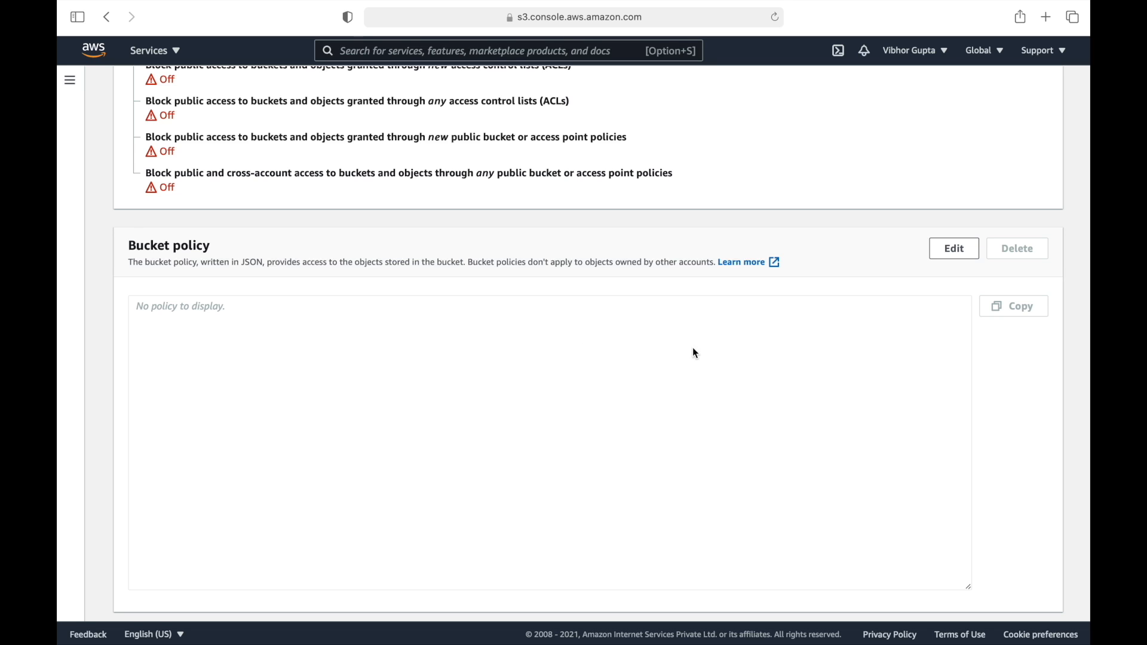
click(954, 249)
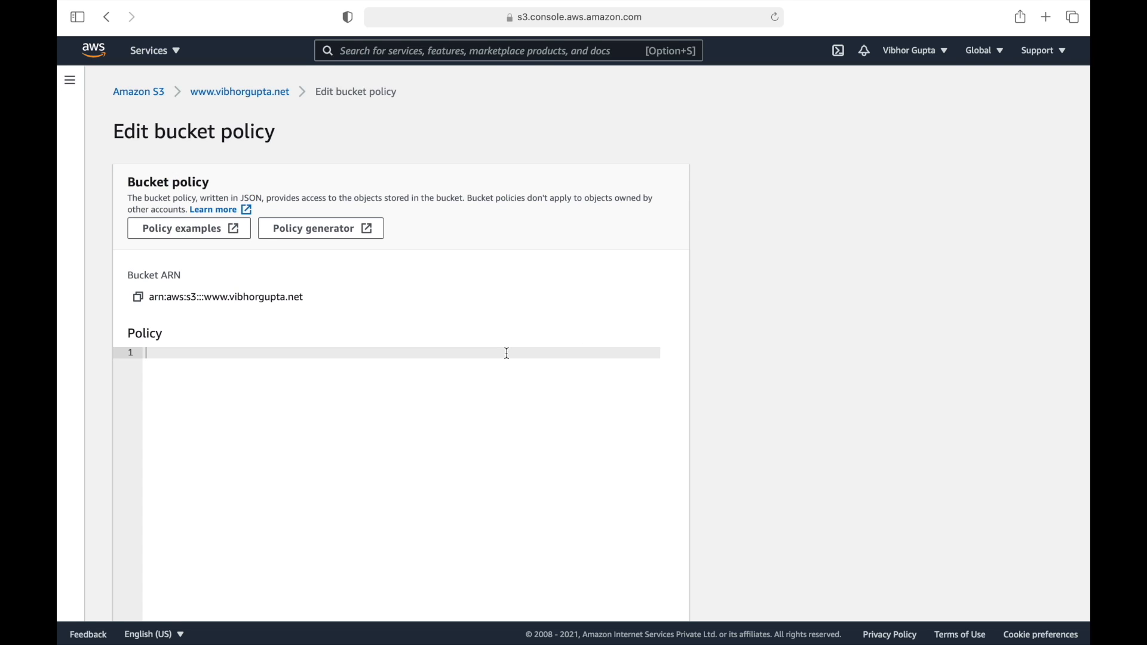
text({   "Version":"2012-10-17",   "Statement":[     {       "Sid":"PublicRead",       "Effect":"Allow",       "Principal": "*",       "Action":["s3:GetObject","s3:GetObjectVersion"],       "Resource":["arn:aws:s3:::DOC-EXAMPLE-BUCKET/*"]     }   ] })
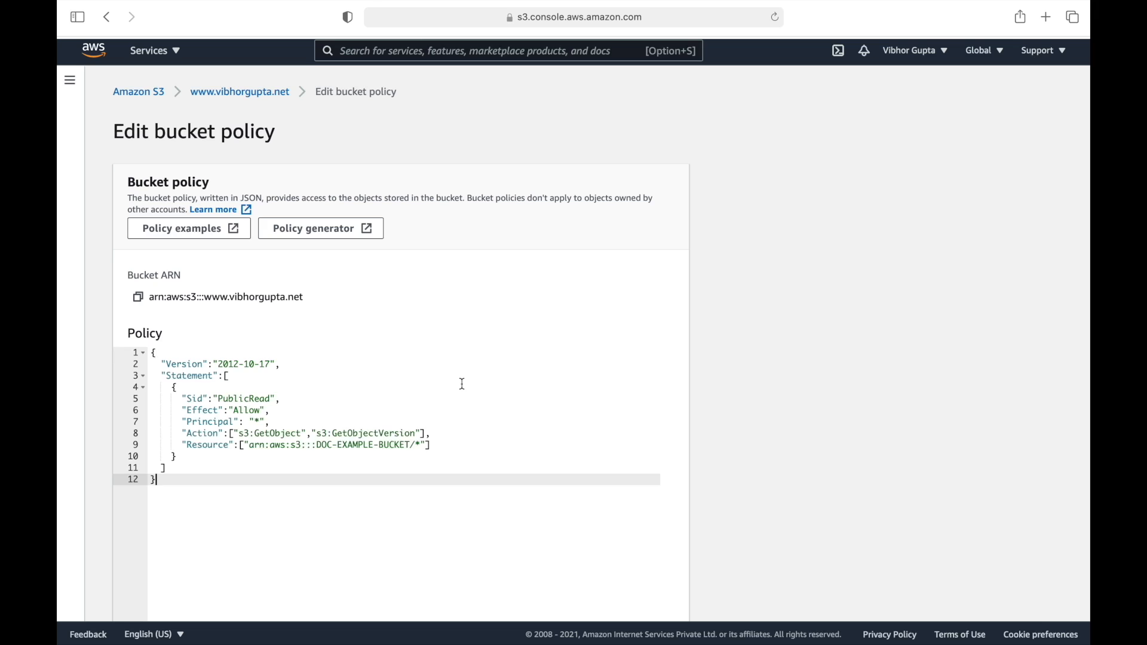
Replace the placeholder ARN in the policy's Resource with the bucket's own ARN, keeping the /* suffix, and save the policy
scroll(462, 384, down, 1)
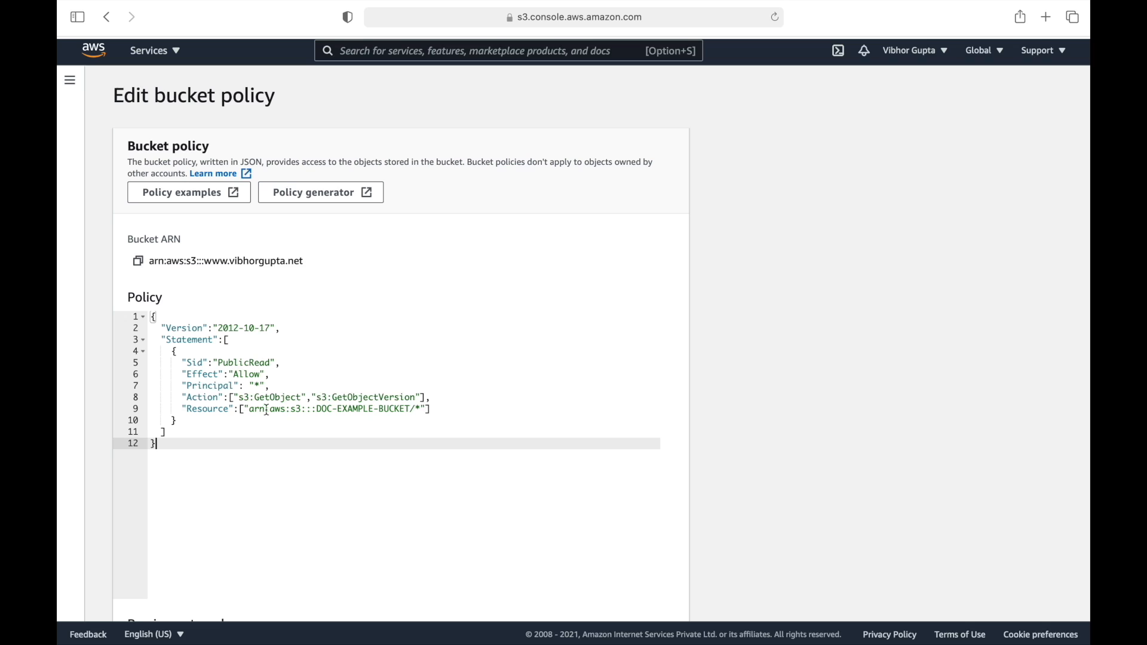
drag(250, 409, 410, 409)
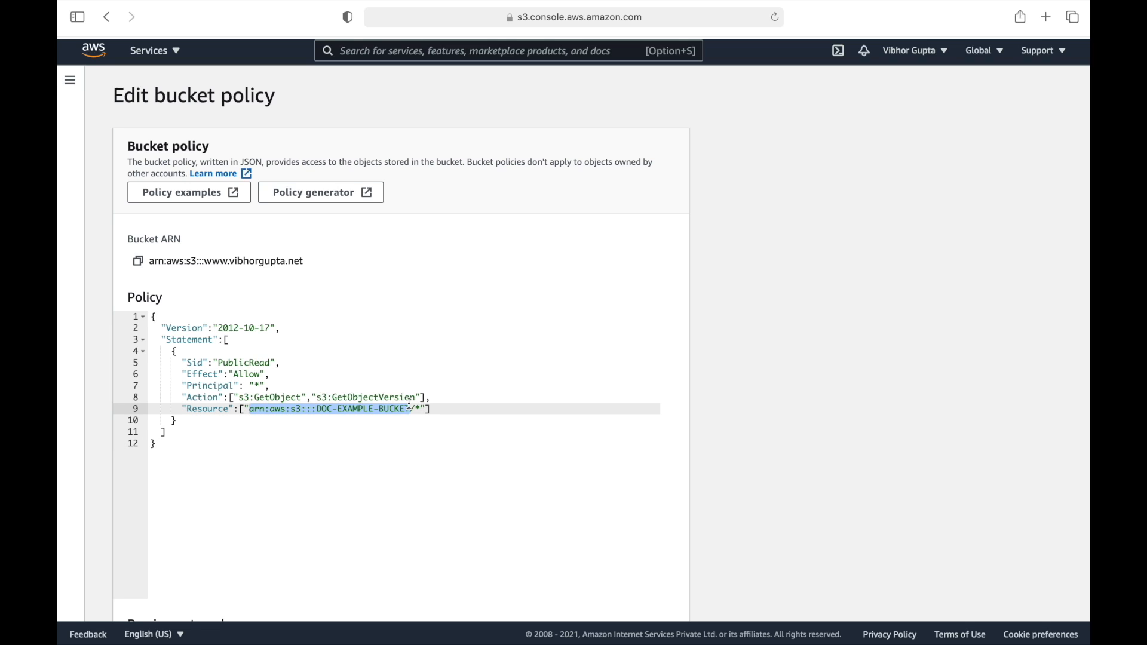
key(BackSpace)
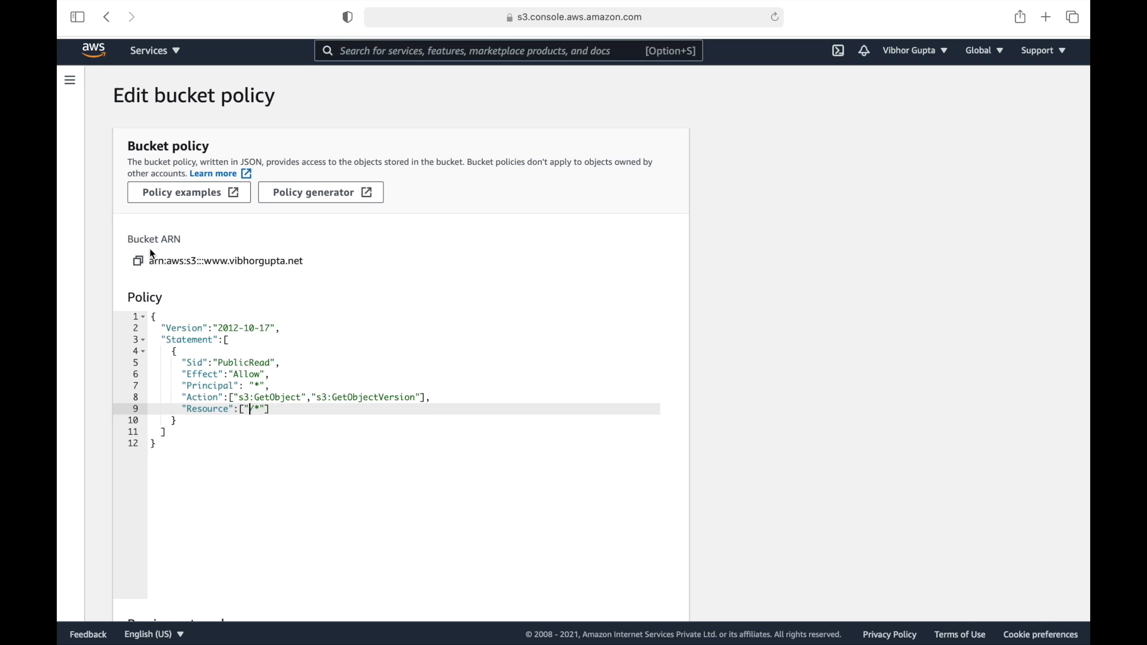
drag(150, 261, 308, 269)
key(super+c)
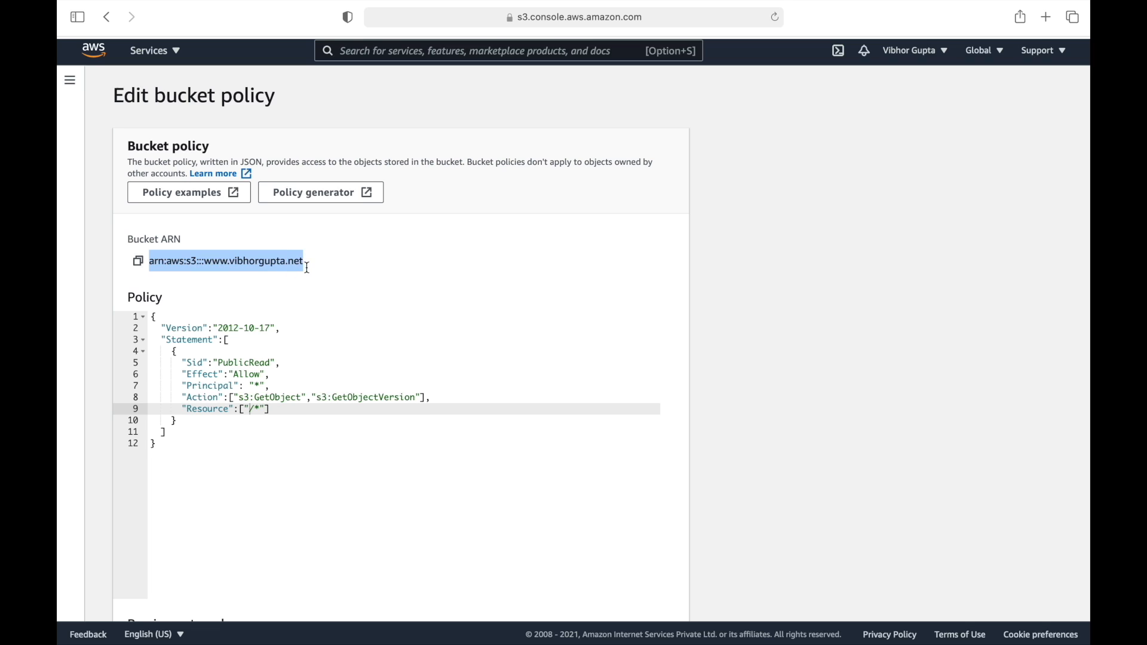
click(250, 412)
key(super+v)
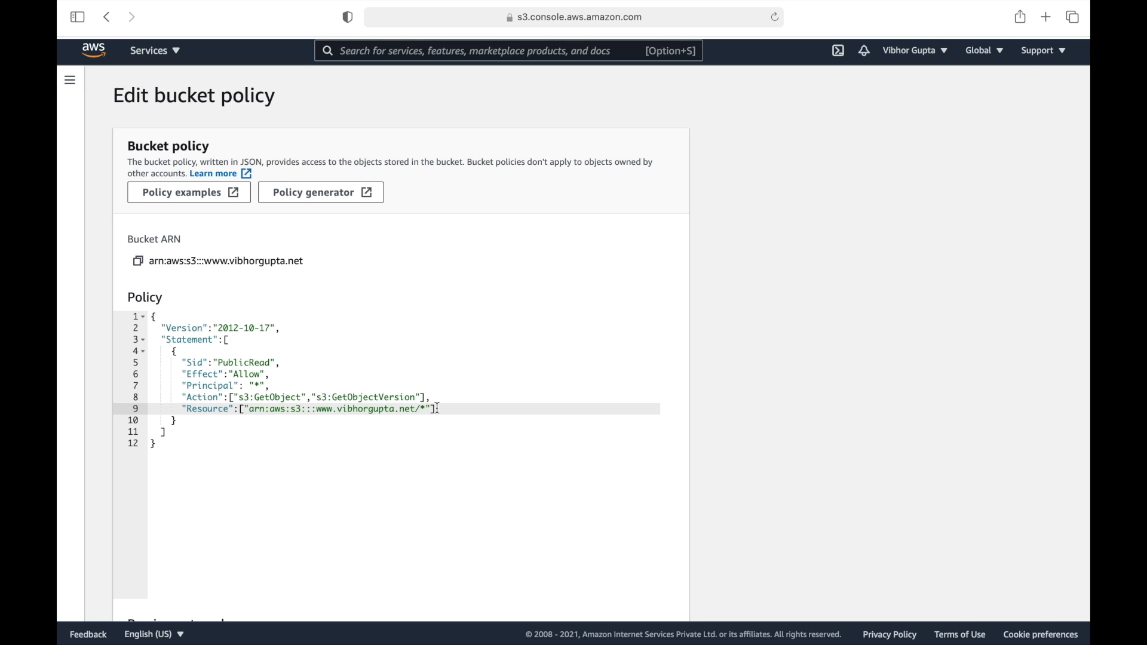
scroll(380, 428, down, 5)
scroll(381, 428, down, 1)
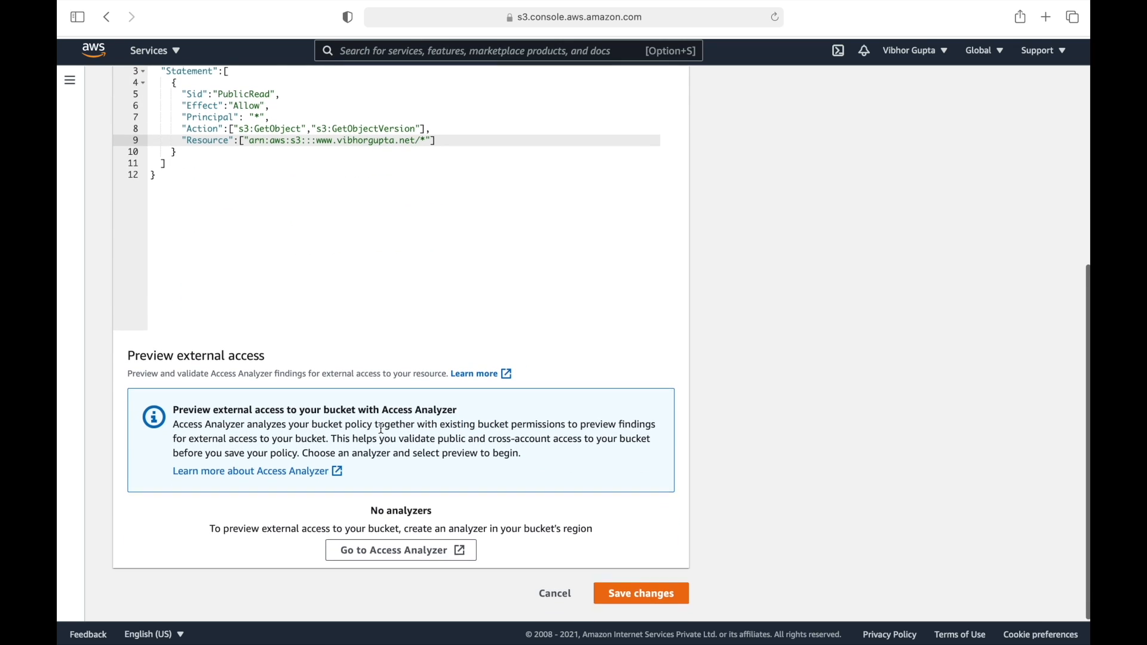
click(647, 597)
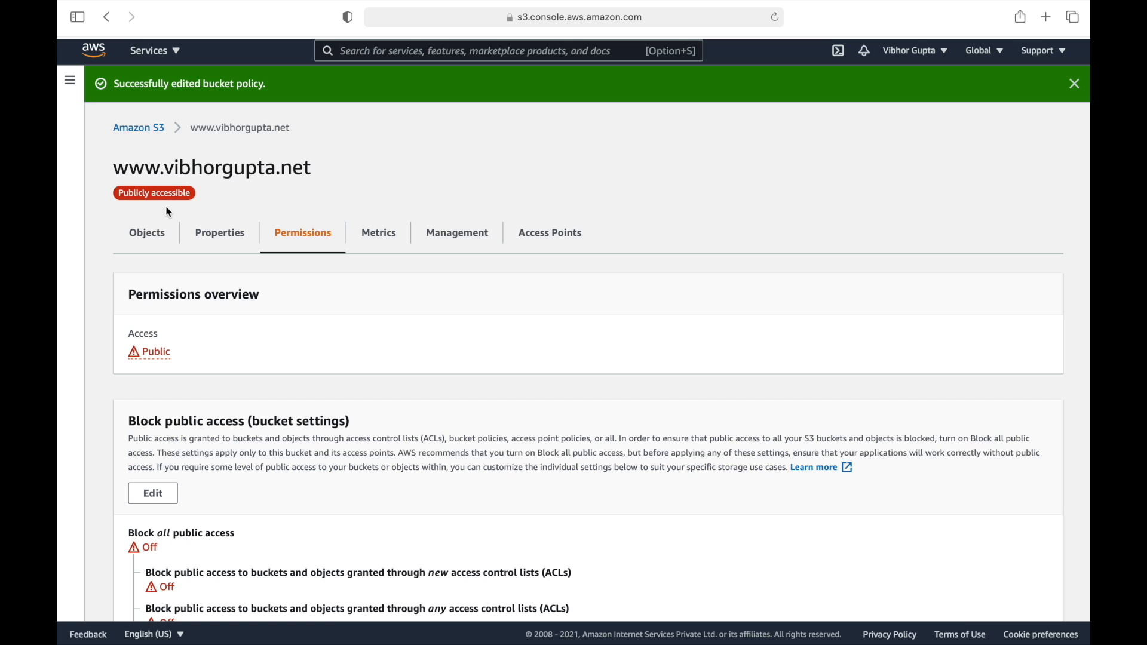
Copy the bucket website endpoint from the bucket's static website hosting properties and open it in a new browser tab
click(227, 239)
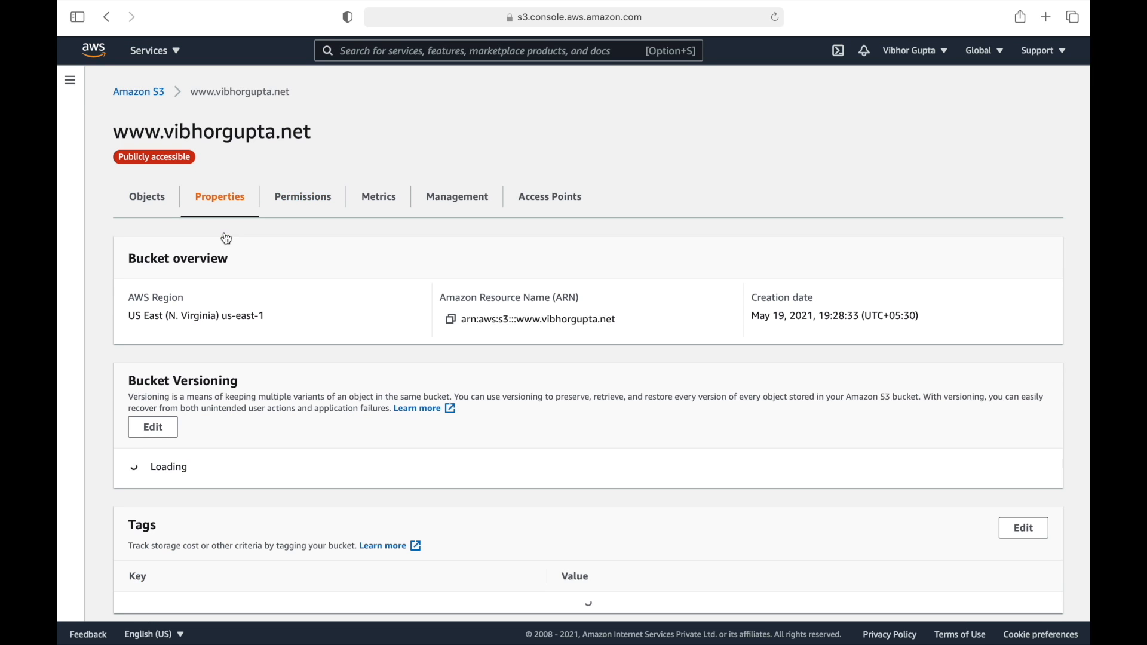
scroll(257, 385, down, 10)
scroll(257, 387, down, 15)
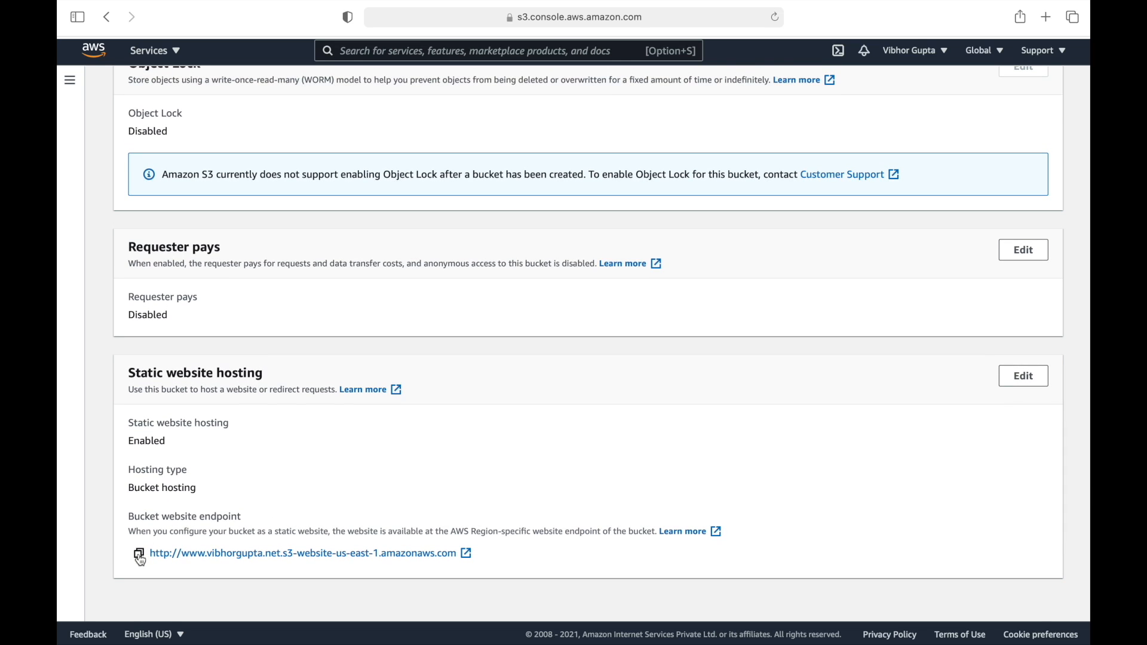
click(139, 554)
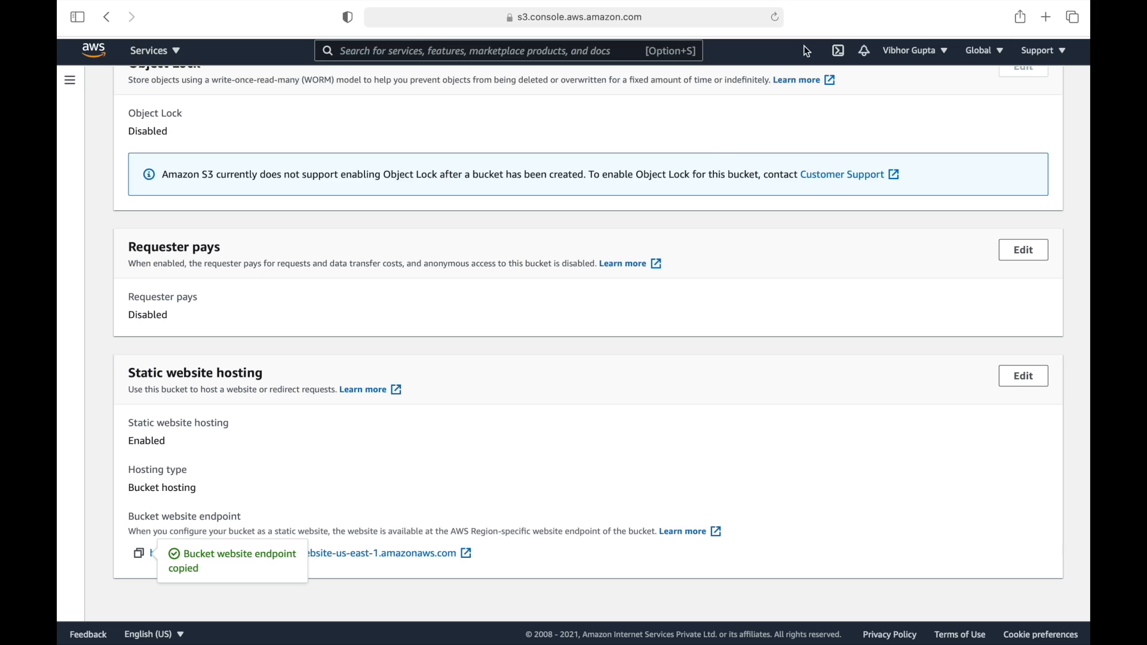
click(1046, 34)
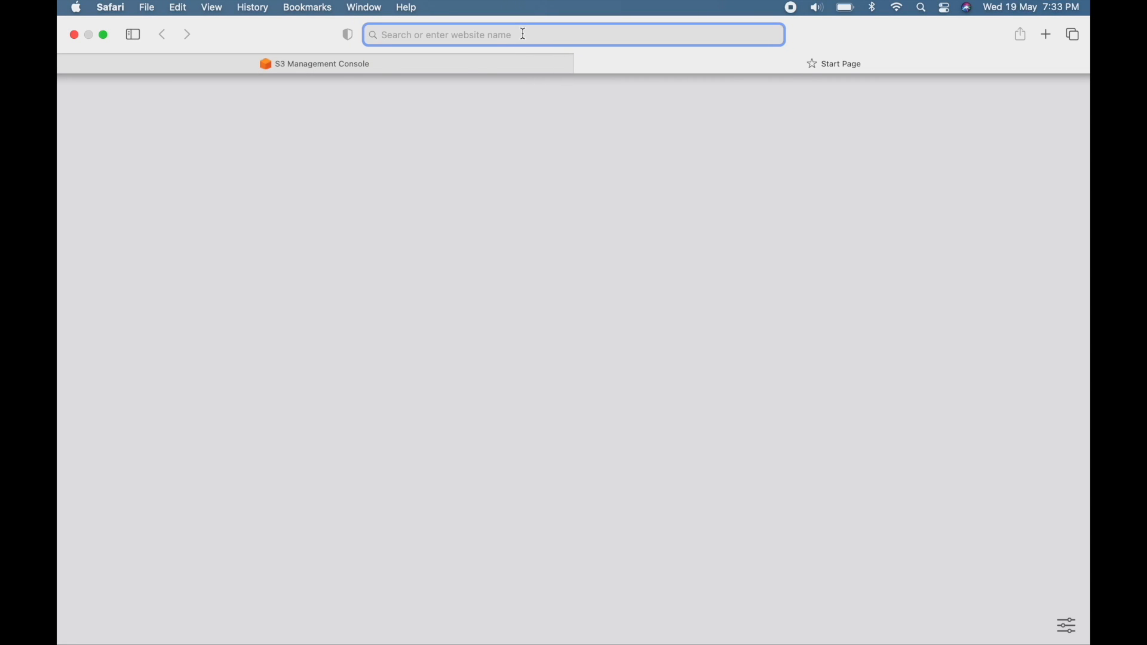
key(super+v)
key(Return)
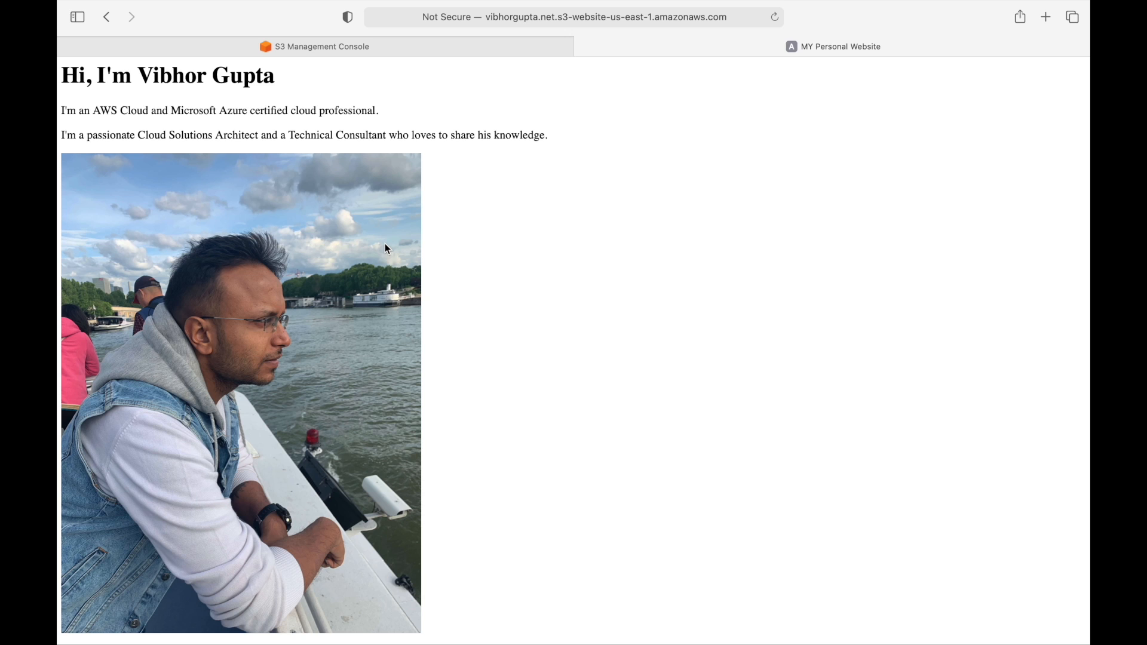
Switch back to the S3 console and return to the list of buckets
click(582, 47)
scroll(318, 313, up, 15)
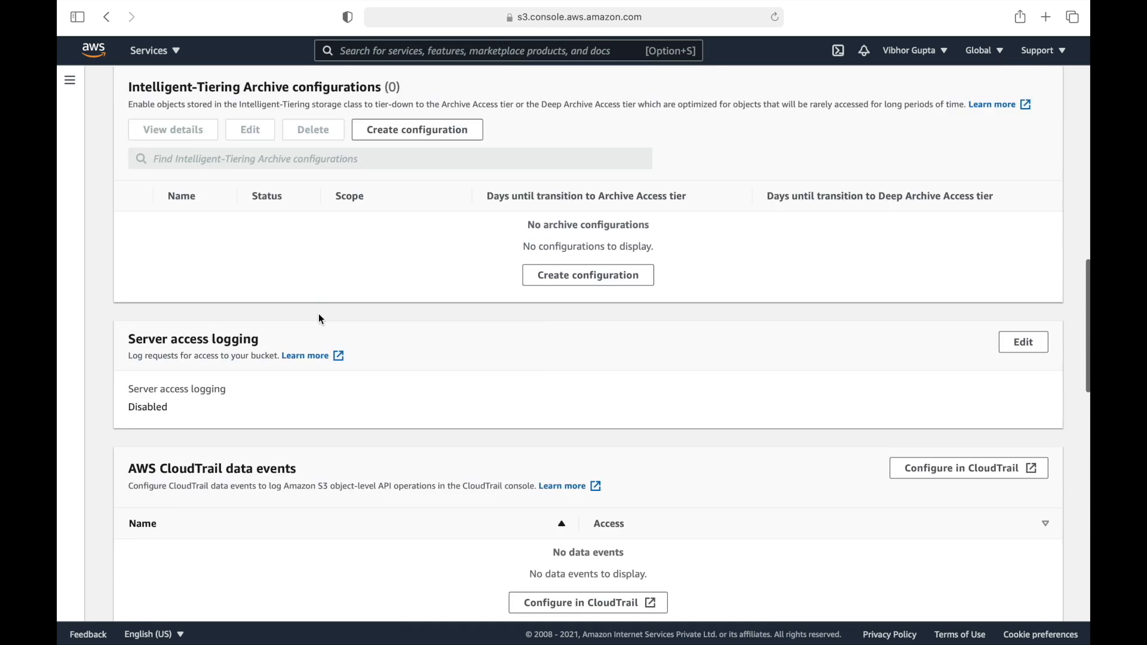
scroll(317, 313, up, 10)
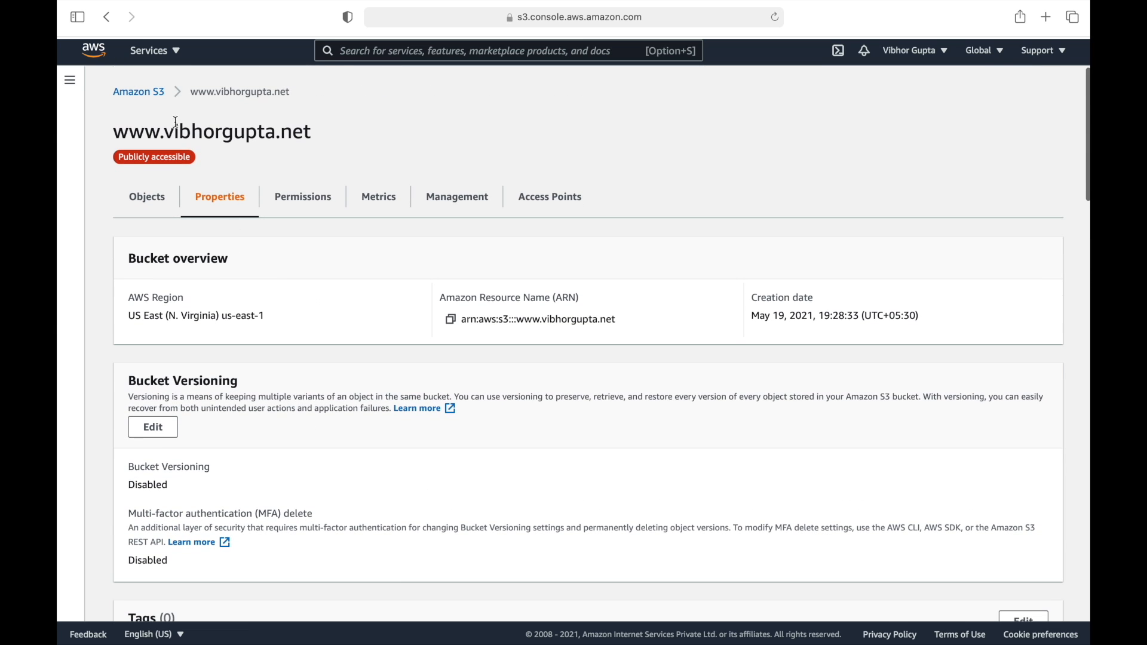
click(141, 92)
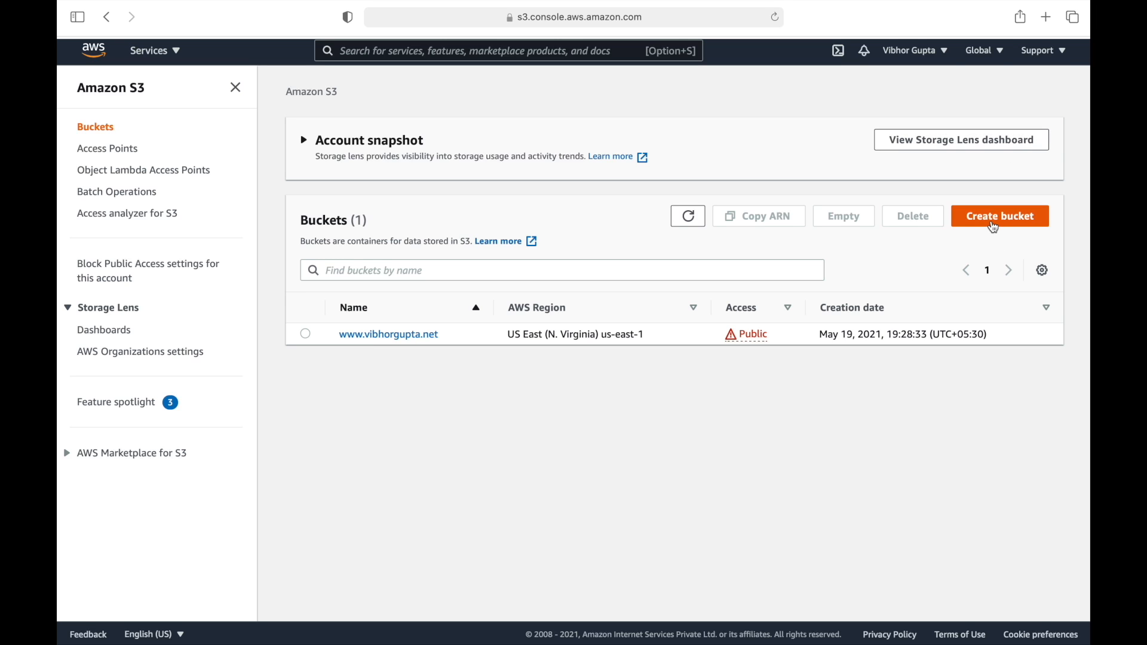
click(994, 228)
click(392, 261)
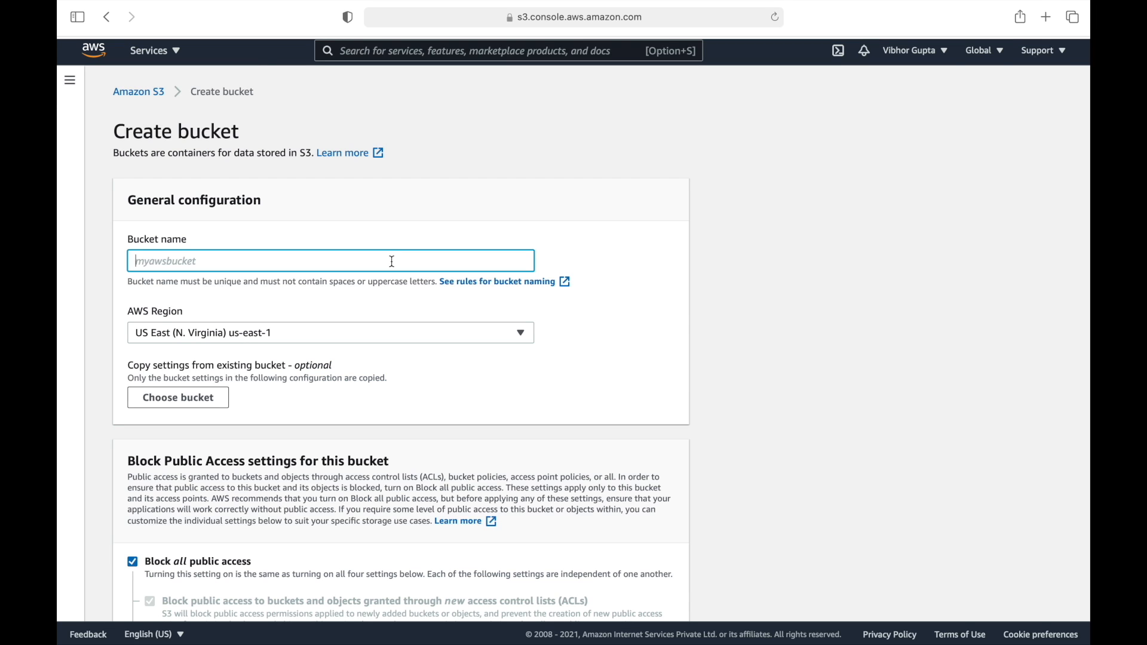
text(vibhorgupta)
key(super+Left)
text(i)
key(super+Right)
text(.net)
click(138, 261)
key(BackSpace)
scroll(279, 336, down, 10)
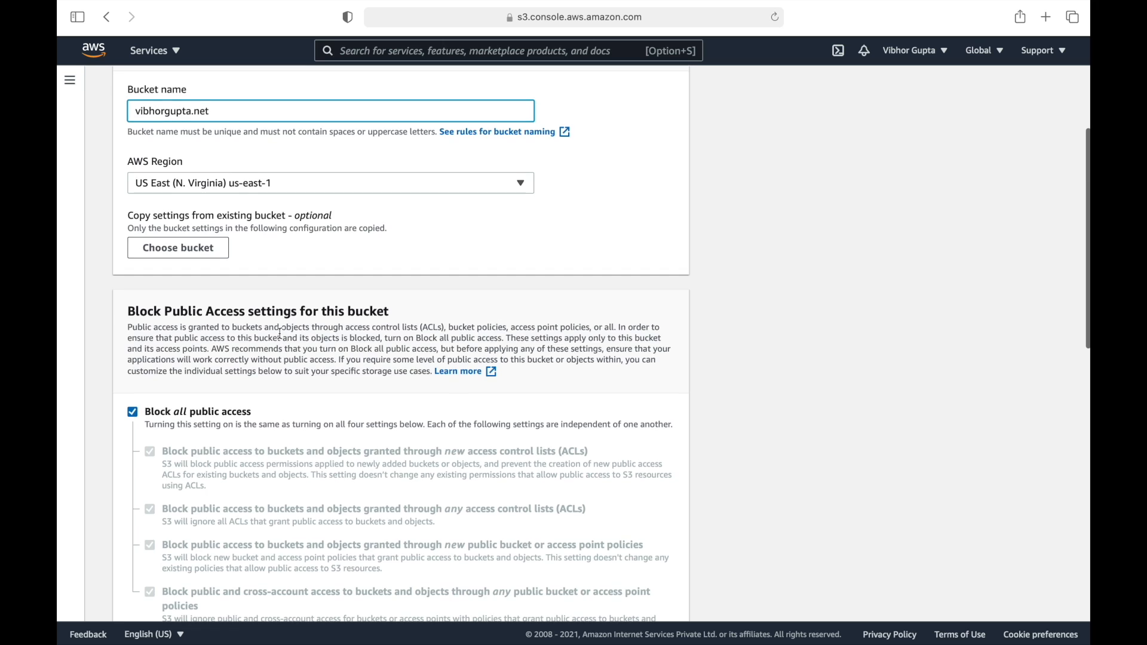
scroll(282, 339, down, 7)
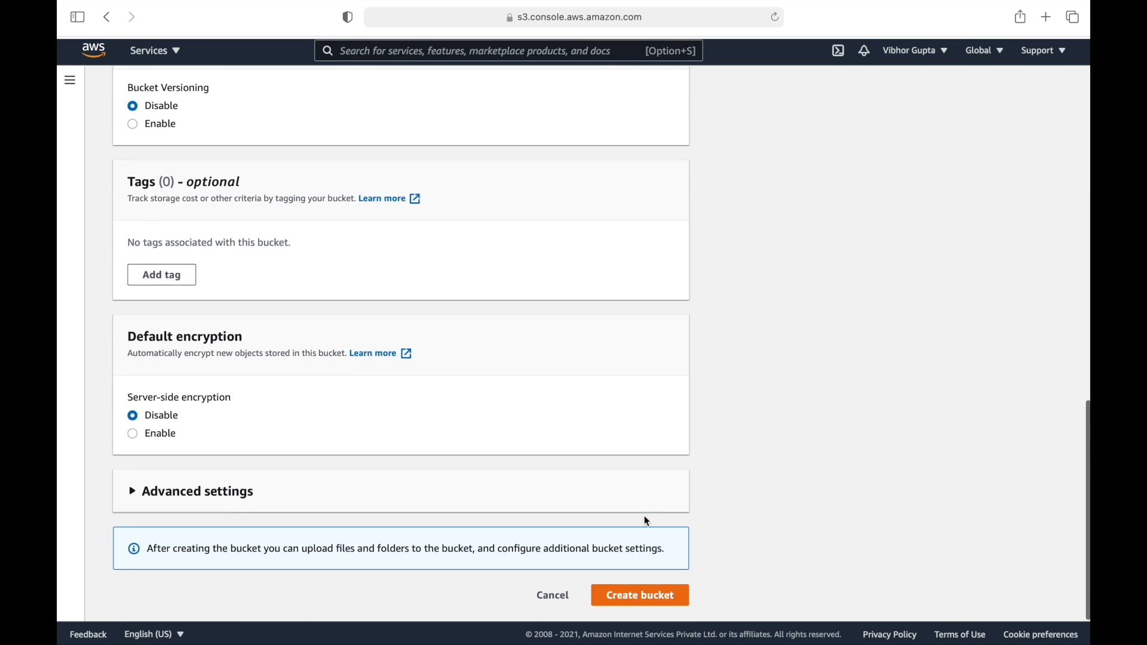
click(646, 599)
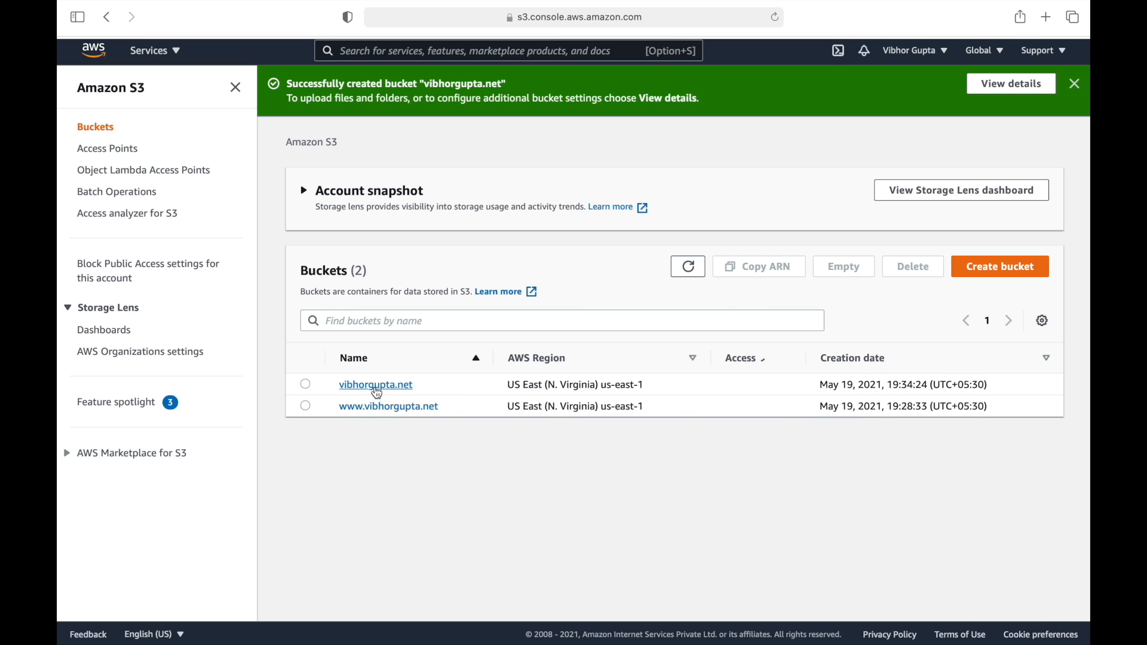
Enable static website hosting in the new root-domain bucket's properties and set the hosting type to Redirect requests for an object
click(378, 386)
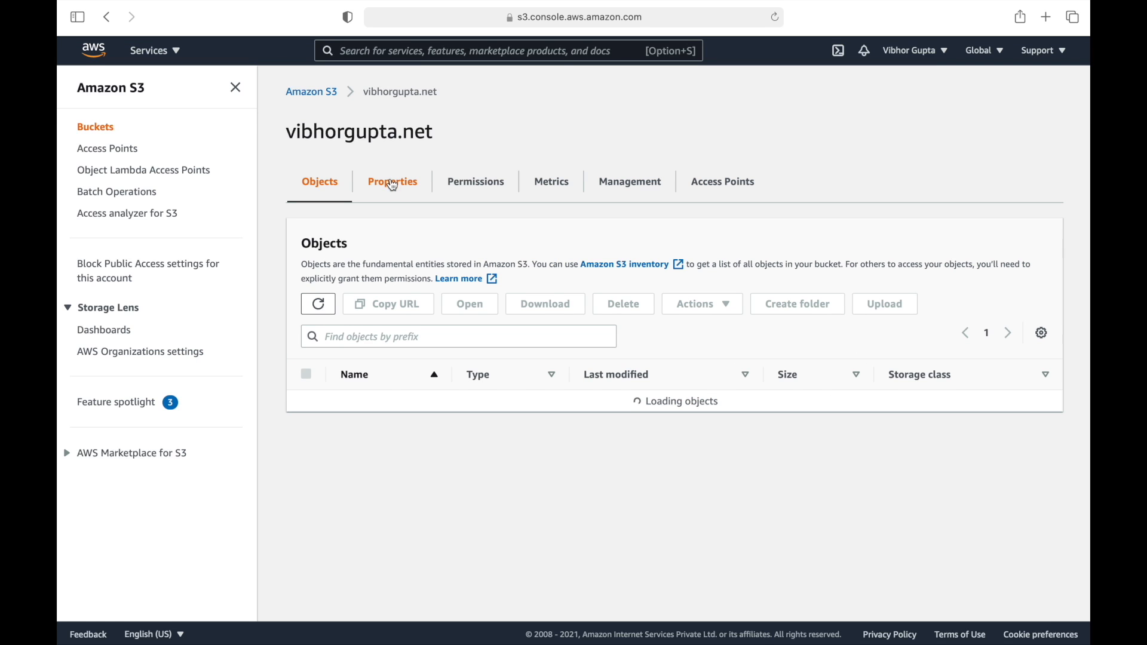
click(394, 181)
scroll(410, 417, down, 20)
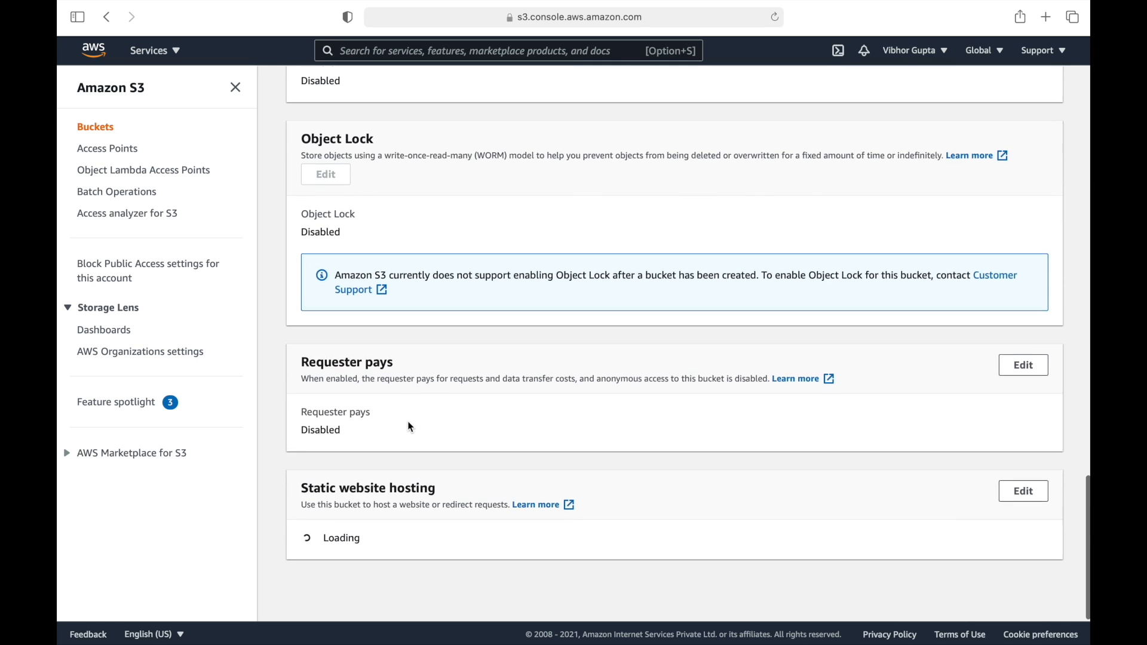
scroll(593, 509, down, 3)
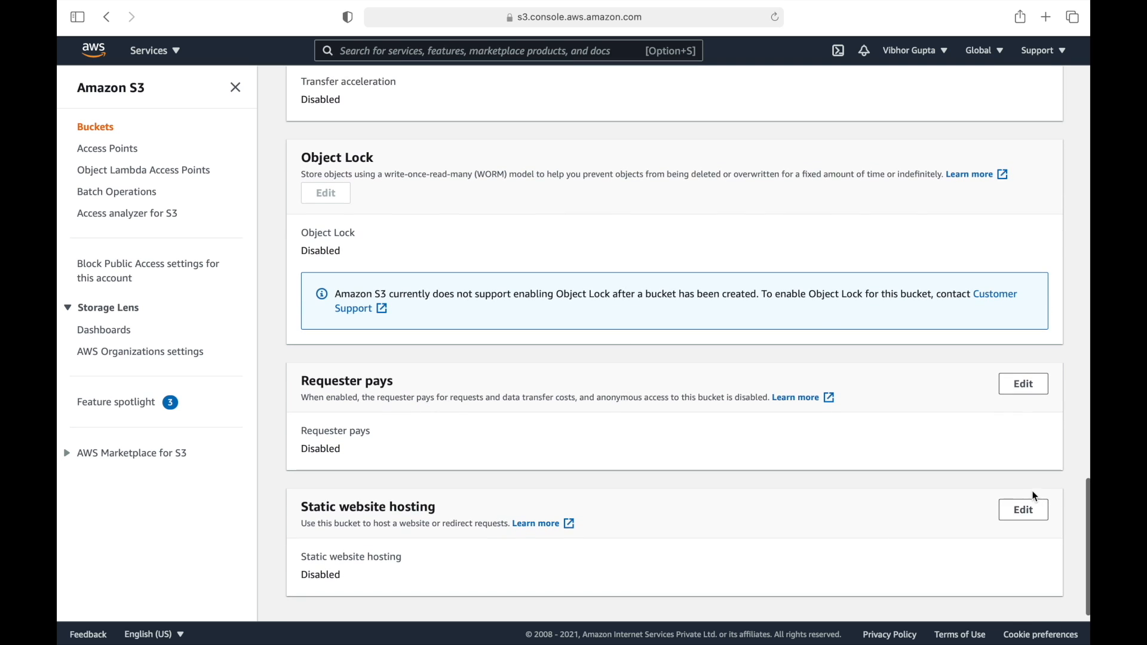
click(1024, 511)
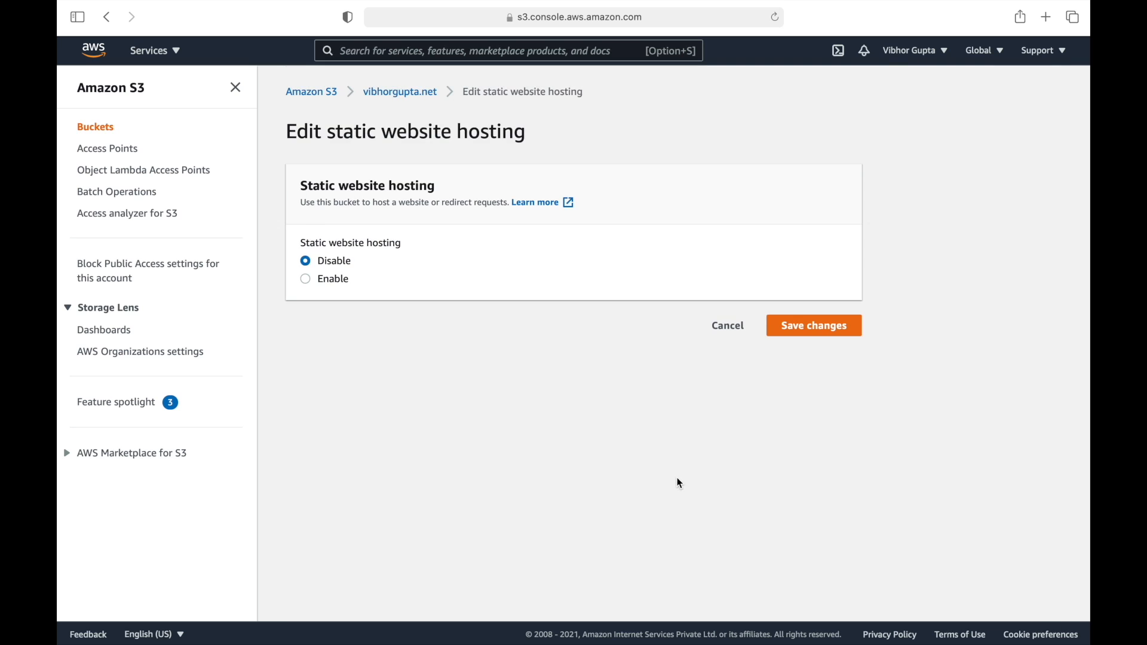
click(306, 281)
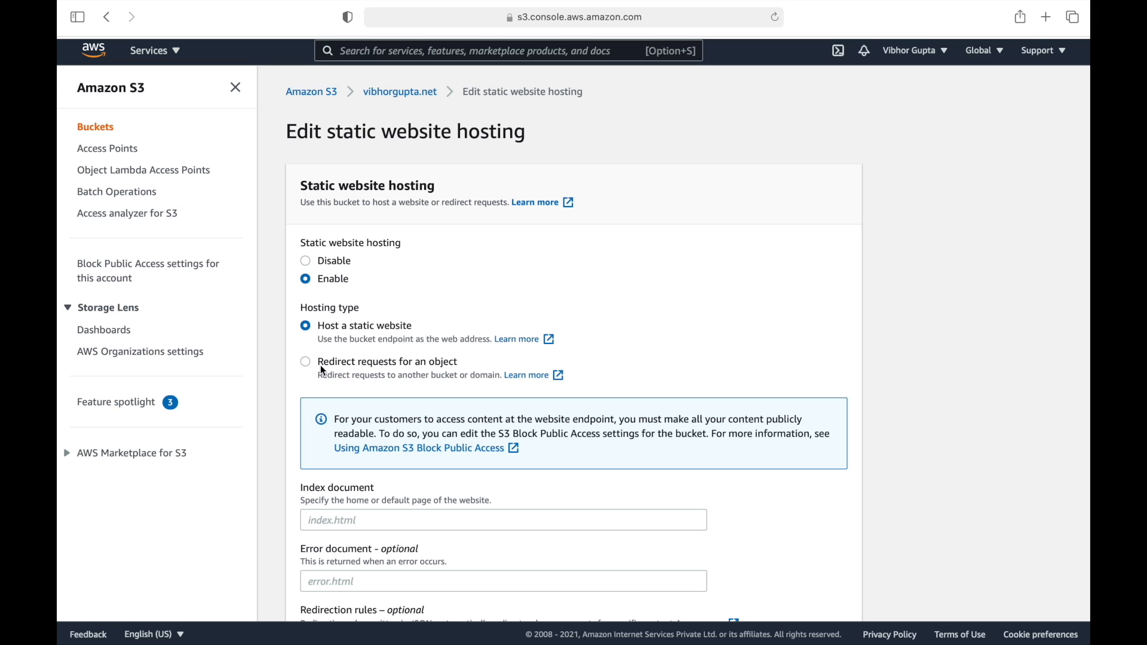
click(307, 363)
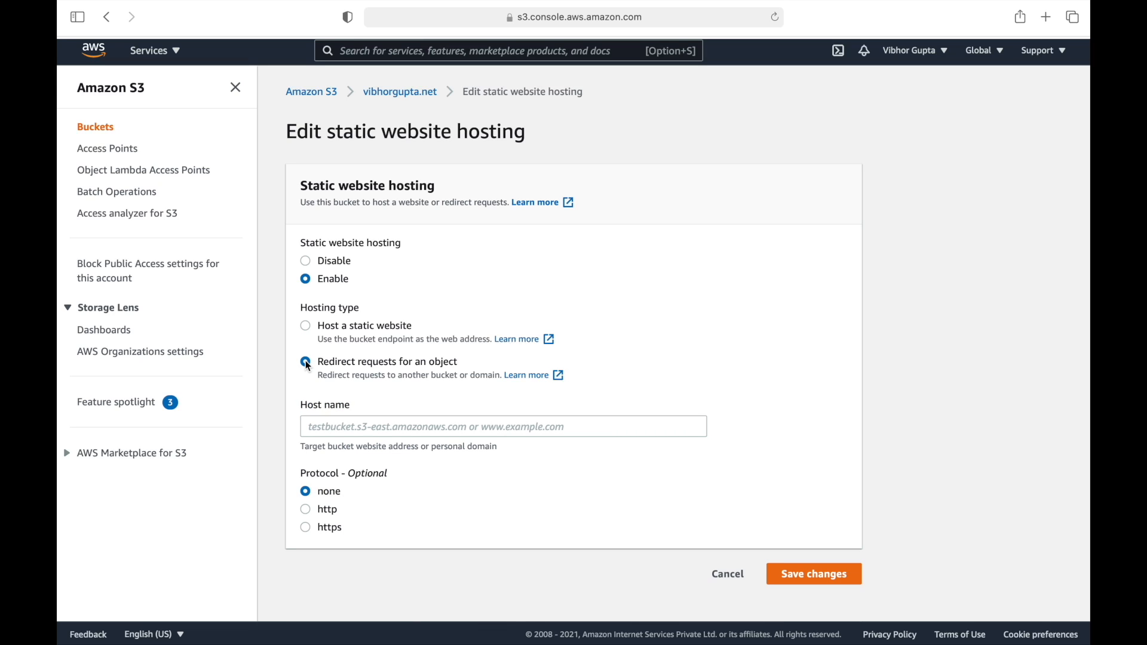
Set the redirect host name to the site's www domain with the https protocol, and save the hosting changes
click(383, 425)
text(www.)
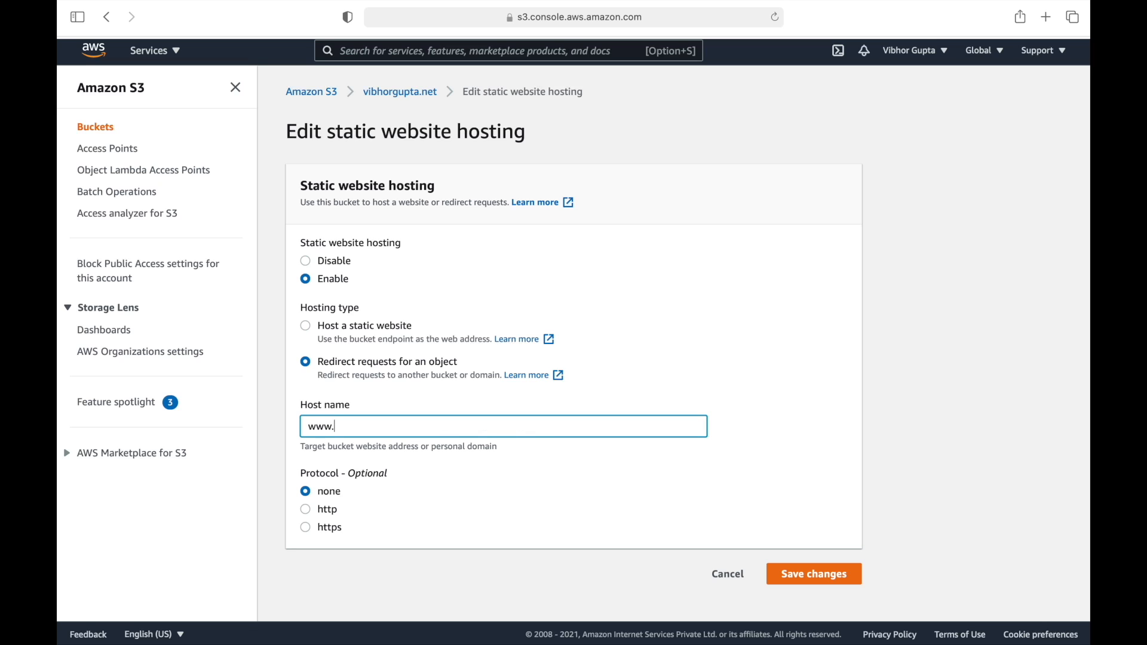
text(vibhorgupta.net)
click(306, 528)
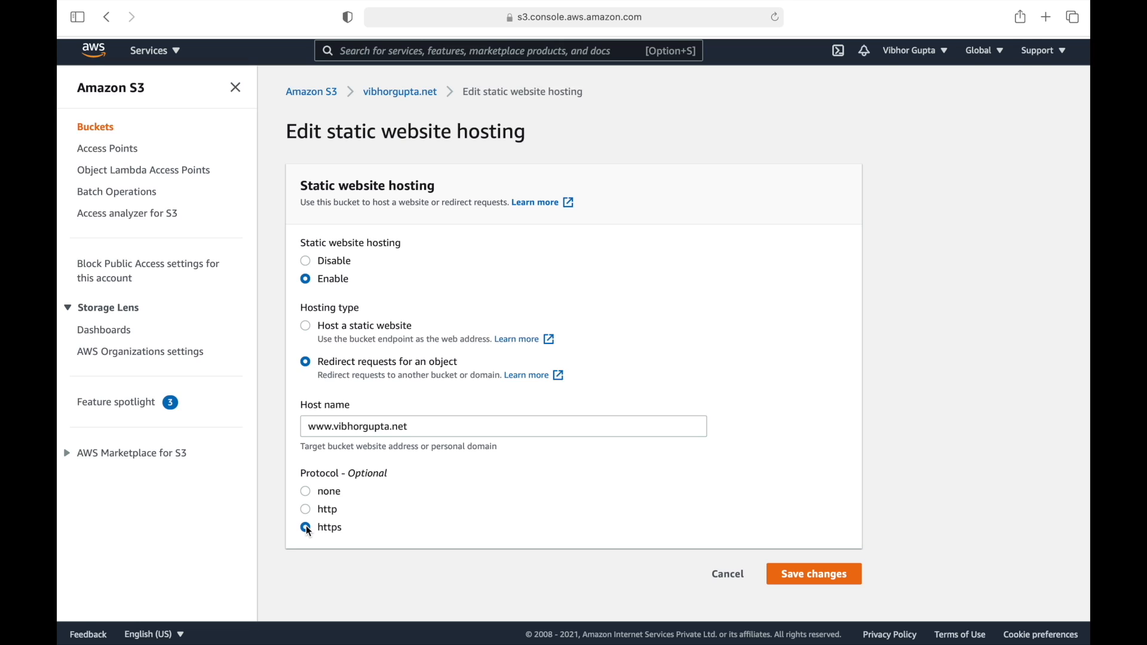
click(820, 575)
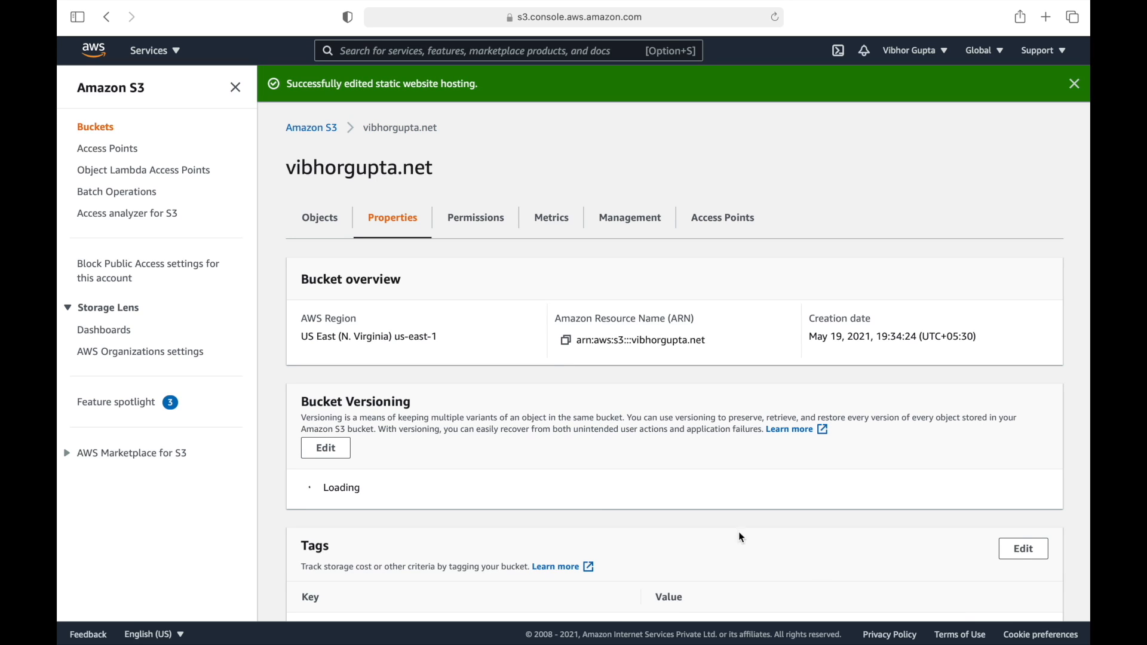
Find AWS Certificate Manager by searching for "certif" and start a request for a public certificate
click(313, 129)
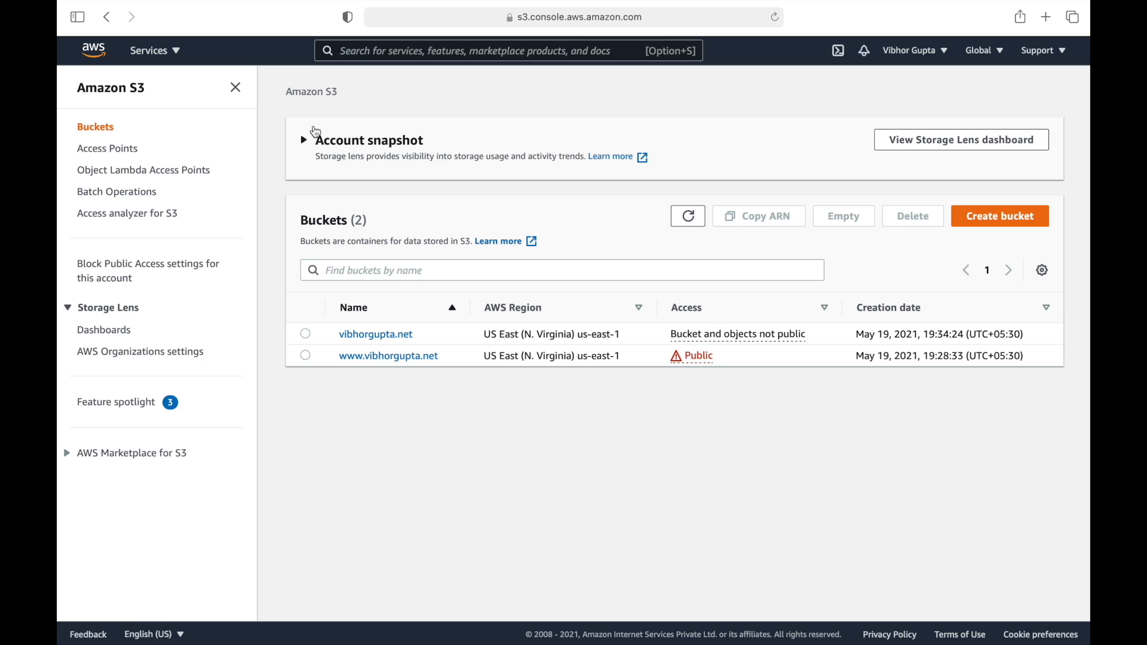
click(461, 52)
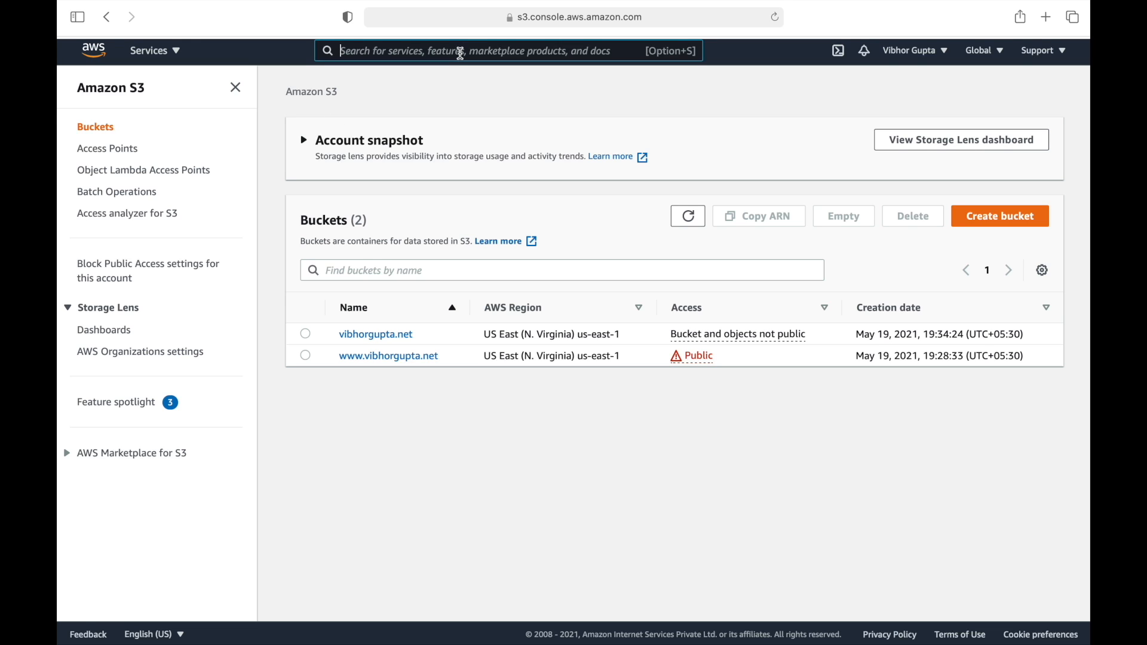
text(certif)
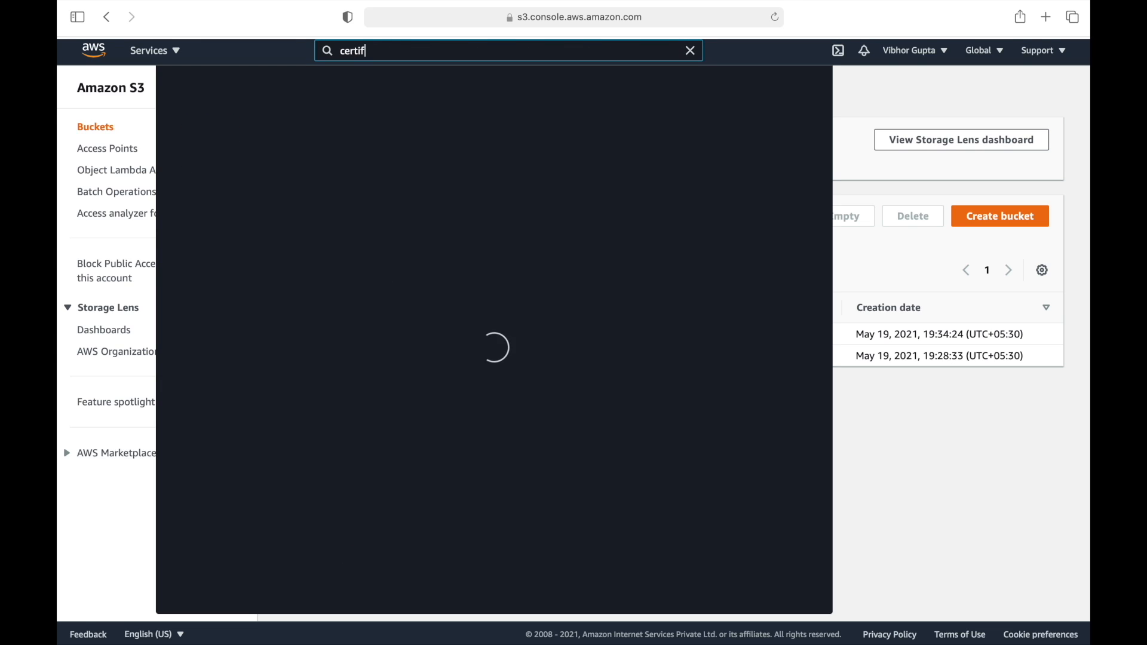
click(441, 166)
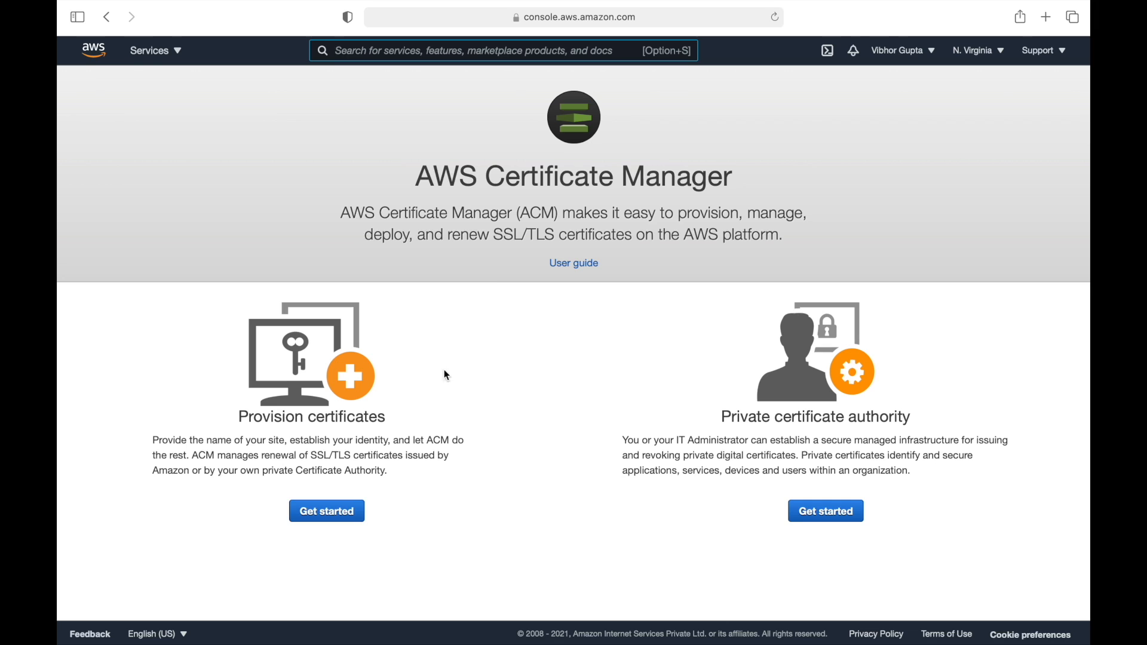
click(347, 515)
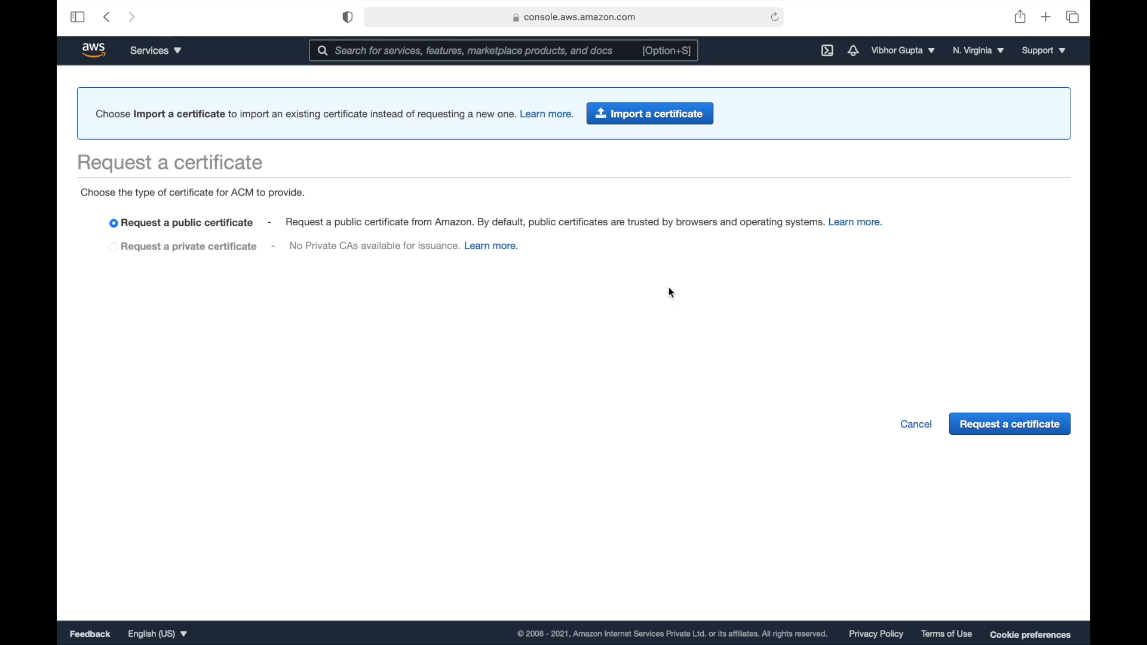
click(999, 427)
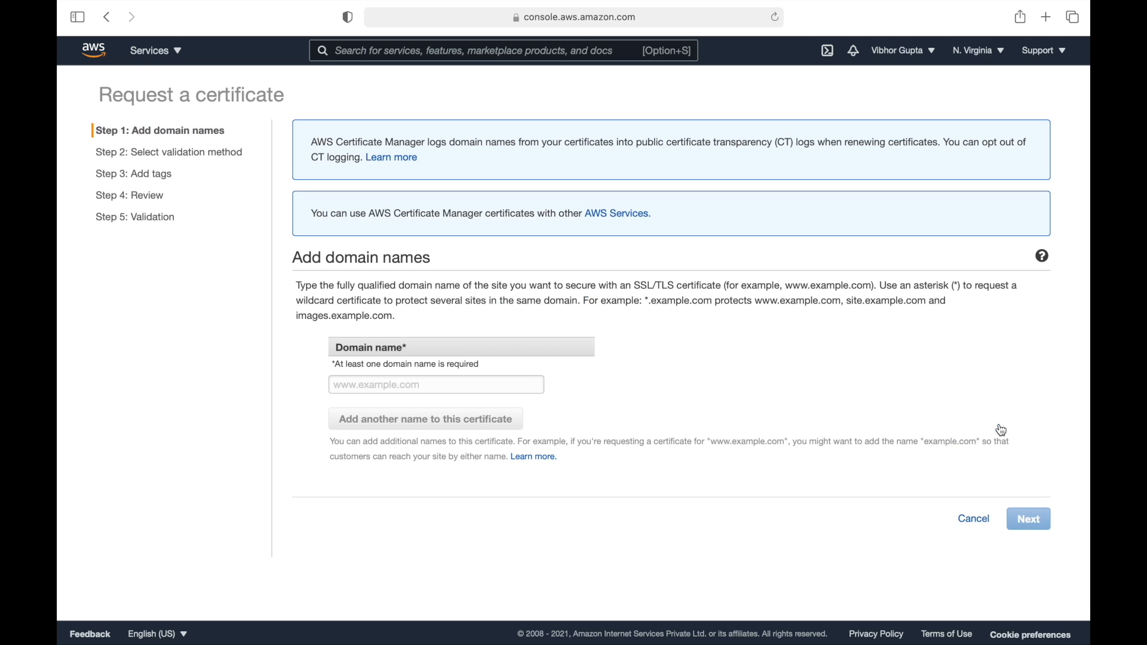
Add the site's www domain and its root domain without www to the certificate request, and proceed to the validation method
click(516, 384)
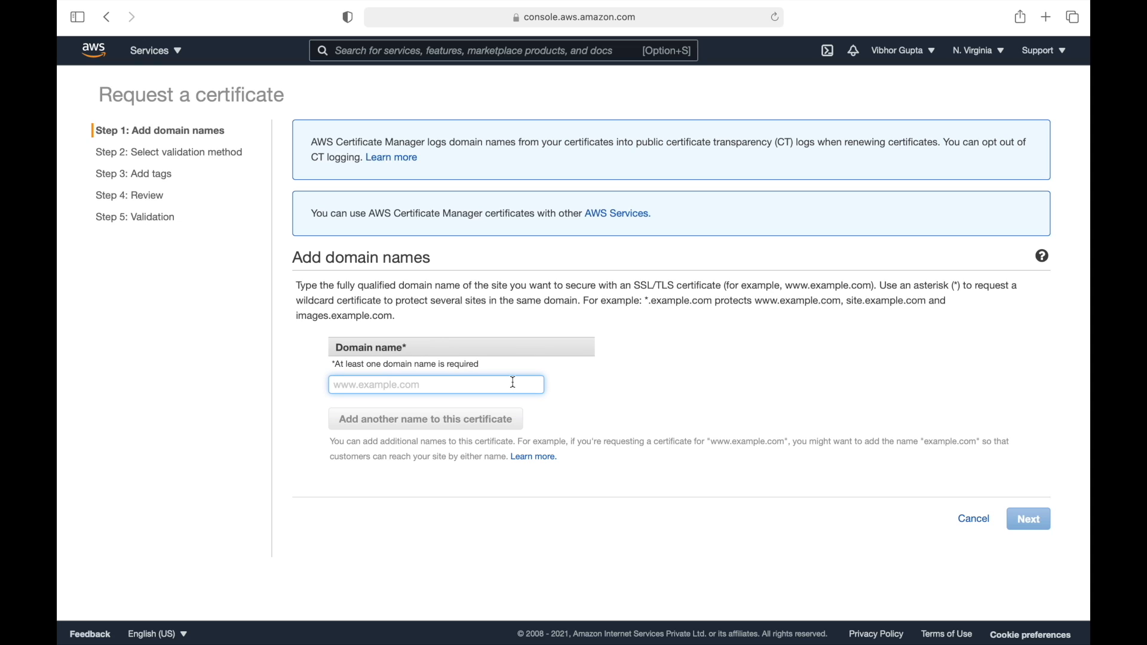
text(www.vibhorg)
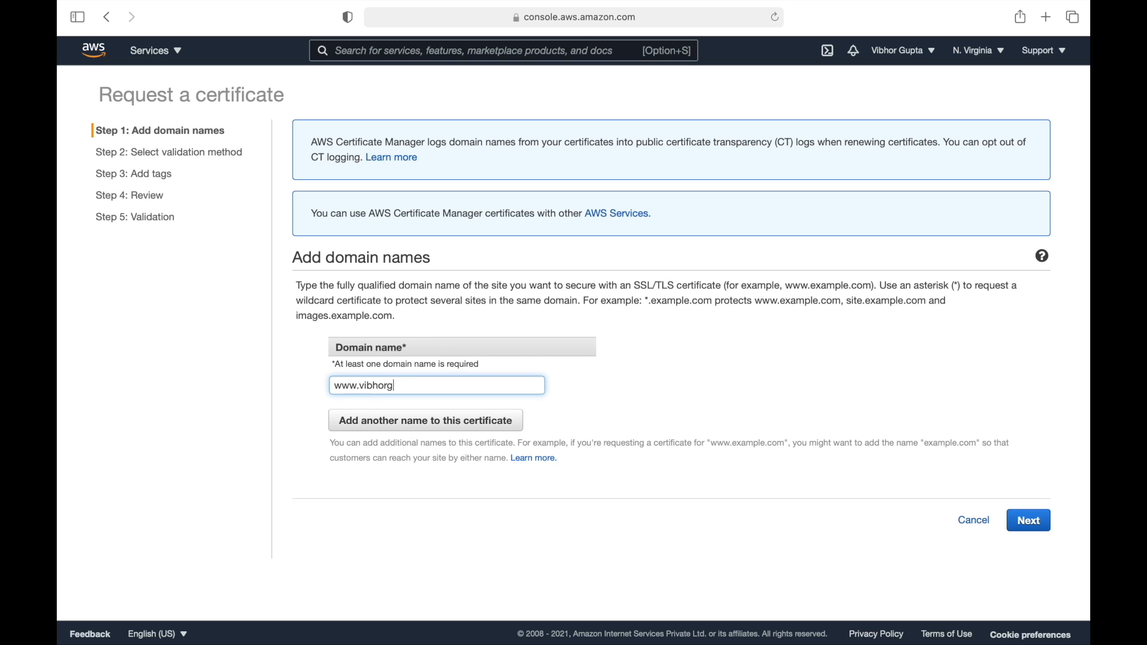
text(upta.net)
click(463, 426)
click(425, 413)
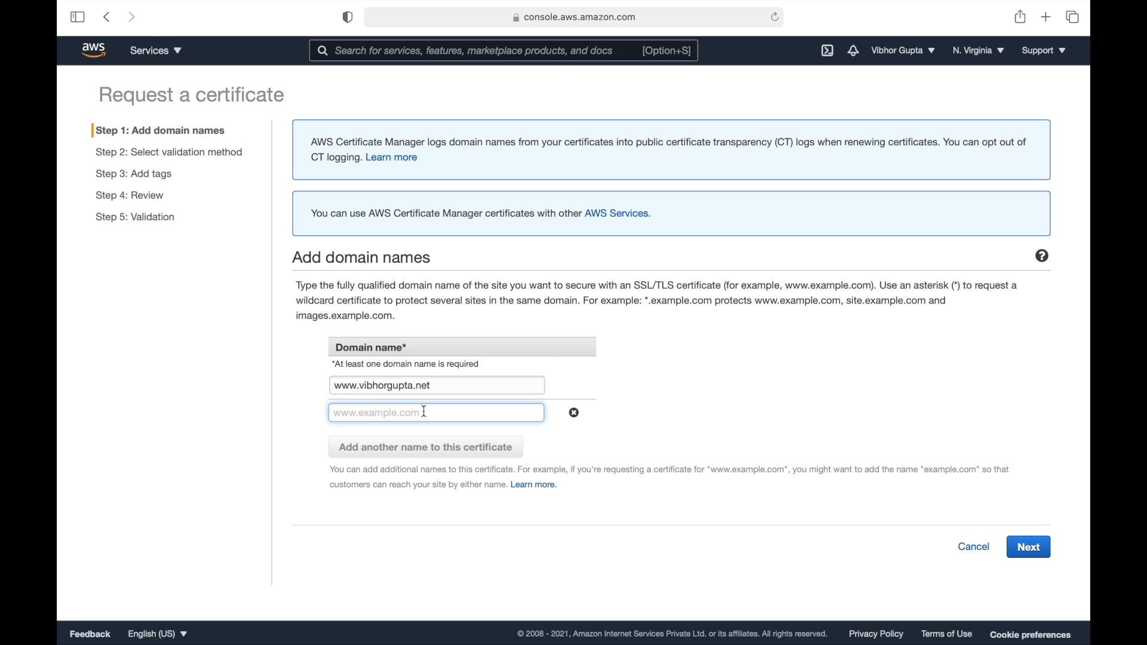
text(vibhorgupta.net)
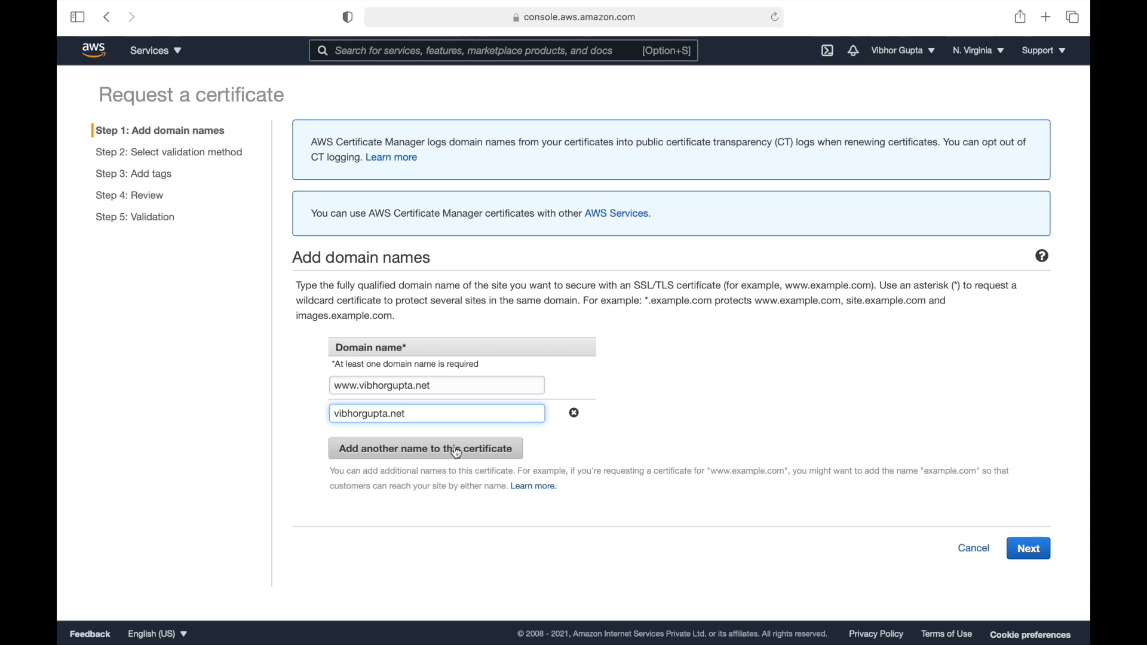
click(1034, 549)
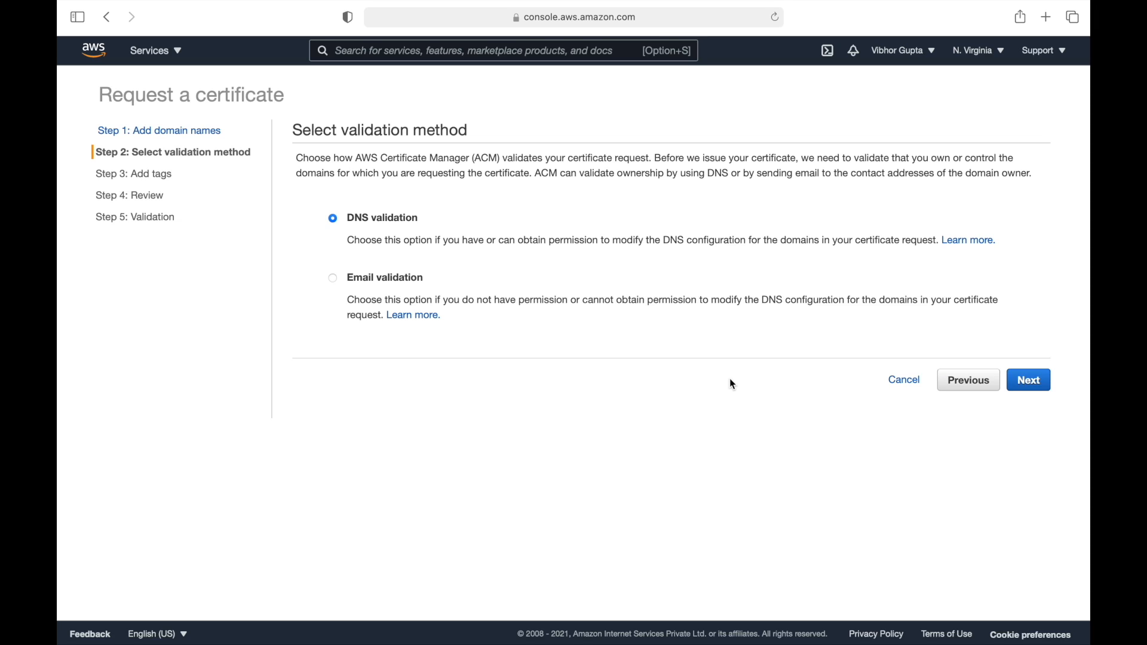
Keep DNS validation for the certificate, leave the tags empty, and confirm and submit the request
click(1031, 381)
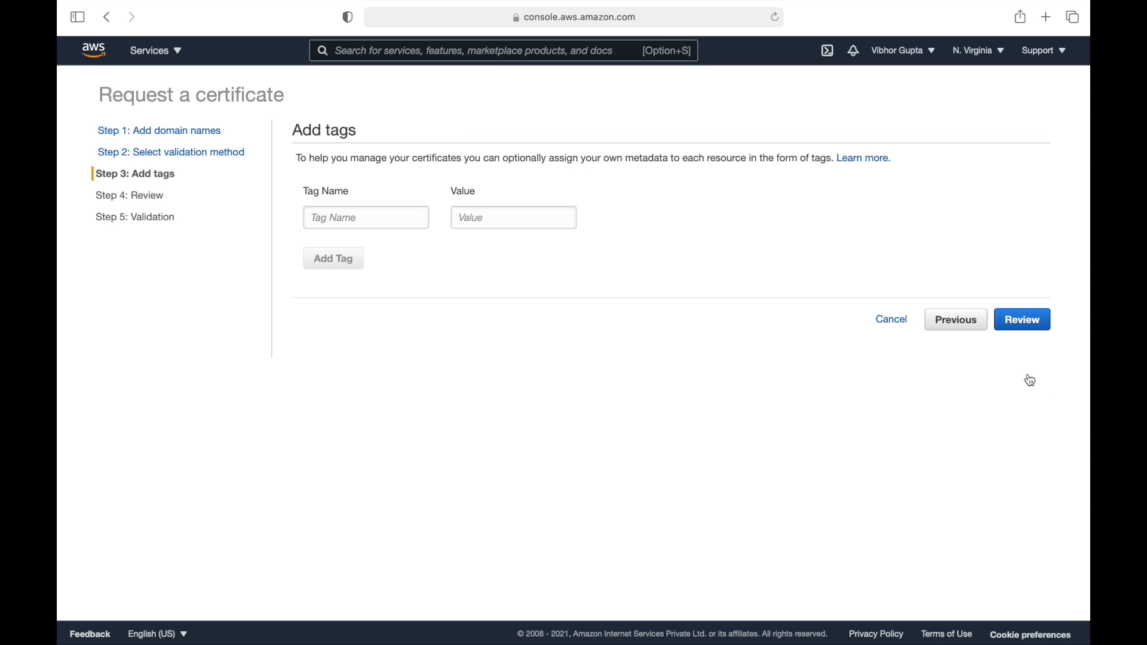
click(1026, 330)
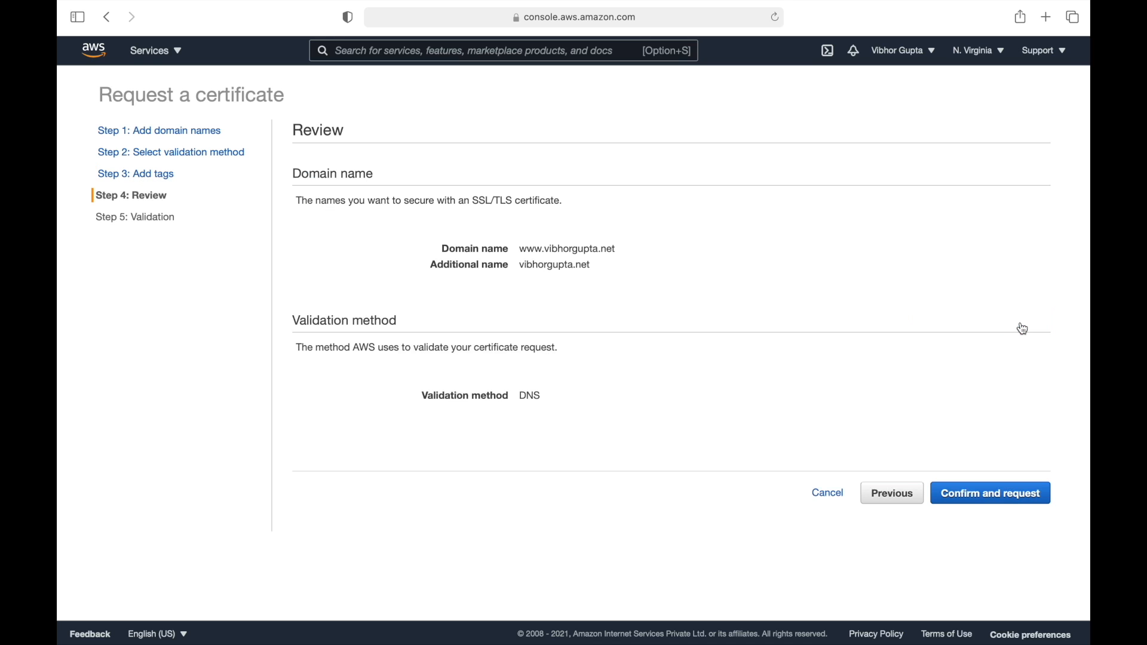
click(995, 497)
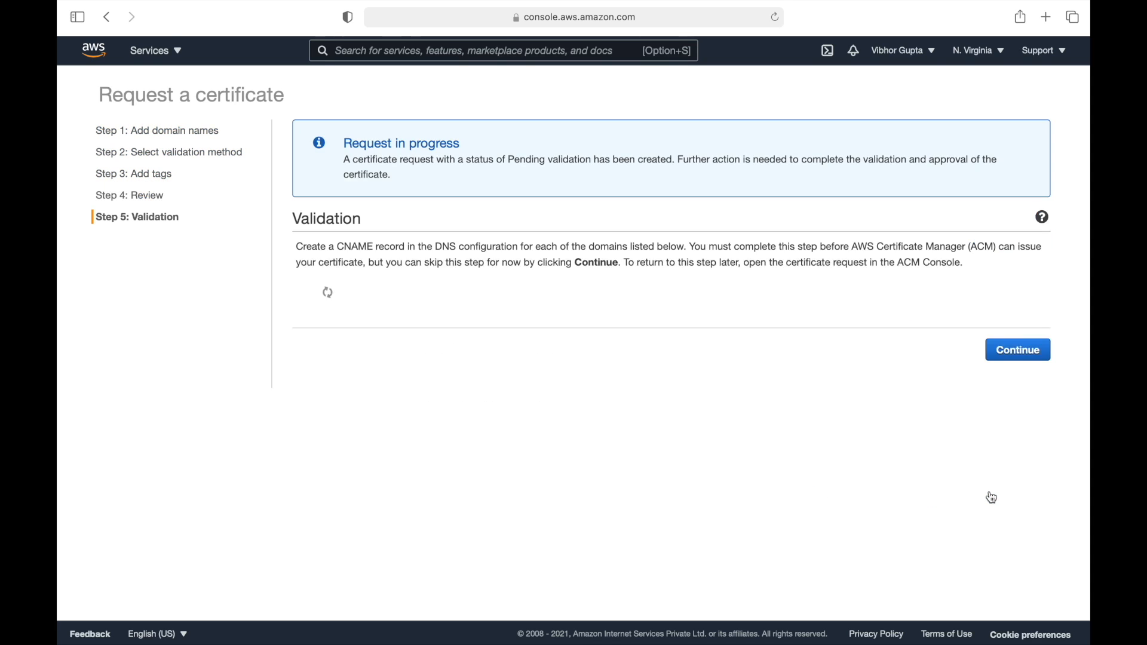
Expand both domains' validation details and create the DNS validation record for the www domain in Route 53
click(303, 320)
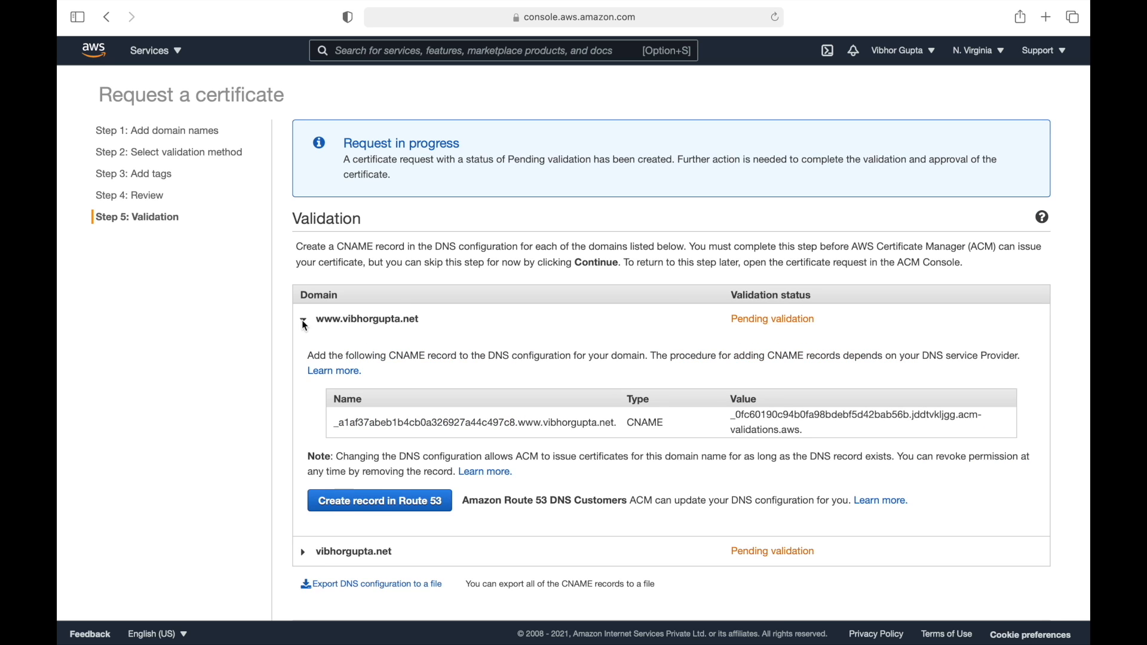
scroll(317, 390, down, 2)
click(303, 491)
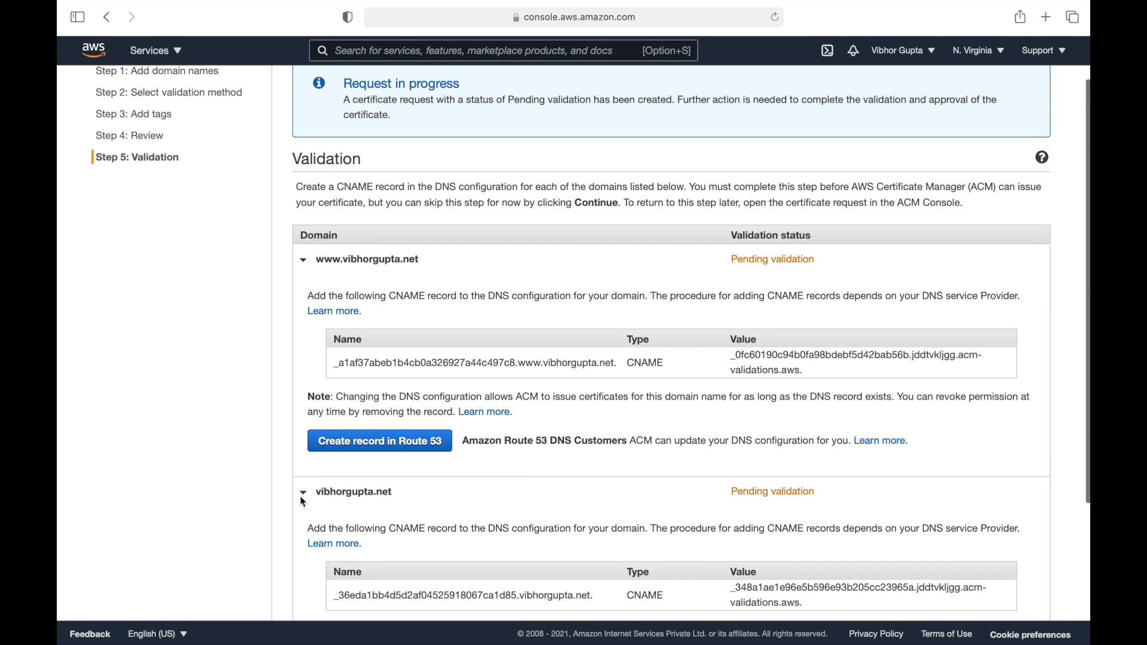
scroll(560, 425, down, 4)
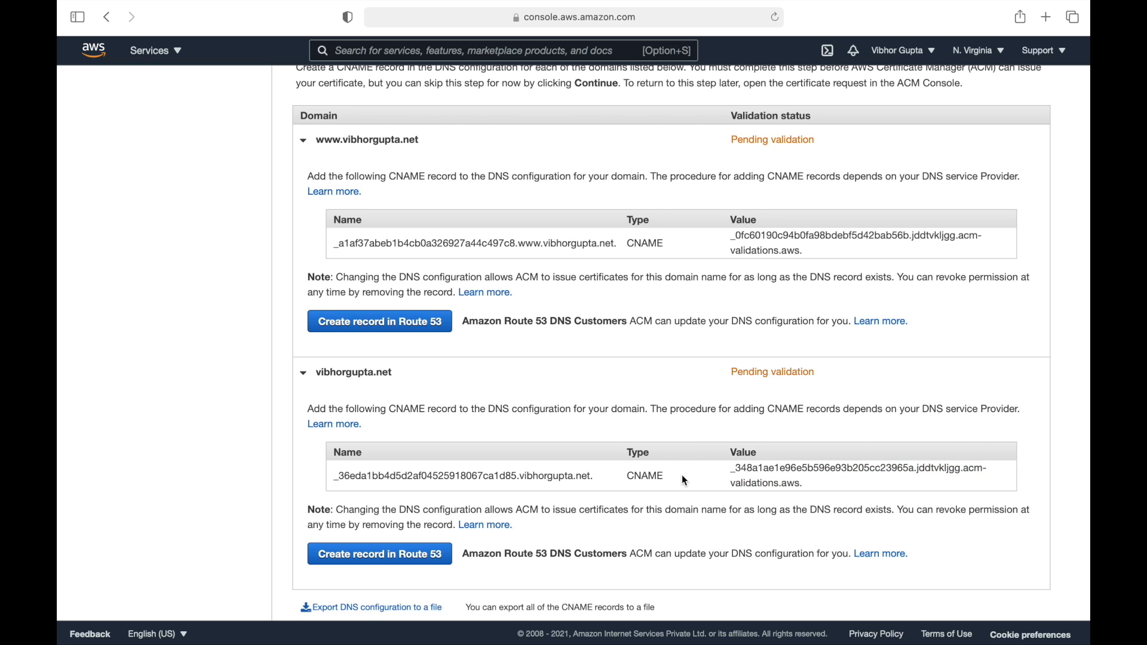
click(402, 331)
click(995, 374)
Create the root domain's validation record in Route 53, and continue to the certificate list to check the request's status
scroll(536, 402, down, 3)
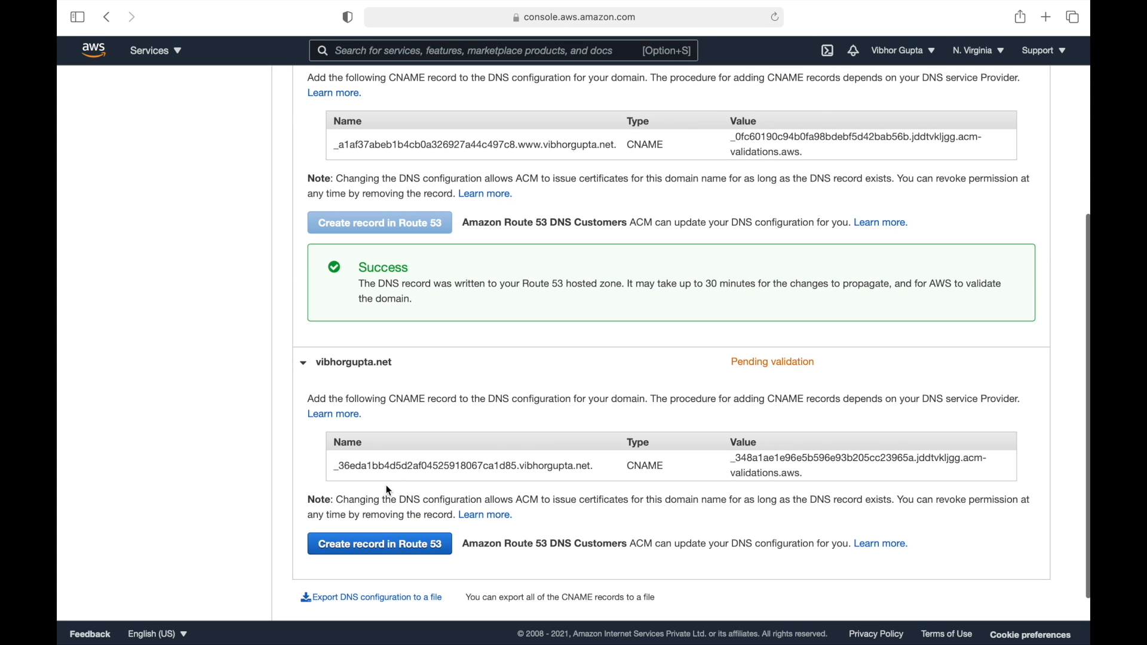
click(377, 554)
click(979, 374)
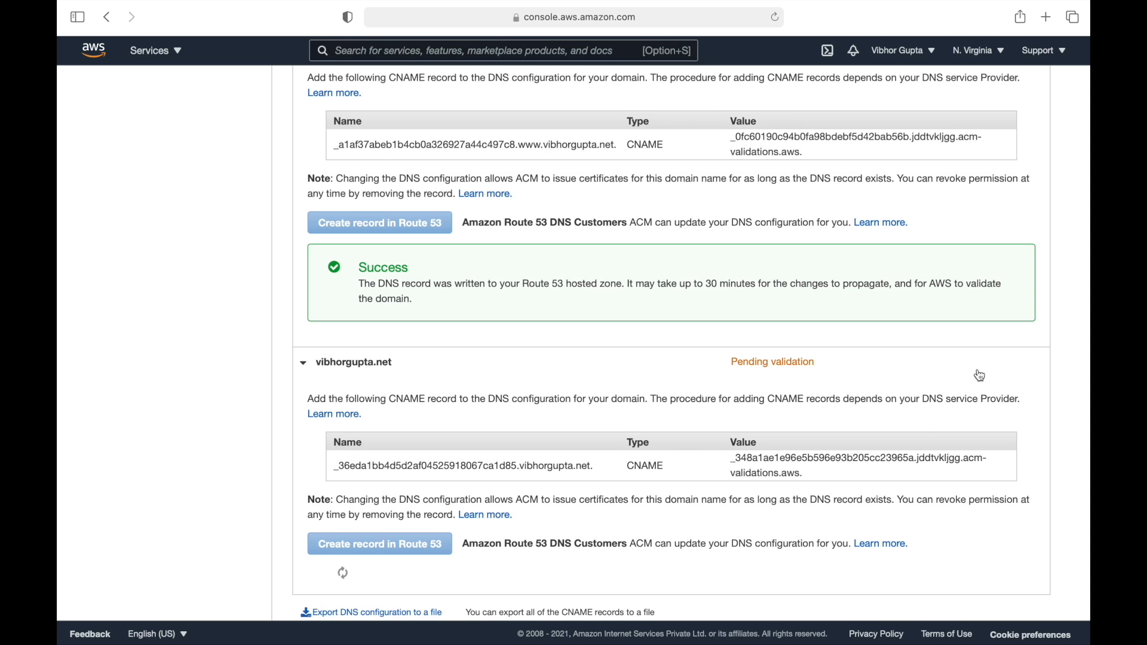
scroll(680, 413, down, 5)
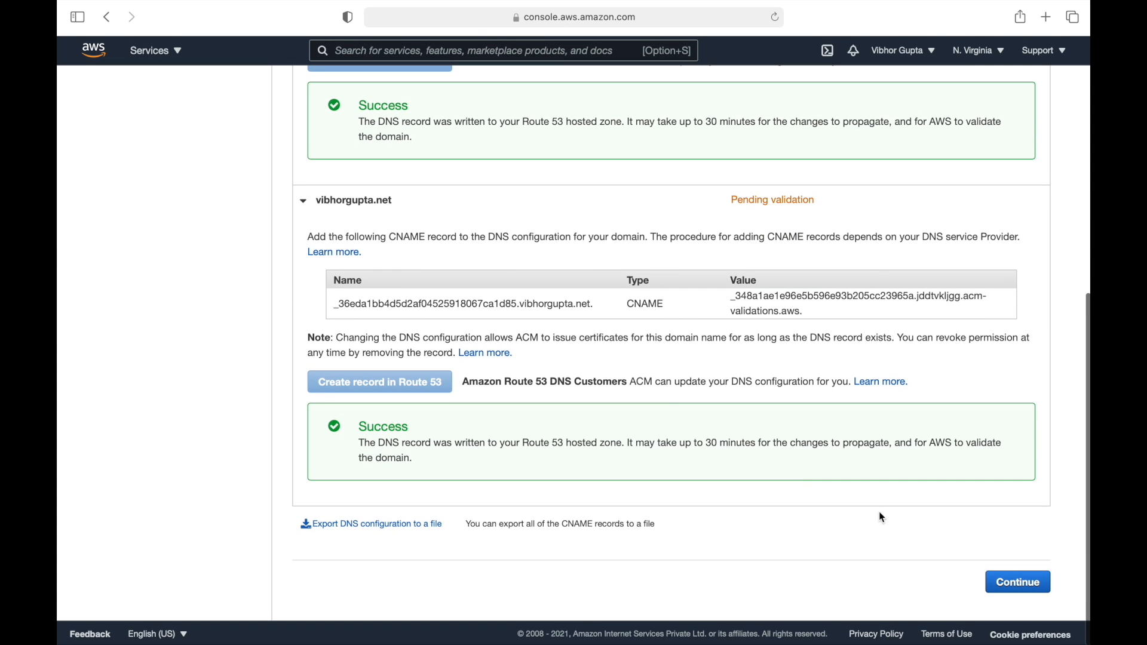
click(1018, 584)
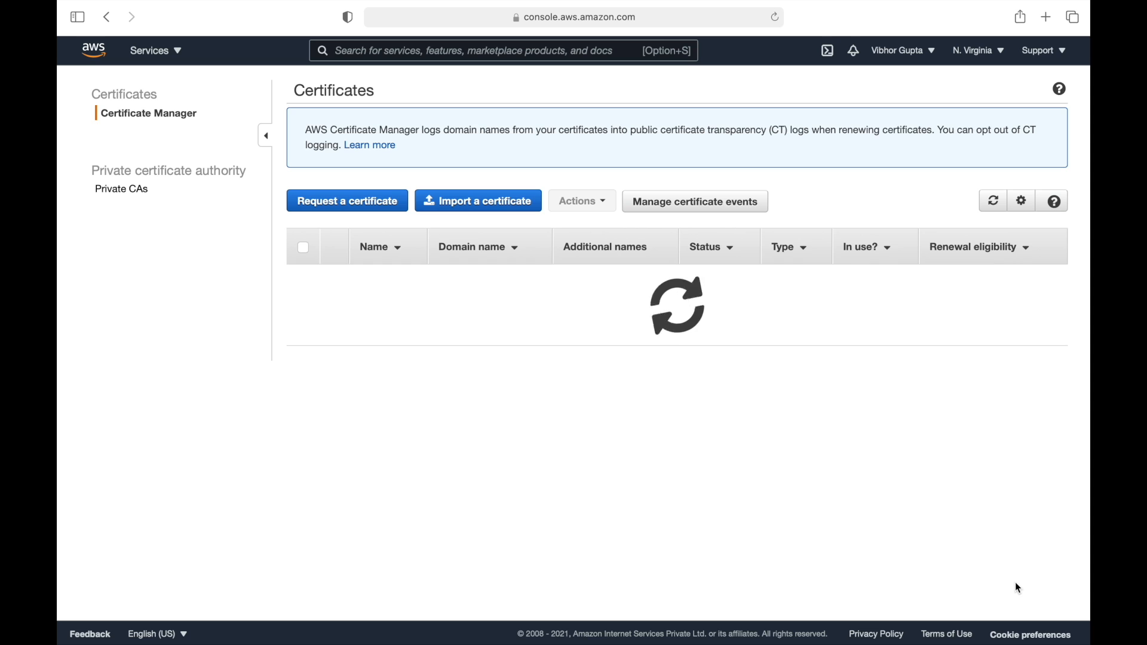
scroll(650, 512, down, 2)
scroll(650, 512, up, 1)
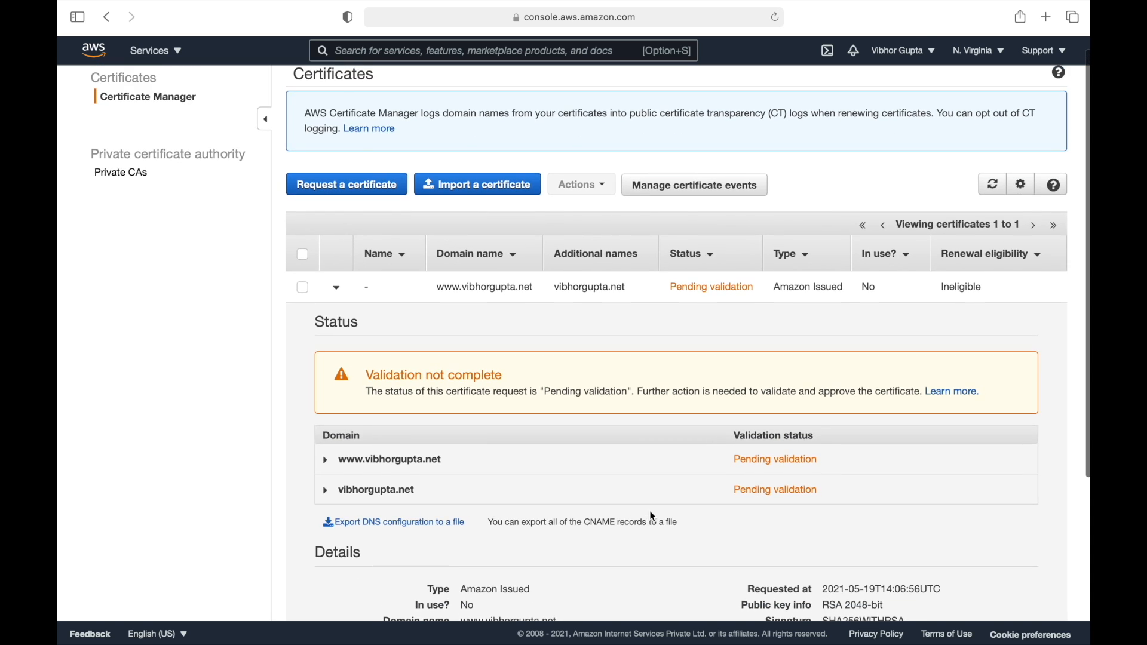
scroll(653, 517, down, 5)
scroll(653, 517, up, 6)
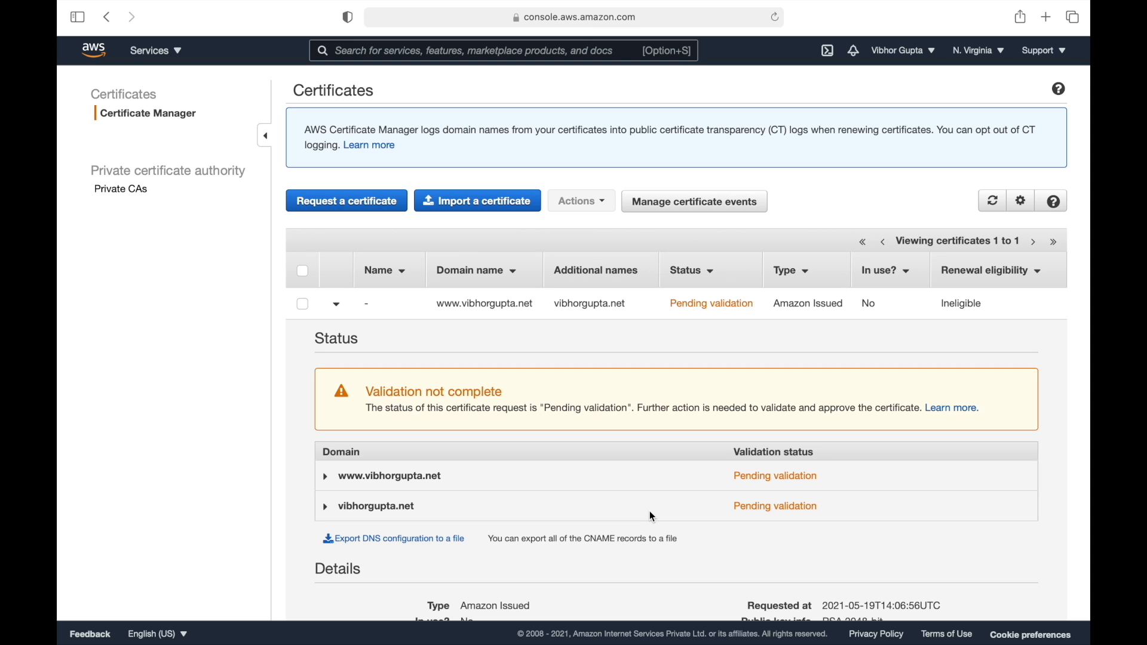
Search the services for "route" and open Route 53 in a new browser tab
click(549, 55)
text(route 53)
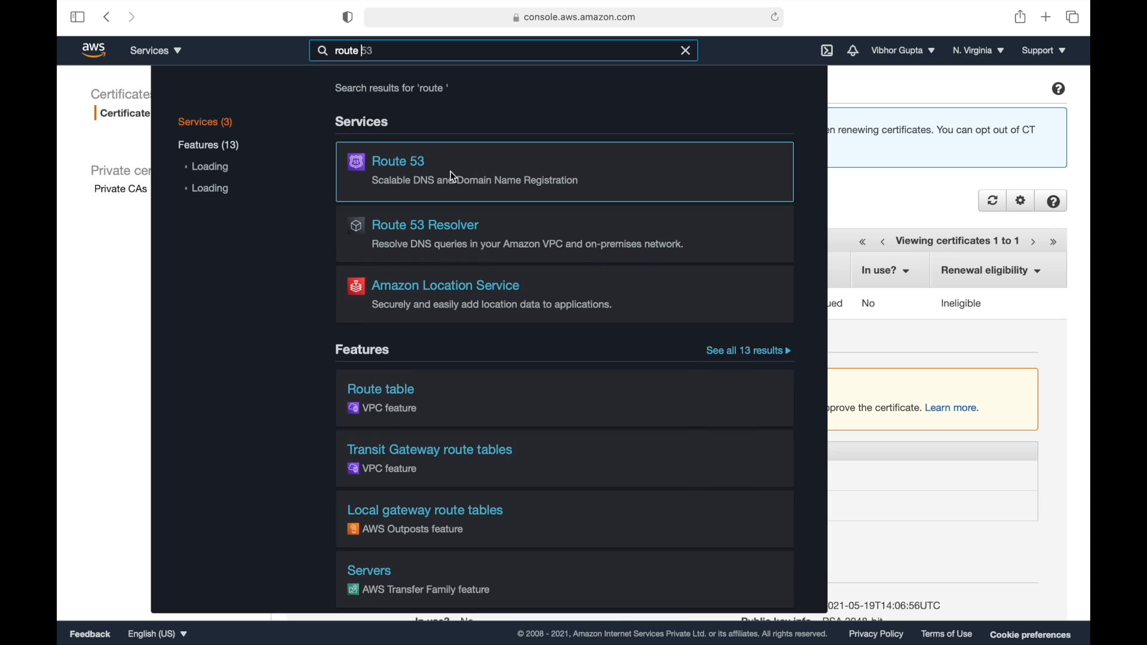
right_click(422, 160)
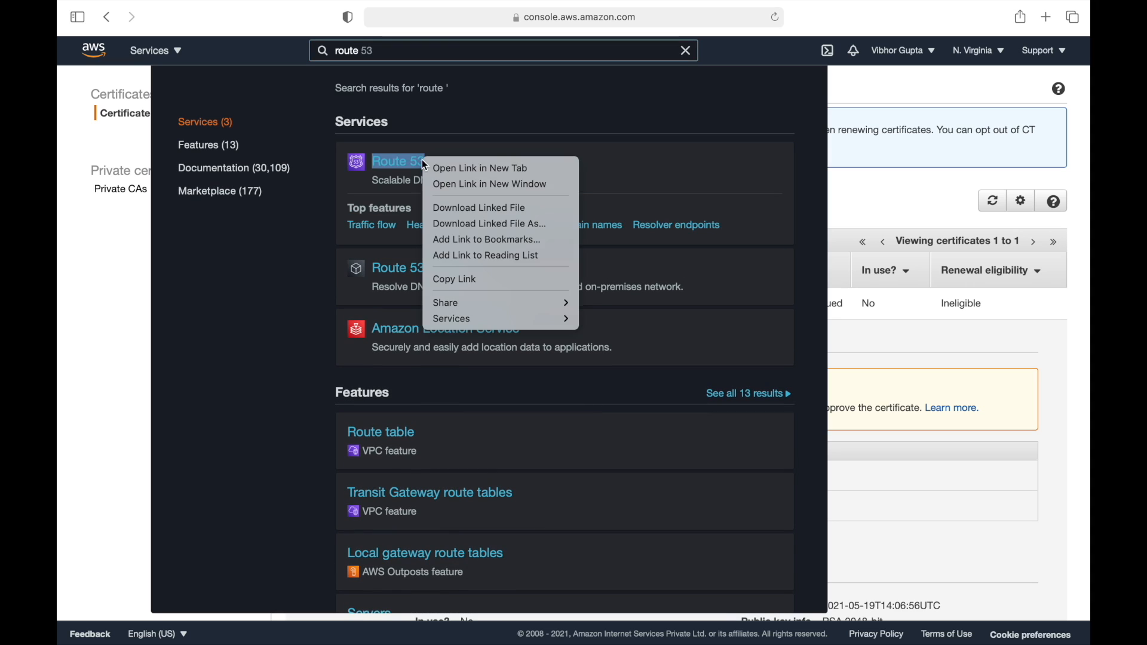
click(452, 172)
click(761, 48)
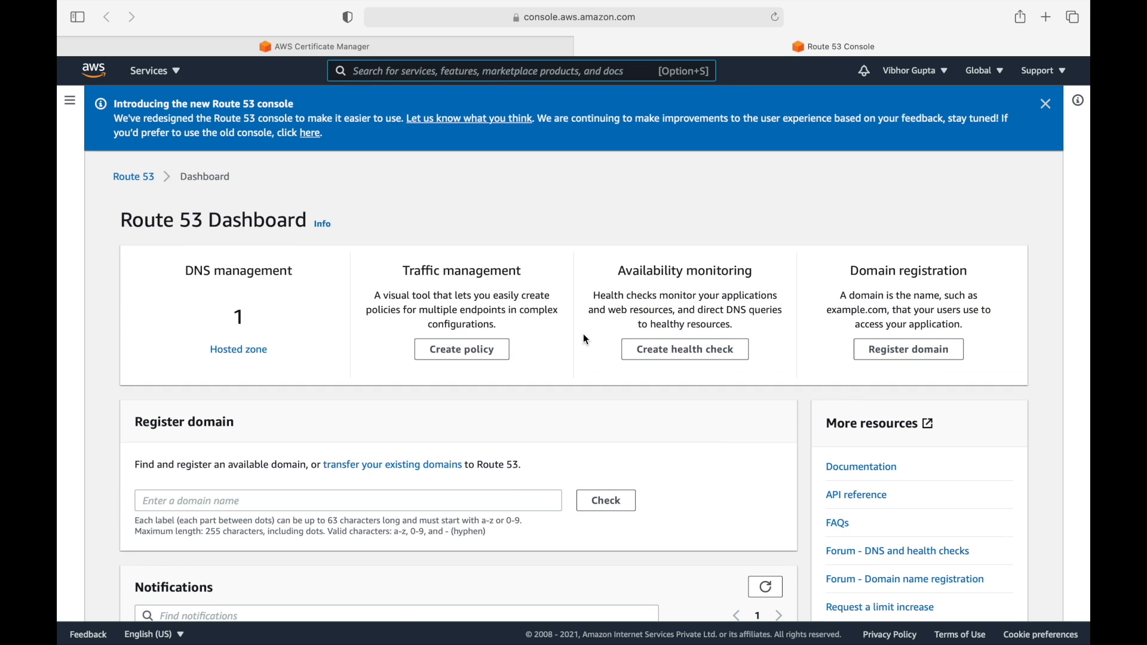
Open the site domain's hosted zone and examine its DNS records for the certificate validation entries
click(242, 351)
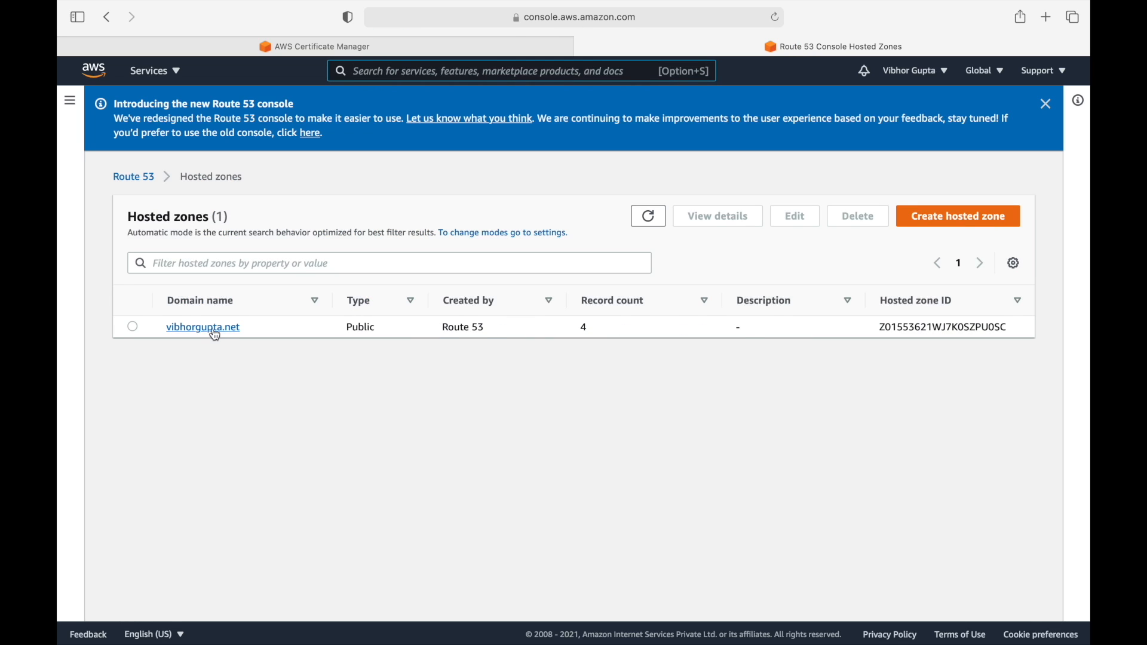
click(215, 333)
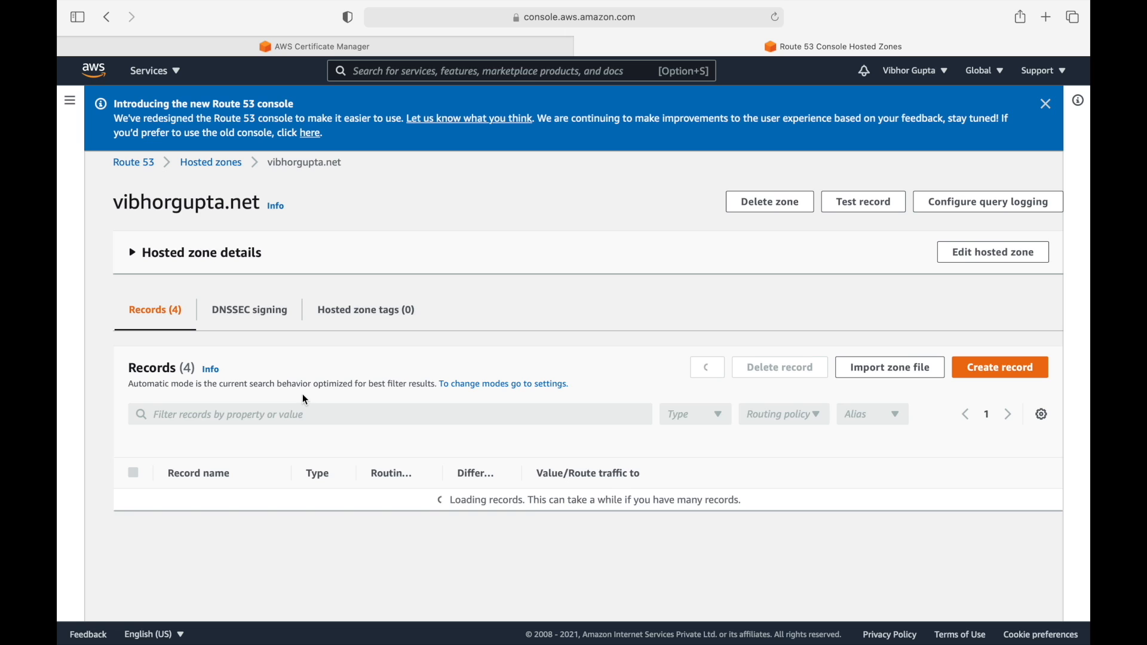
scroll(305, 398, down, 2)
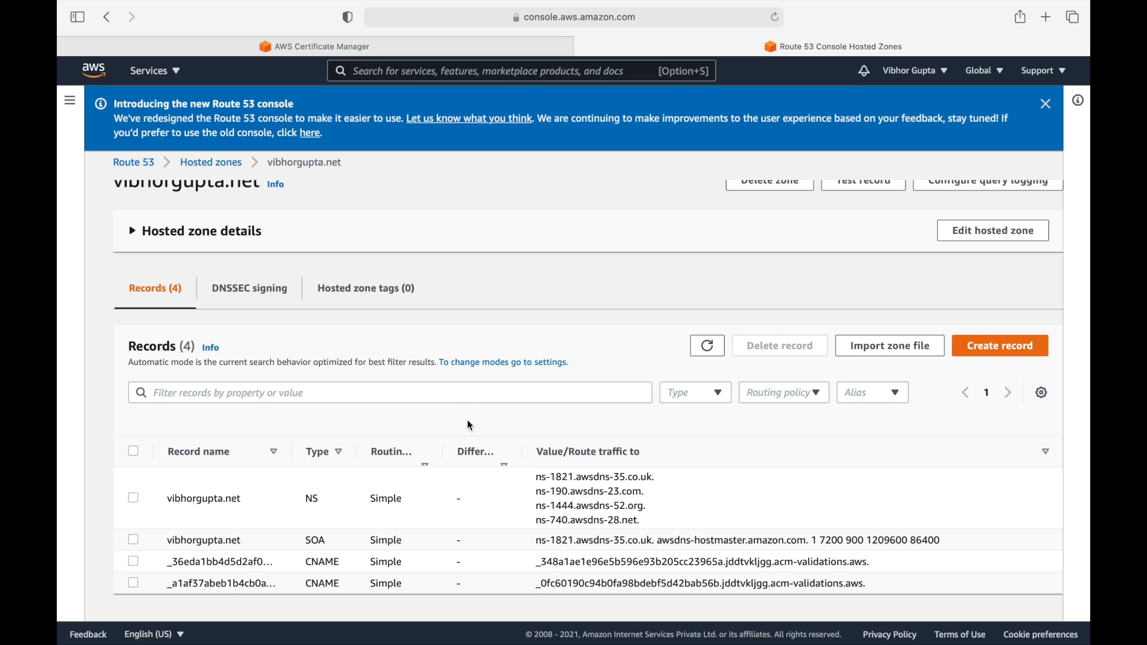
scroll(475, 413, up, 2)
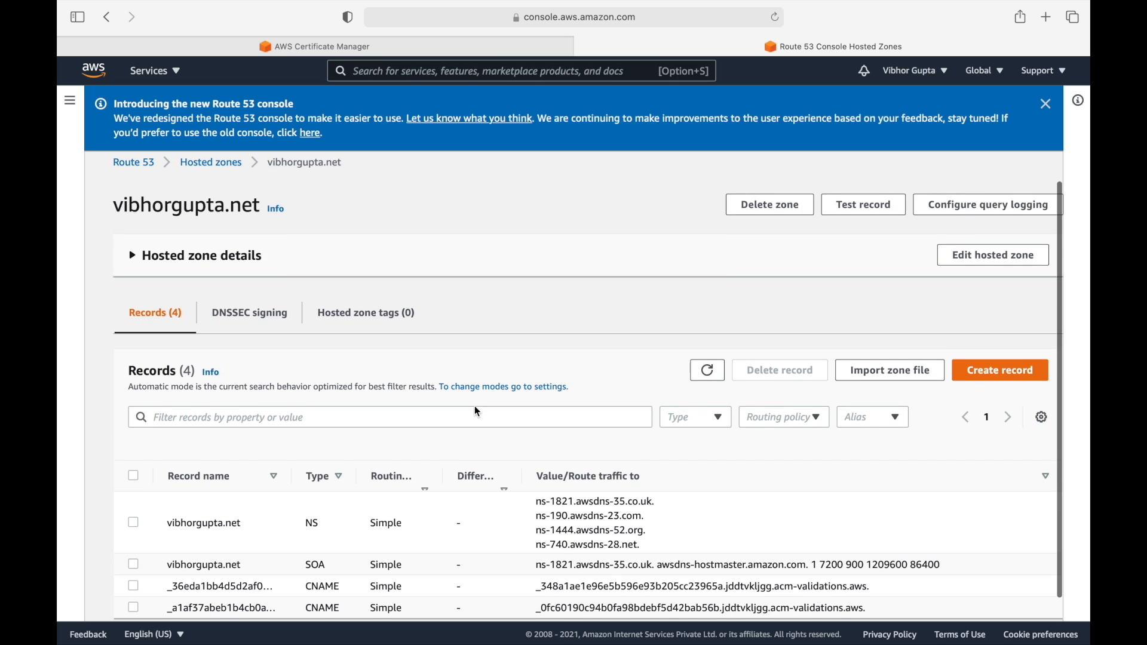
Return to AWS Certificate Manager, refresh the certificate list and expand the certificate to check each domain's validation status
click(414, 49)
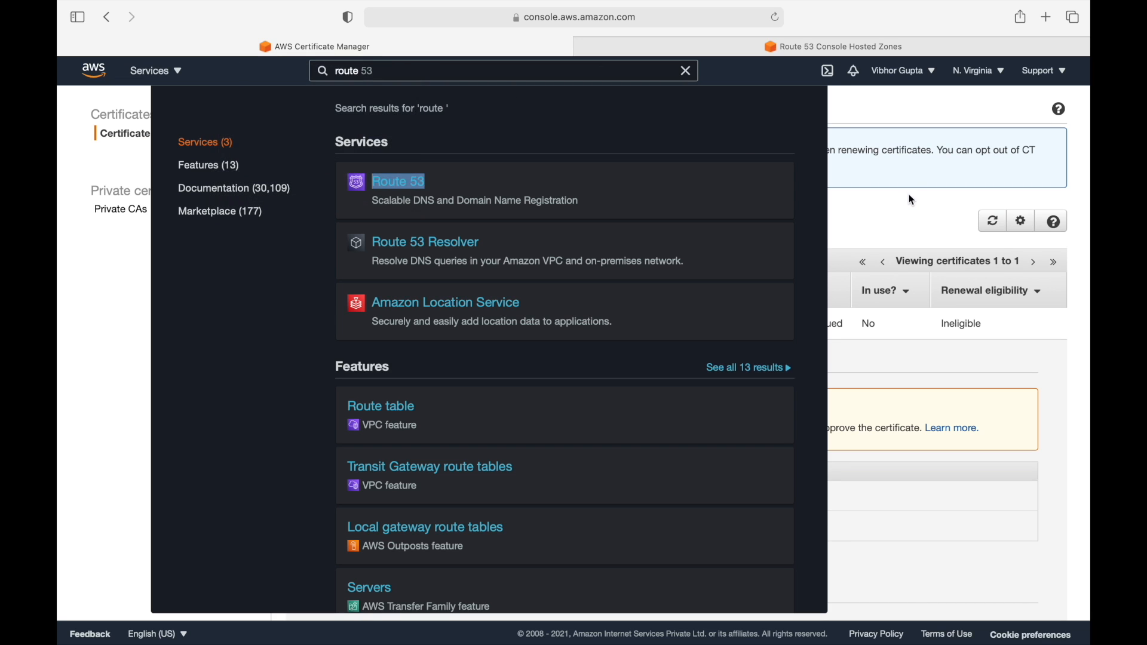
click(932, 209)
click(994, 223)
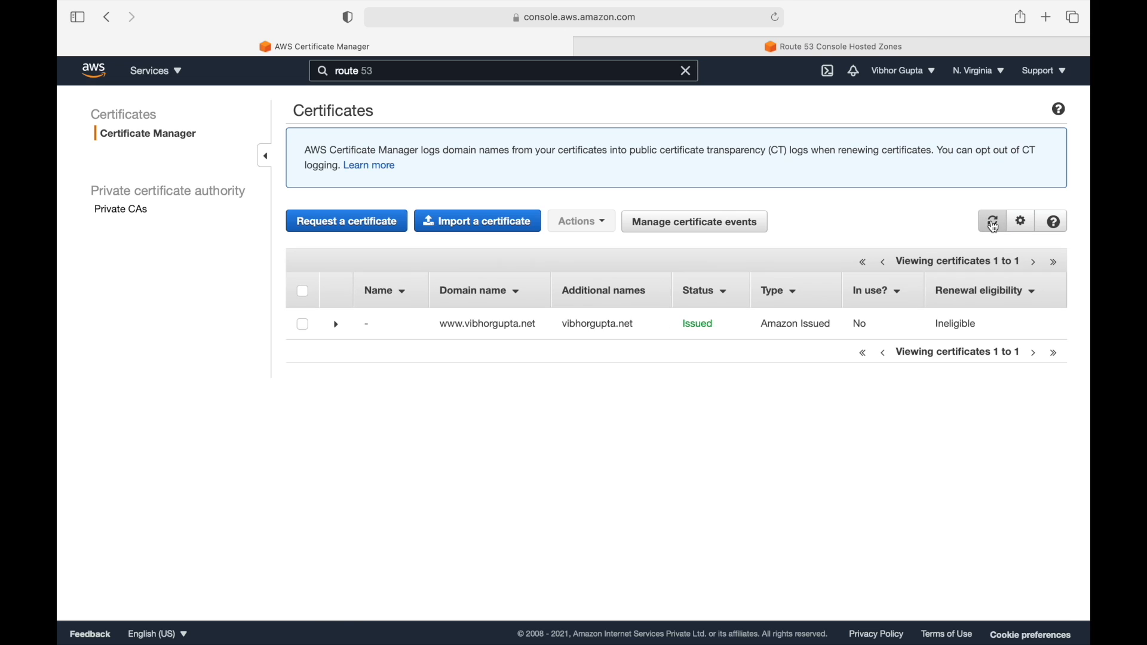
click(343, 332)
scroll(520, 466, down, 2)
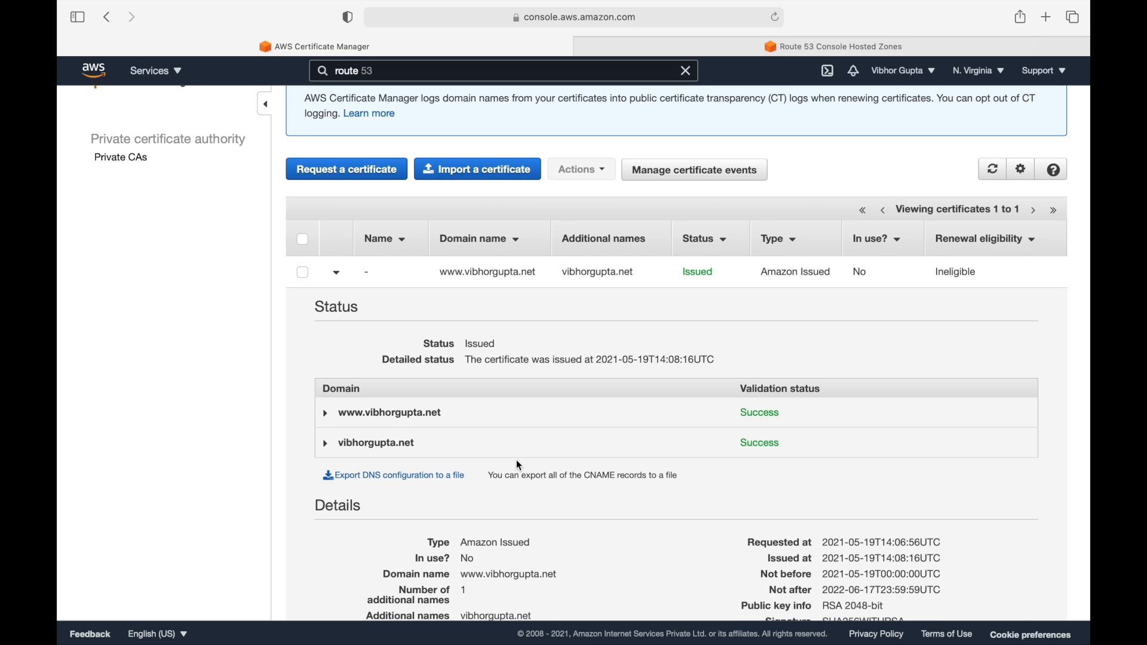
scroll(516, 461, up, 2)
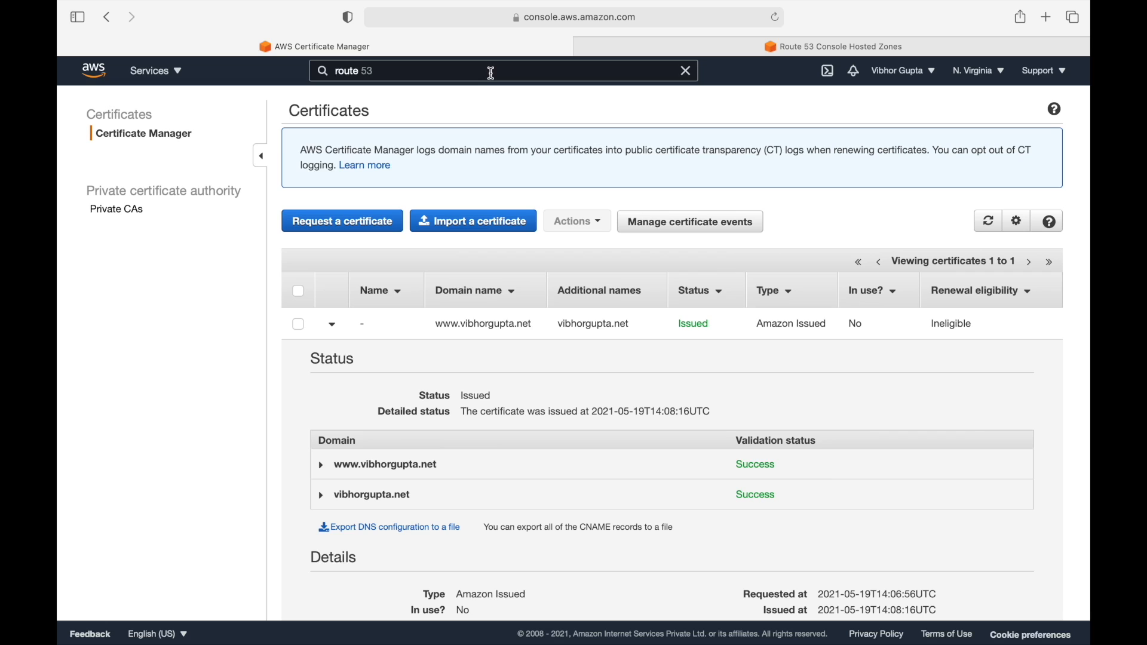
Find CloudFront by searching for "cloudfr" and start creating a web distribution
click(360, 73)
key(BackSpace)
key(BackSpace)
key(BackSpace)
key(BackSpace)
key(BackSpace)
key(BackSpace)
text(cloudfr)
click(414, 182)
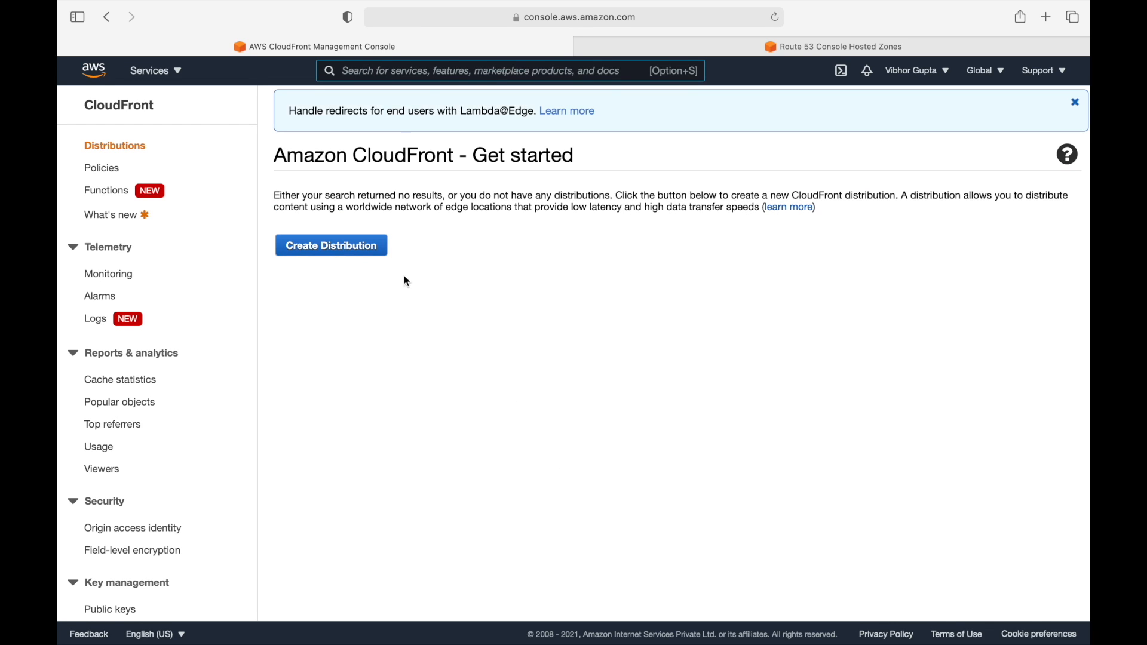
click(356, 247)
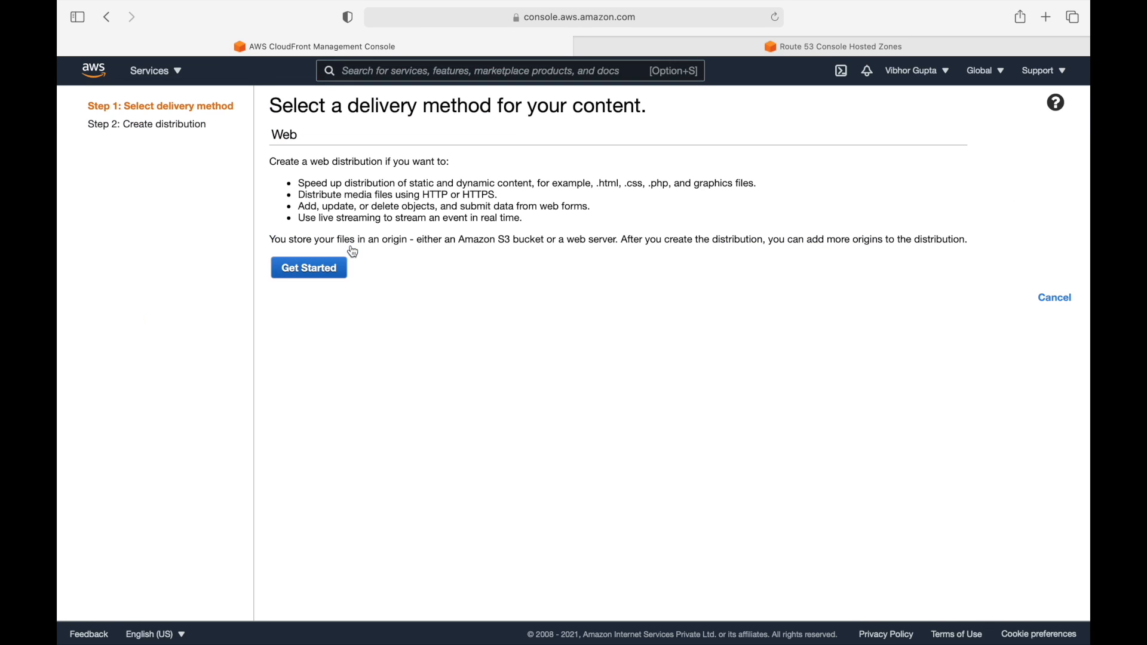
click(318, 271)
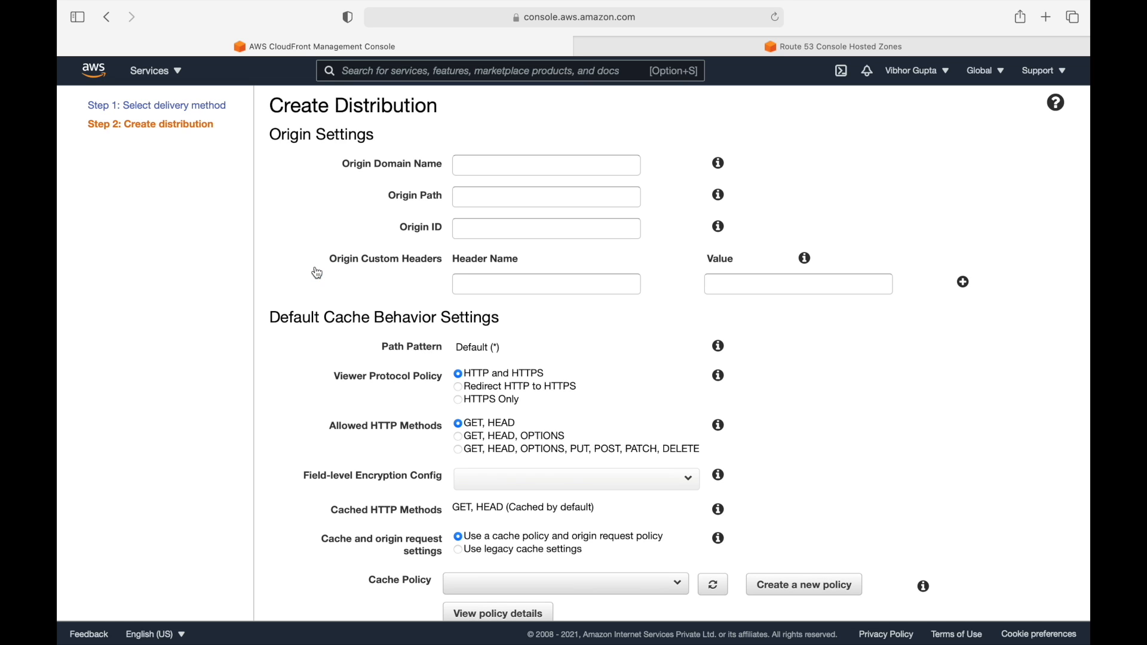
Check the suggested origin domain names, switch to the Route 53 tab, find S3 there and open the site's www bucket
click(501, 167)
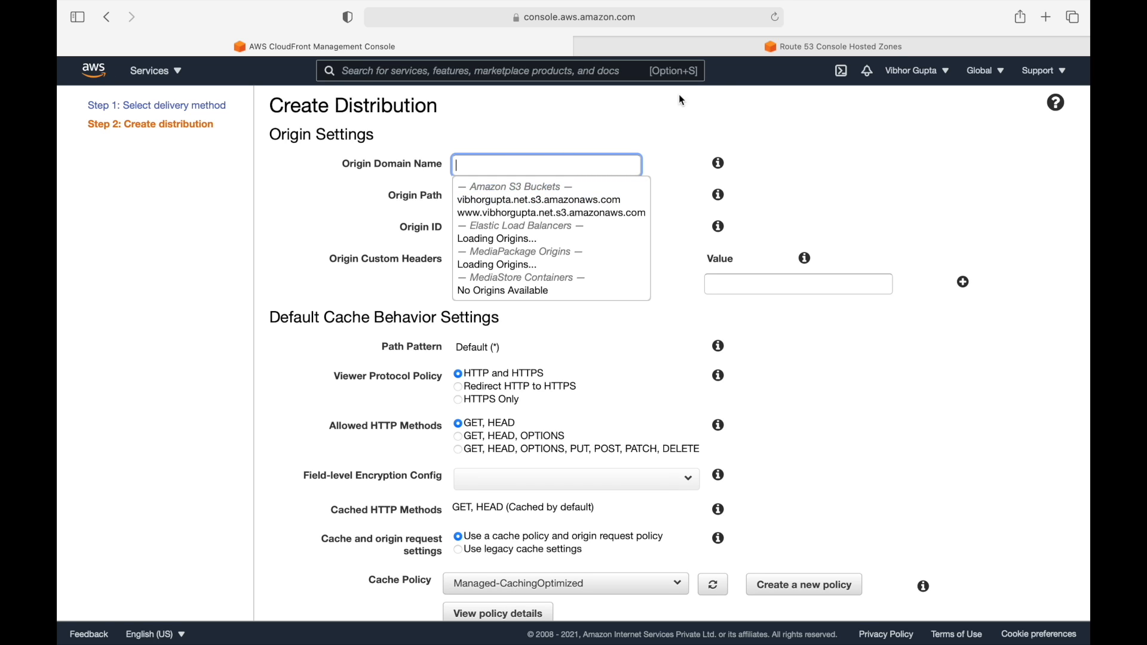
click(848, 45)
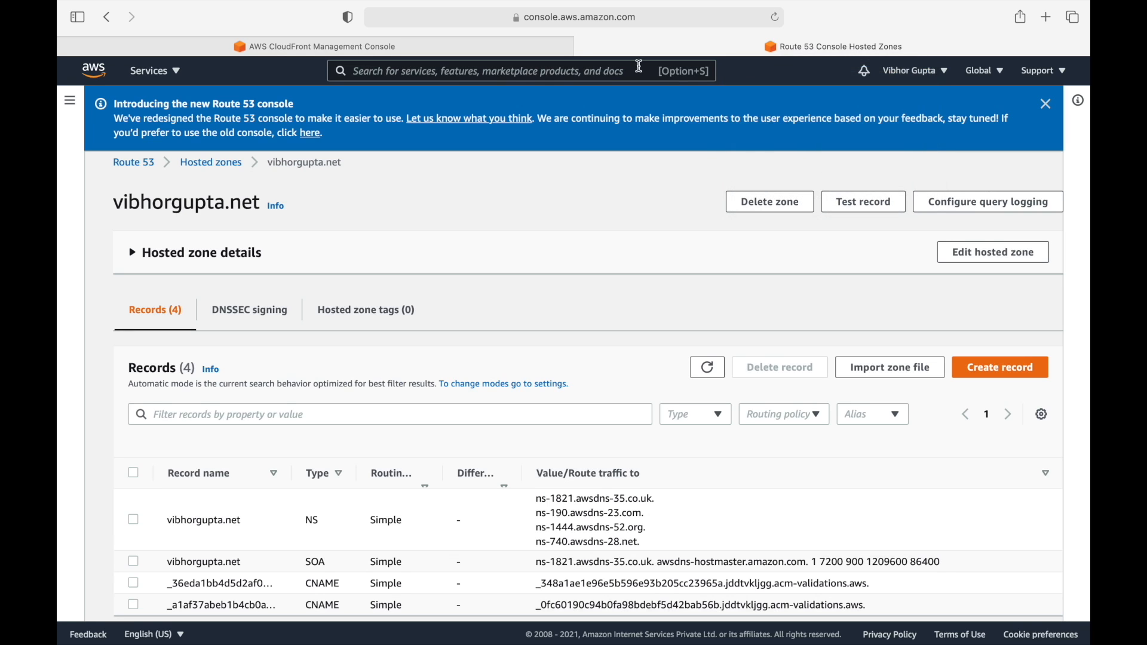
click(596, 73)
text(s3)
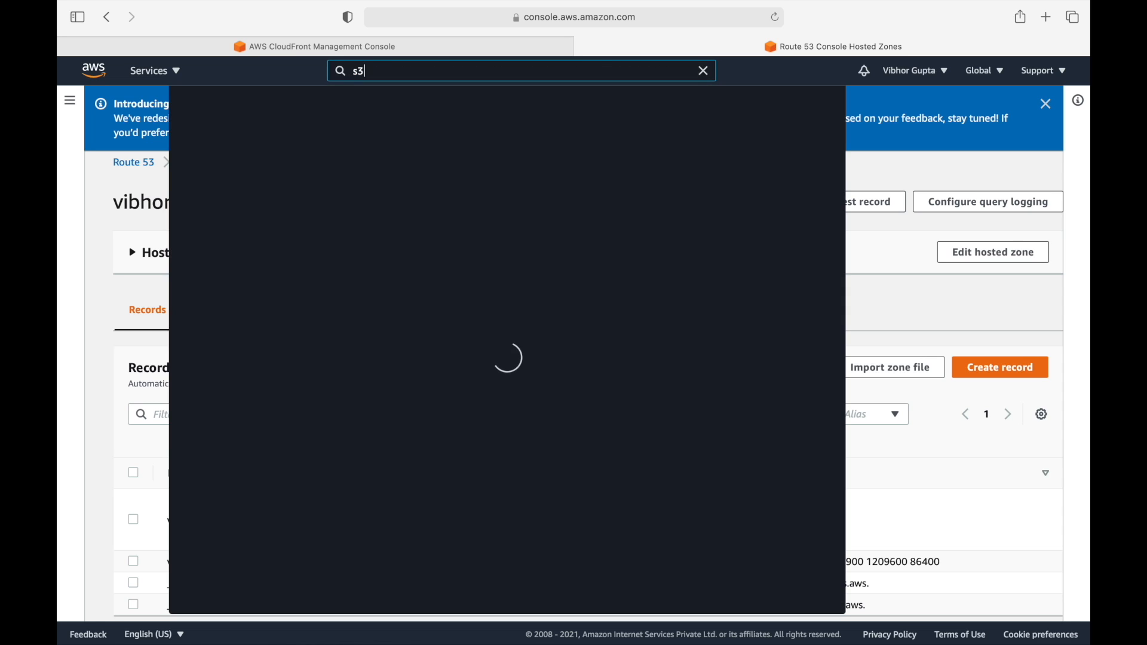
click(397, 185)
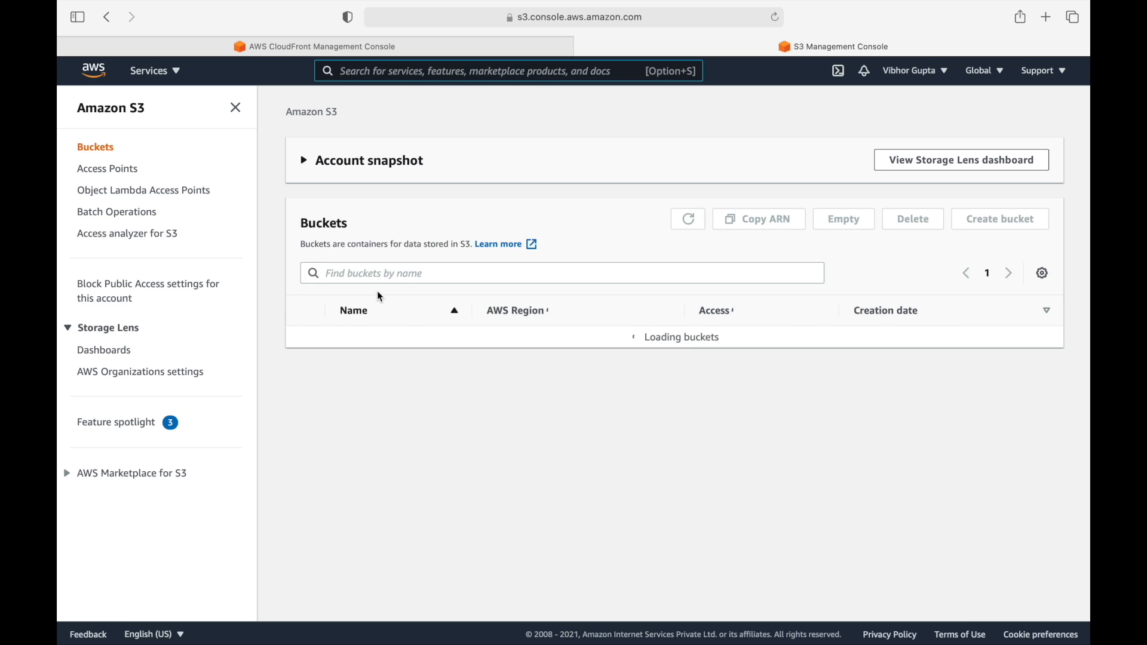
click(374, 377)
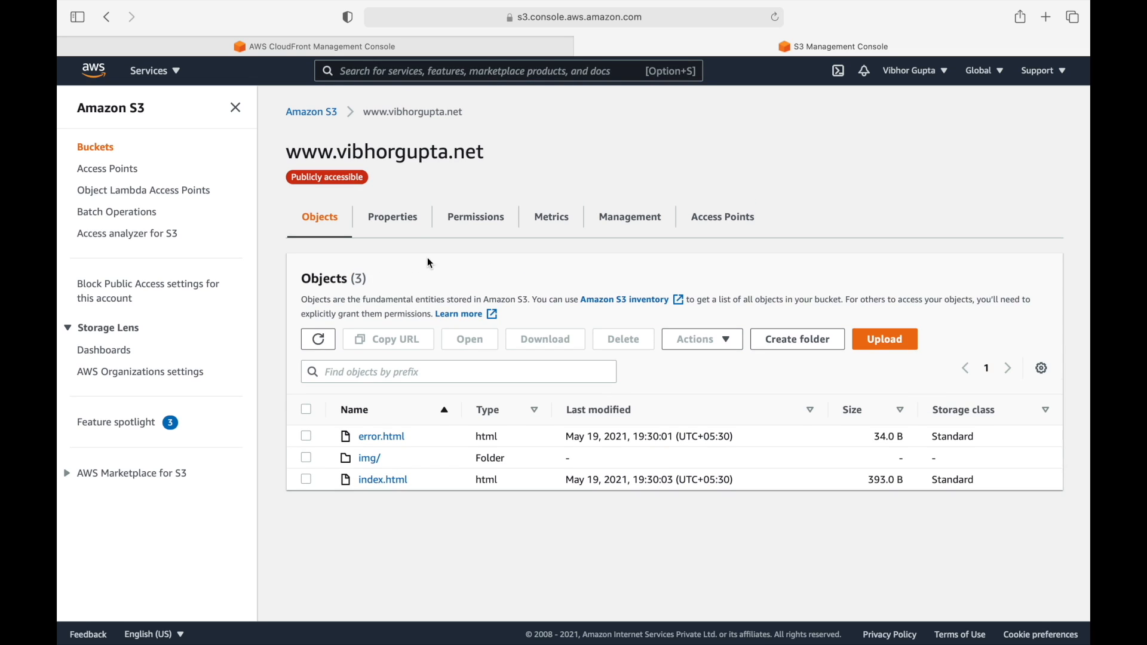
Copy the bucket website endpoint from the www bucket's static website hosting properties
click(398, 228)
scroll(390, 384, down, 15)
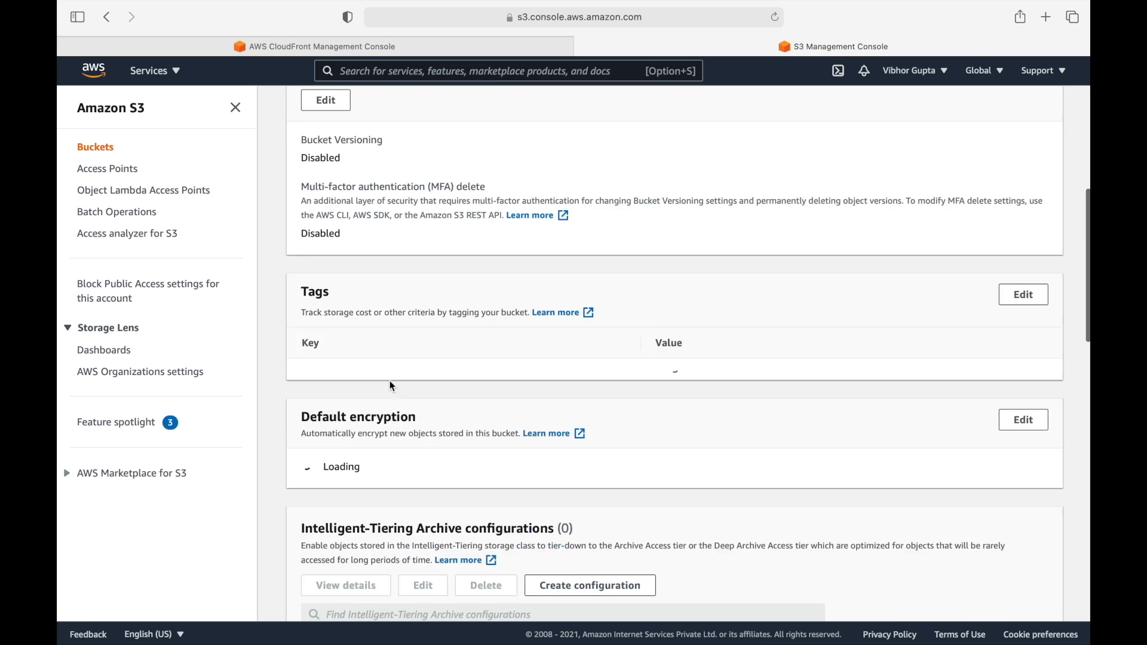
scroll(516, 563, down, 4)
scroll(518, 564, down, 3)
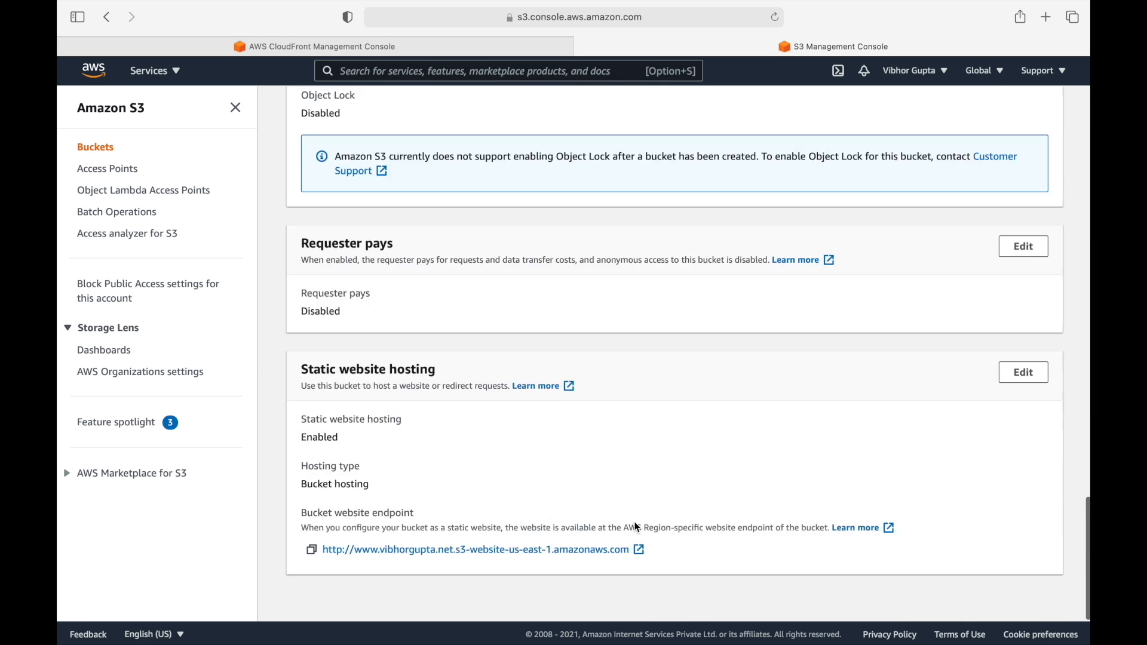
click(312, 566)
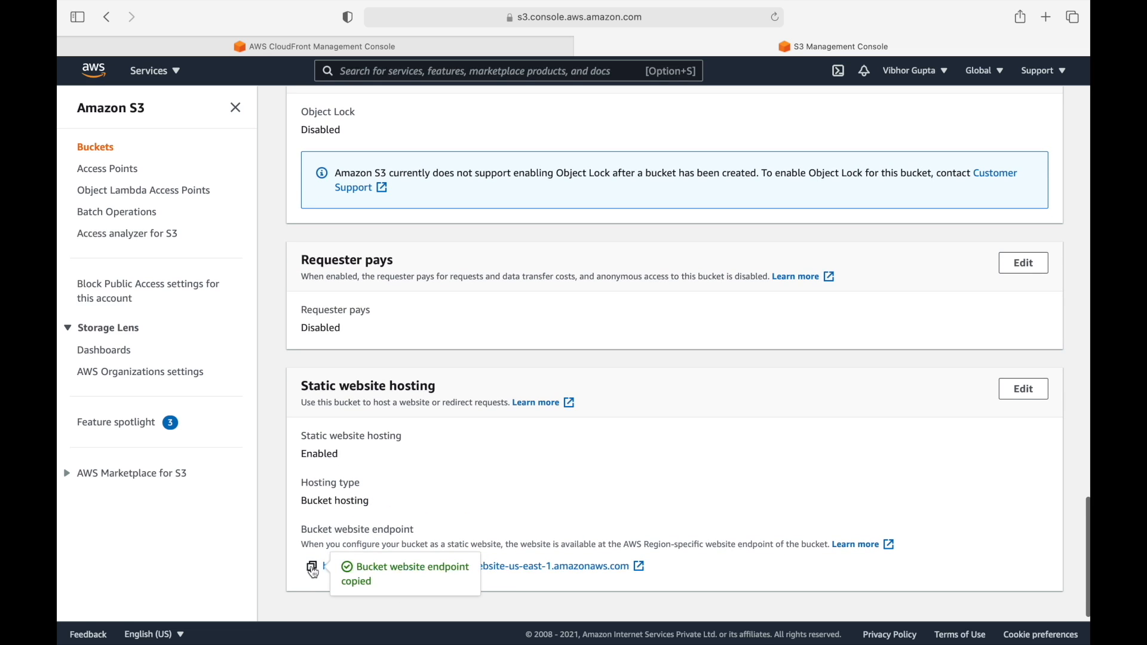
Paste the copied website endpoint as the new distribution's origin domain name, and set the viewer protocol policy to Redirect HTTP to HTTPS
click(386, 46)
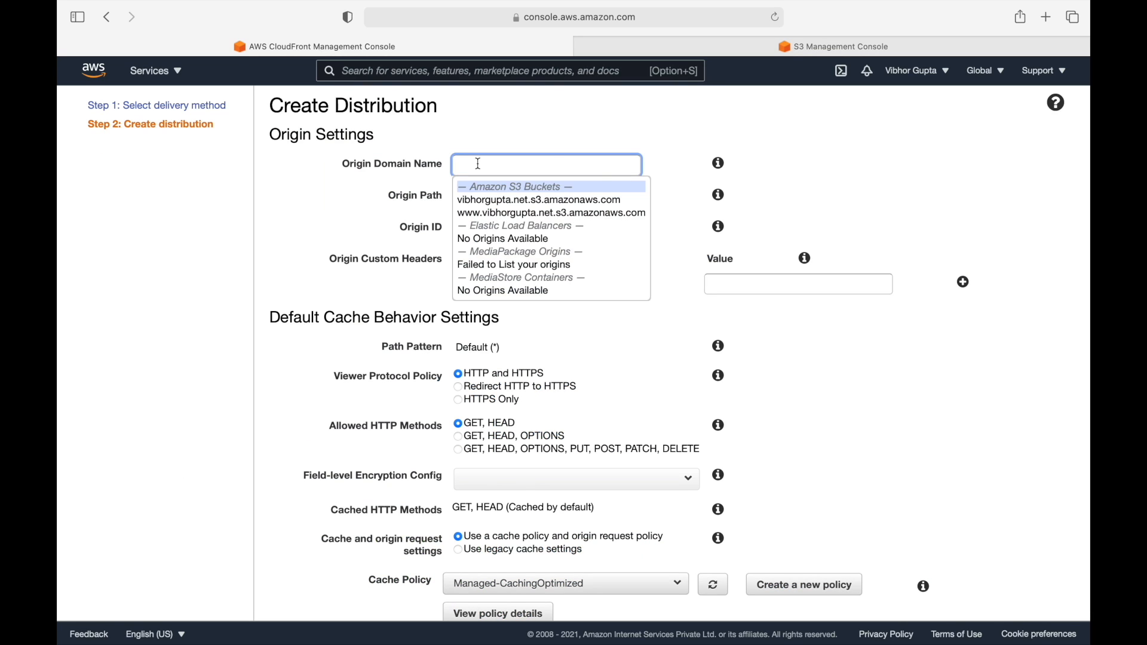
key(super+v)
drag(537, 165, 392, 165)
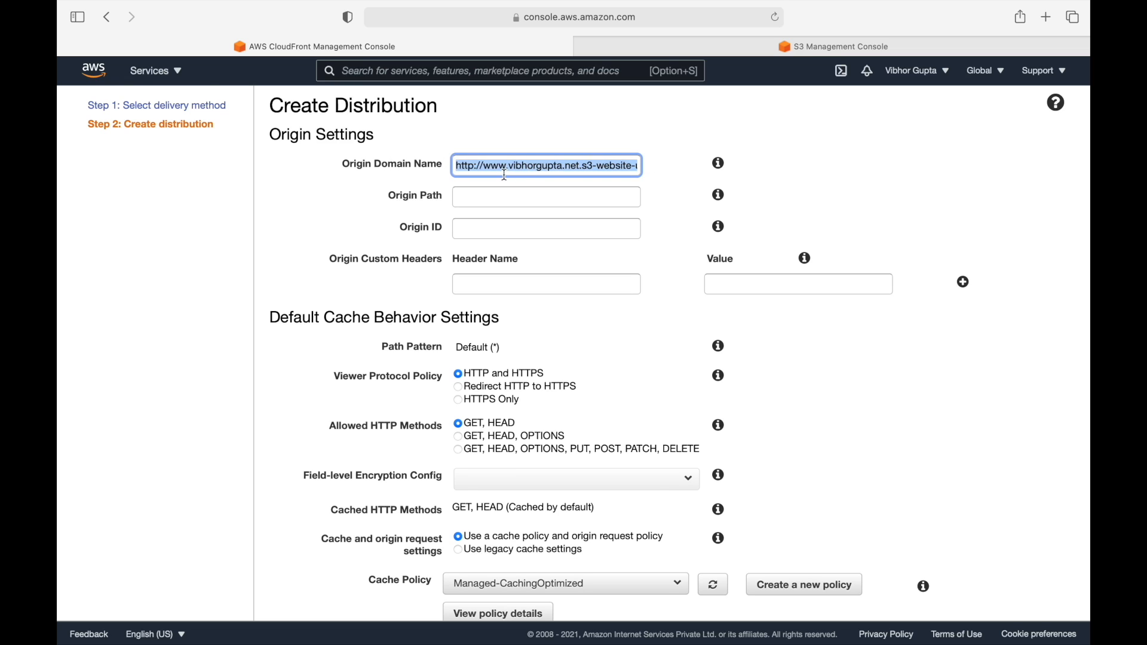
click(572, 126)
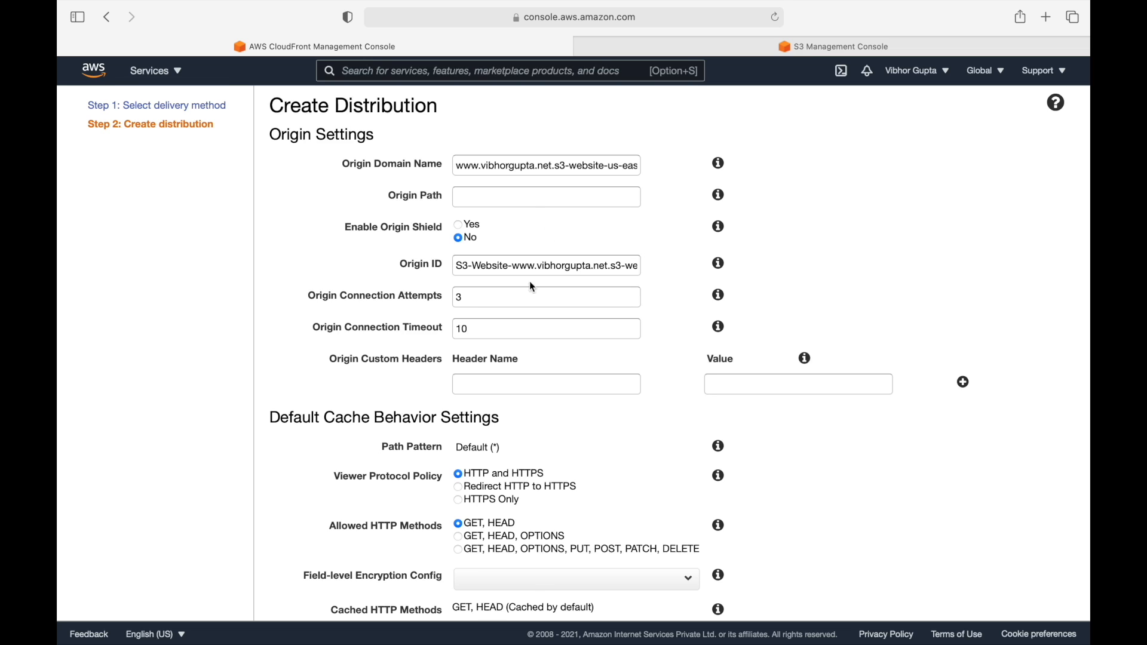
scroll(504, 367, down, 5)
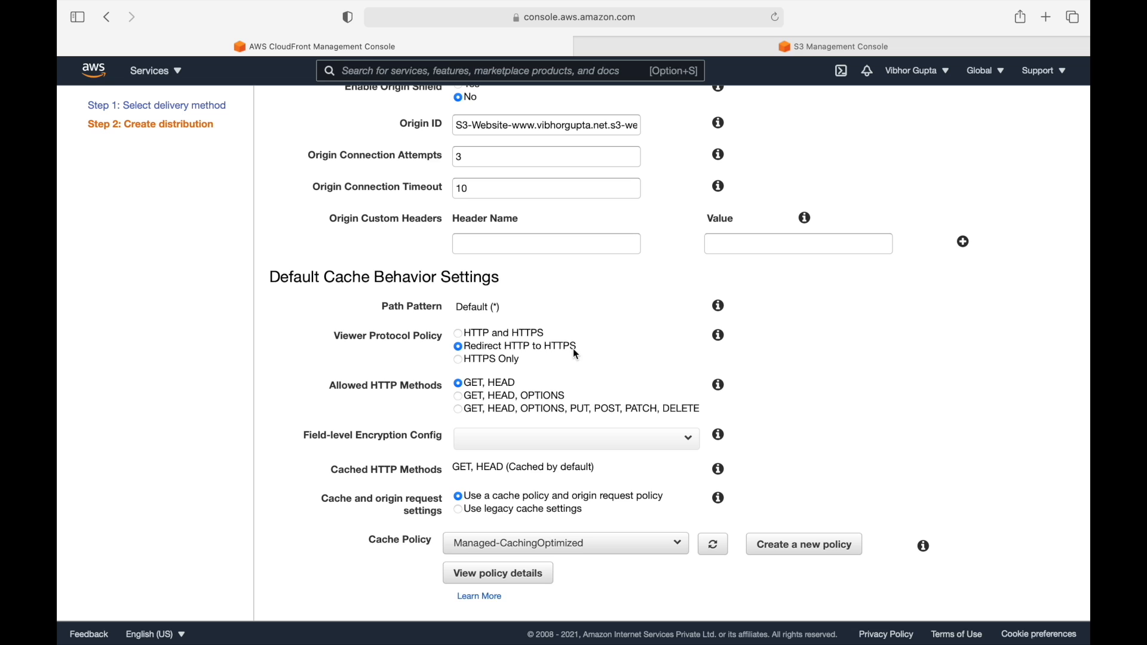
Set the distribution's alternate domain name (CNAME) to the site's www domain
scroll(577, 355, down, 5)
scroll(576, 352, down, 10)
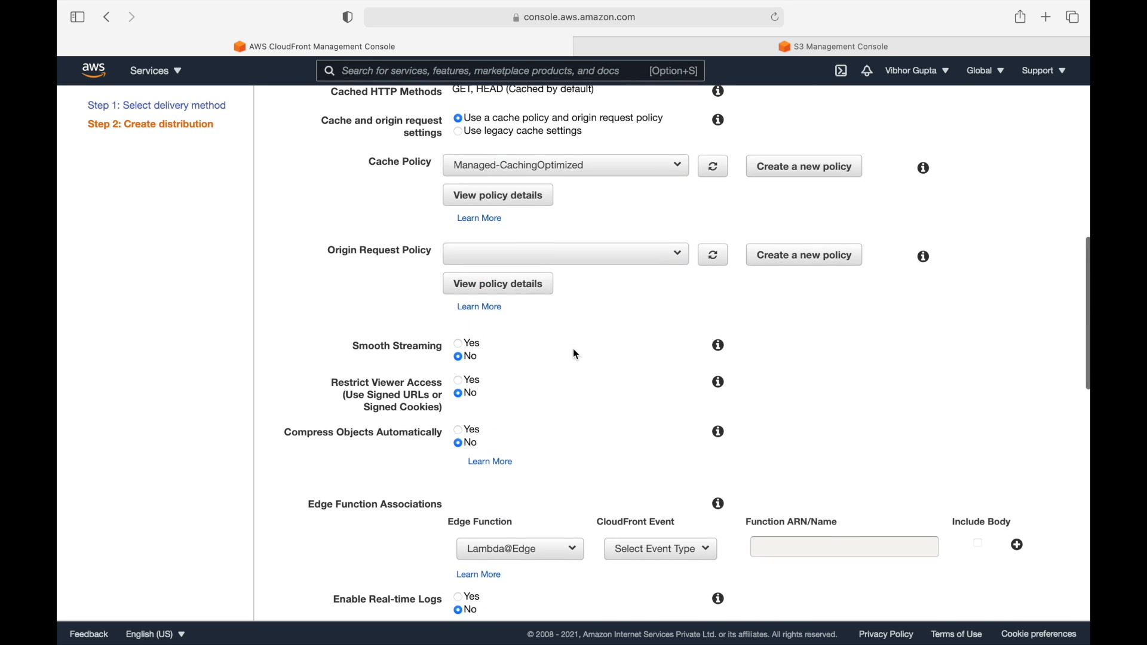
scroll(573, 349, down, 2)
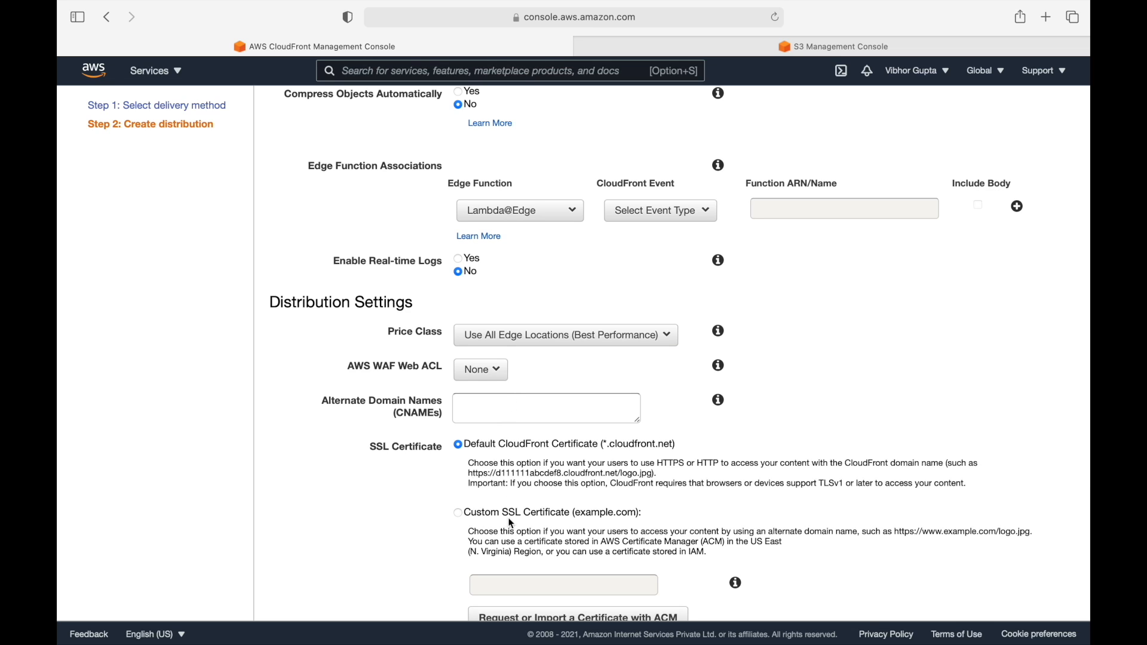
click(489, 410)
text(www)
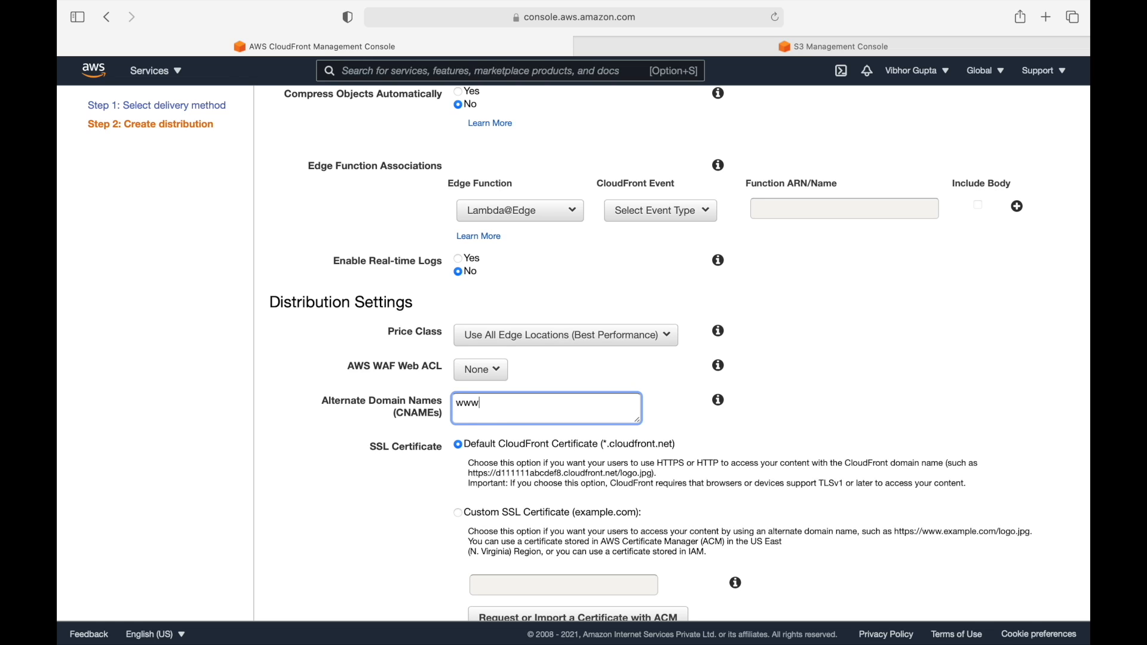
text(.vibhorgupta.net)
scroll(556, 344, down, 2)
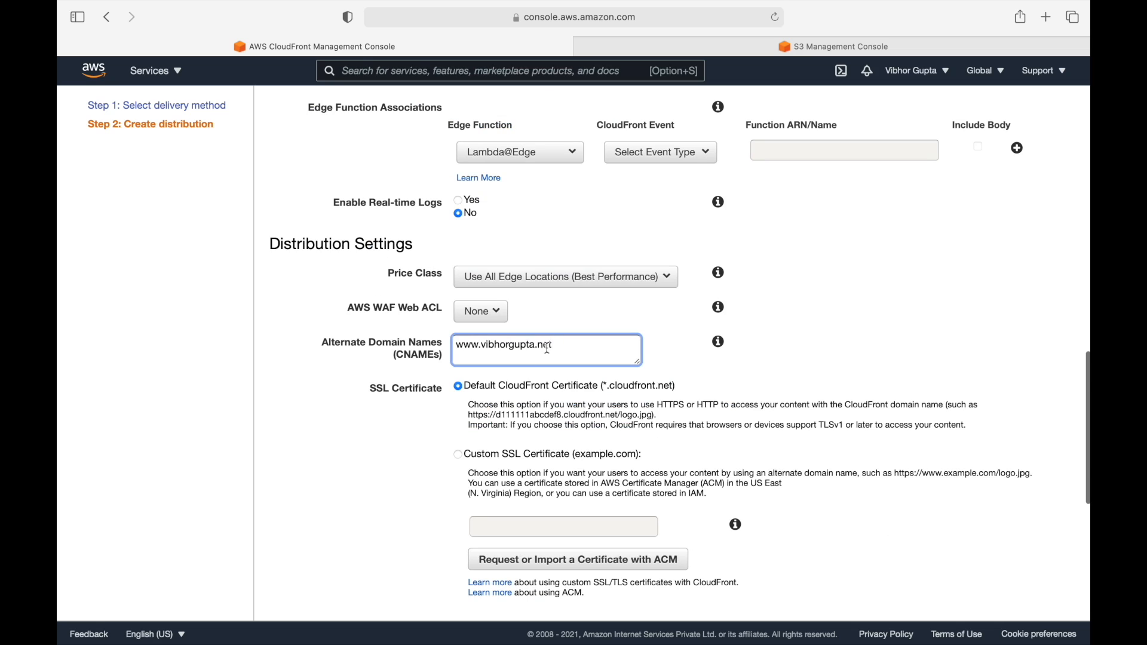
Choose a custom SSL certificate for the distribution and select the site's www certificate
click(460, 454)
scroll(464, 463, down, 3)
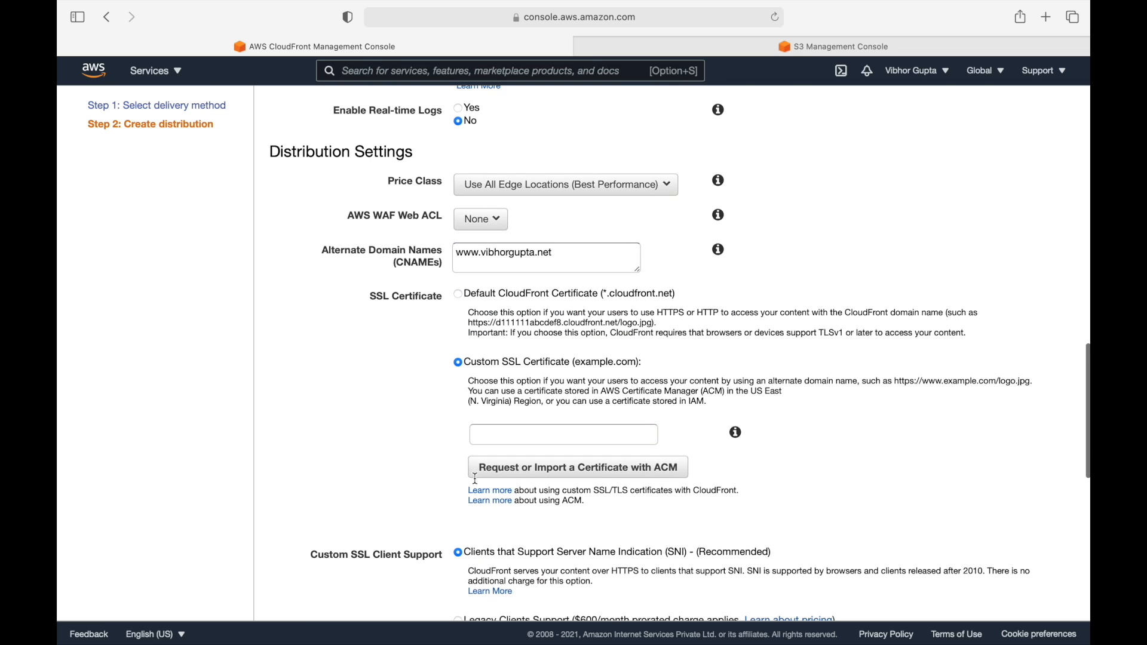
click(524, 435)
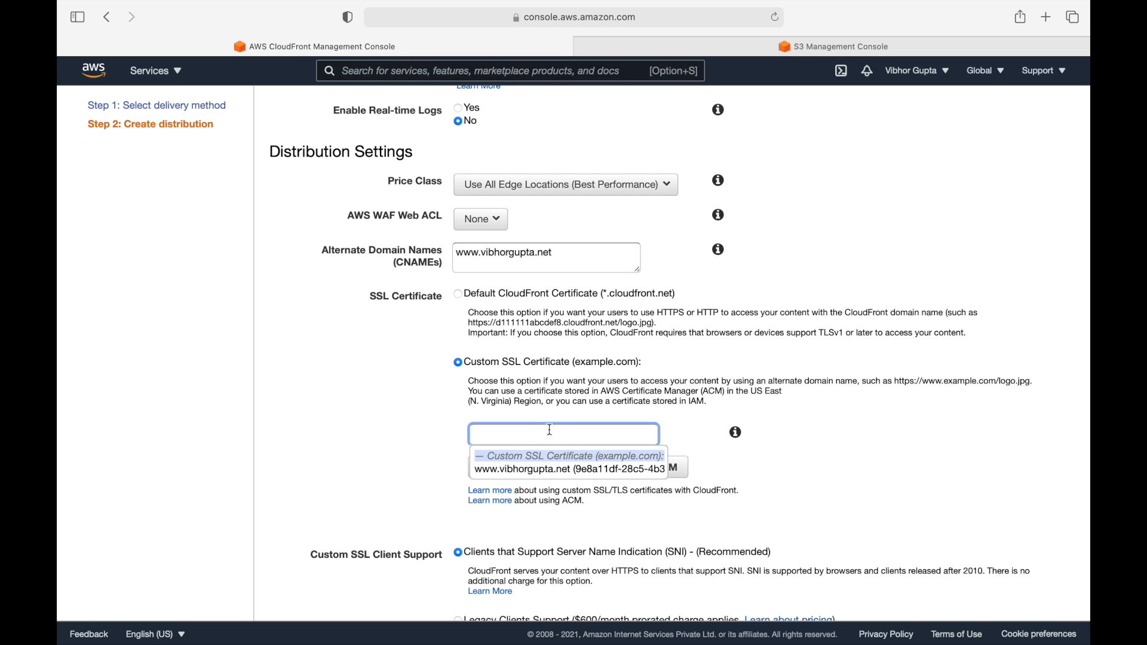
click(542, 471)
scroll(542, 472, down, 7)
scroll(540, 470, down, 4)
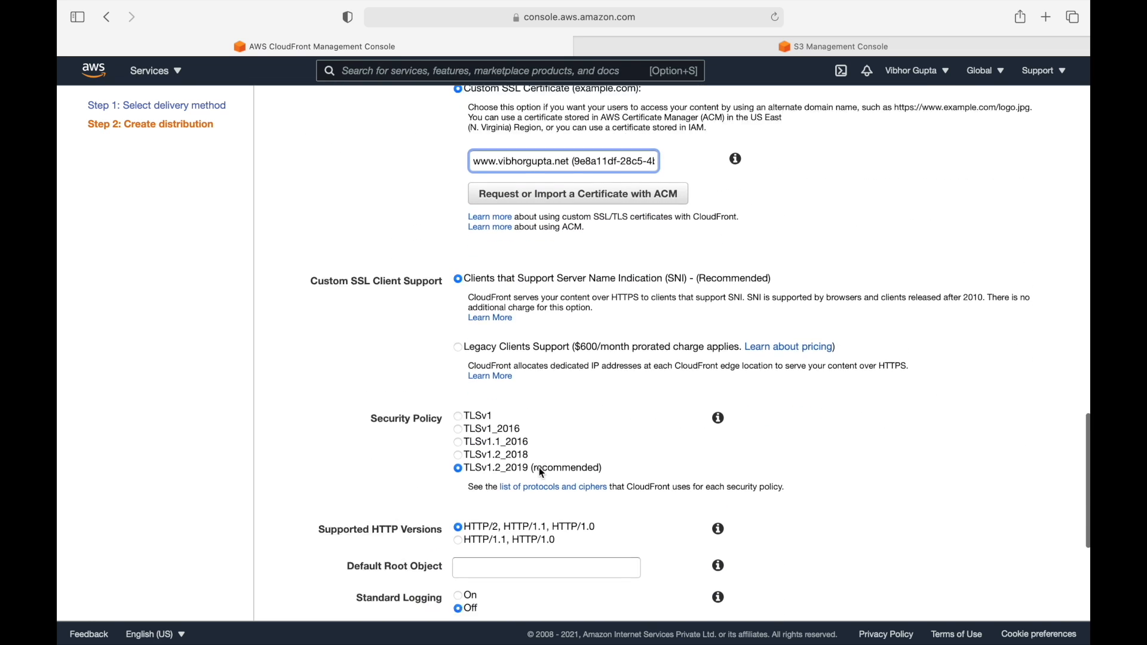
Set the default root object to index.html and create the distribution for the www domain
click(501, 495)
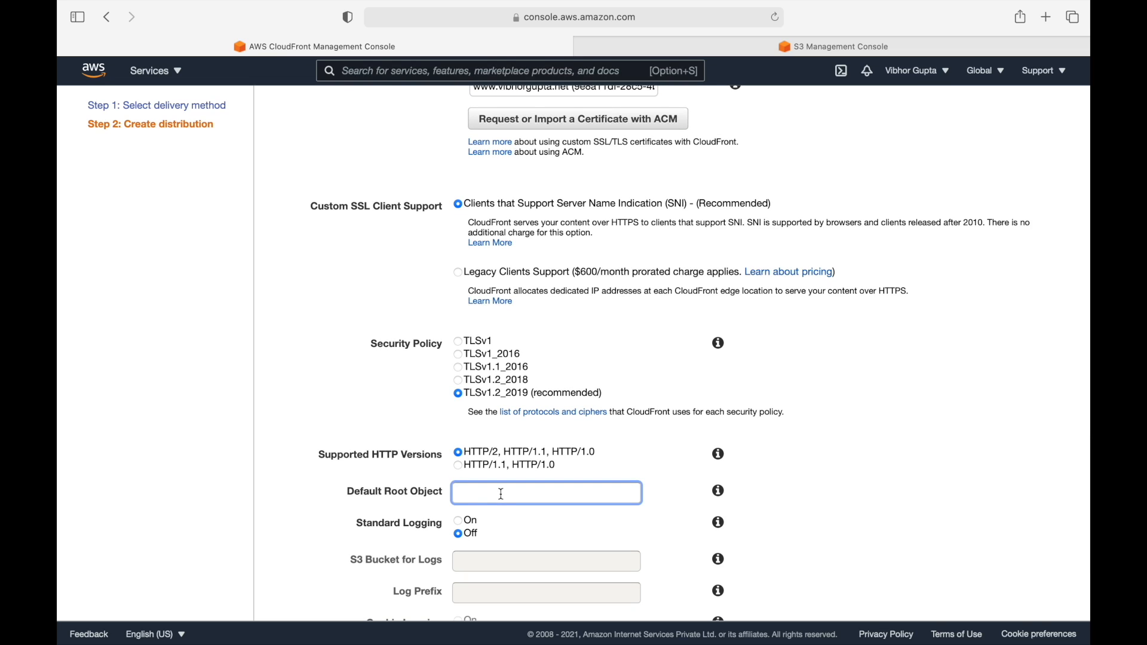
text(index.html)
scroll(510, 514, down, 5)
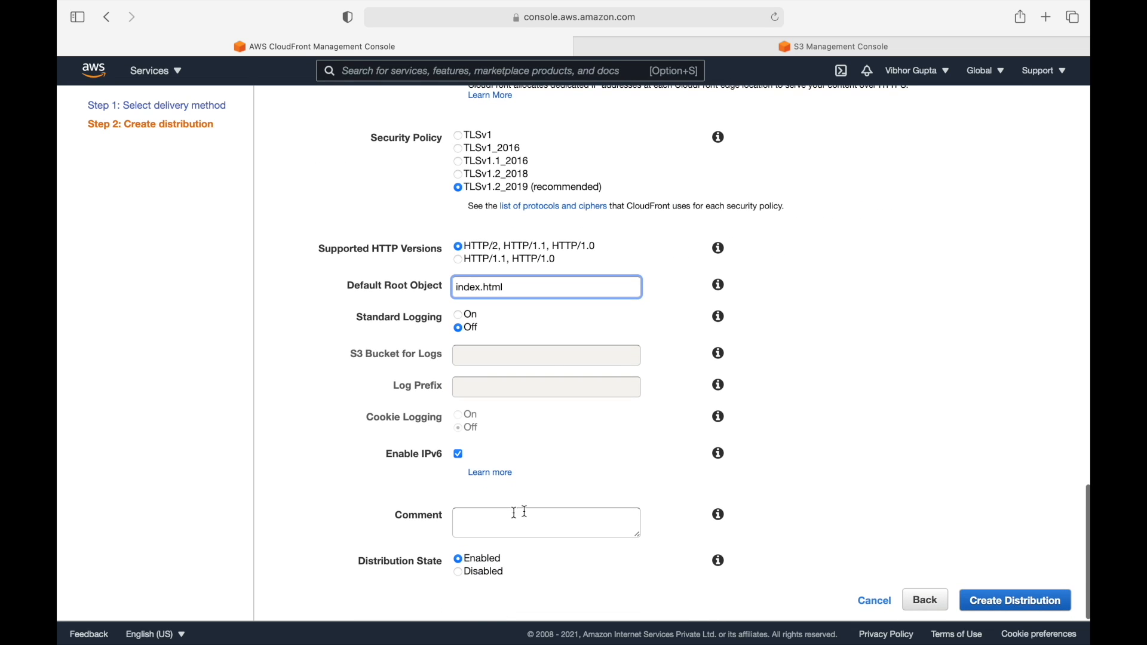
click(1003, 604)
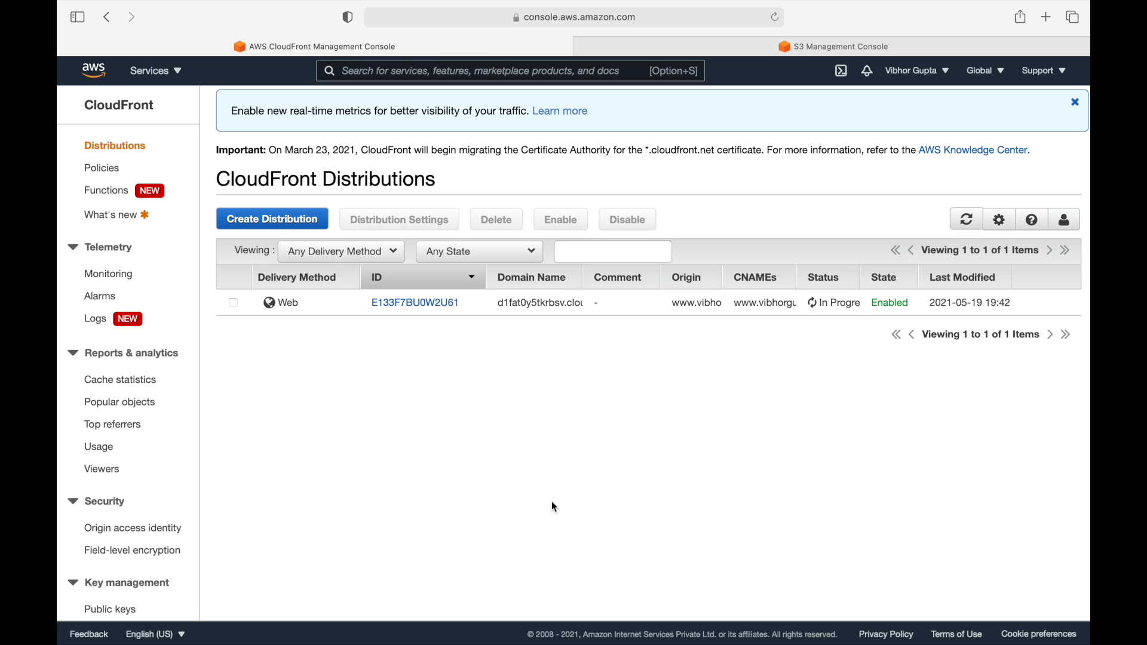
Start creating a second web distribution, and open the site's non-www redirect bucket in the S3 tab
click(283, 220)
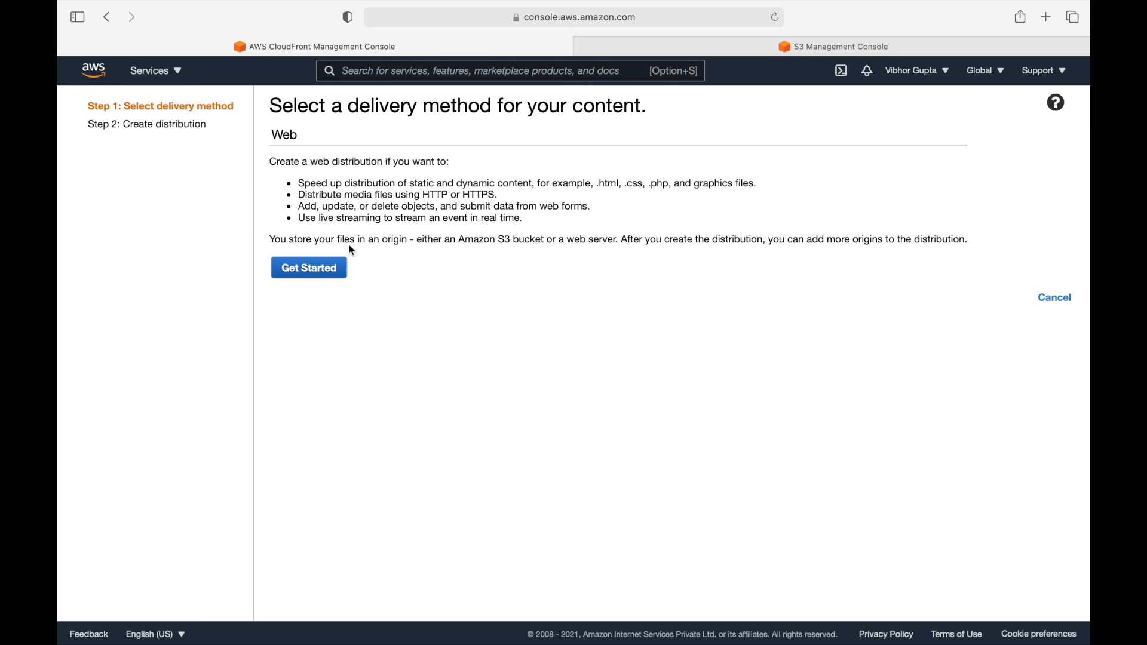
click(320, 270)
click(489, 162)
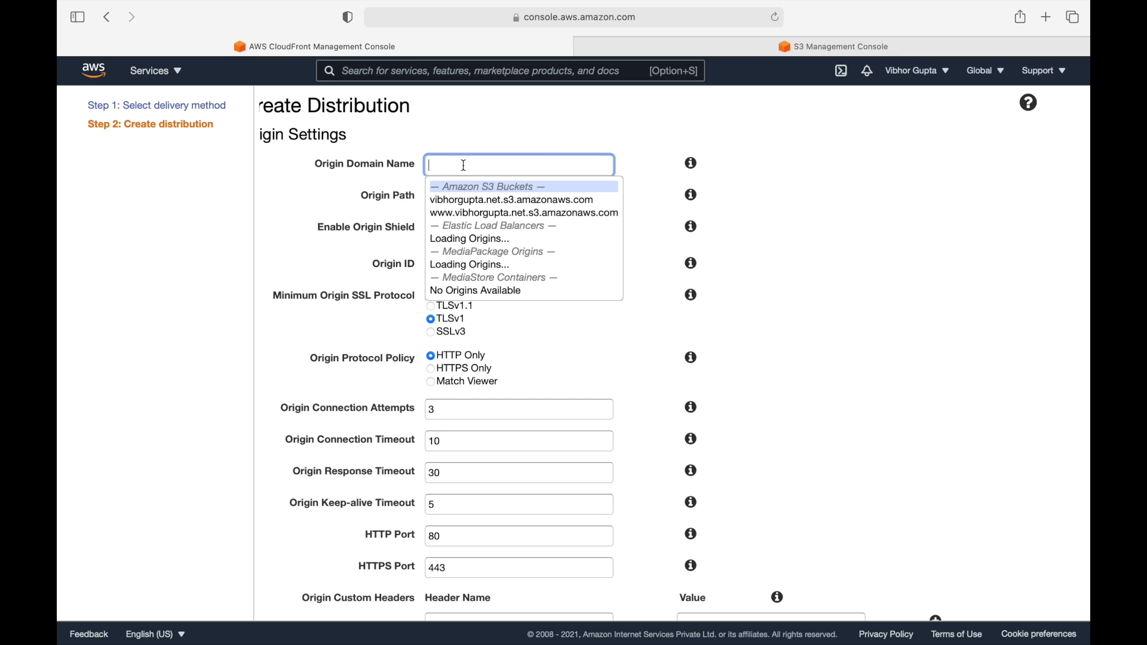
click(711, 46)
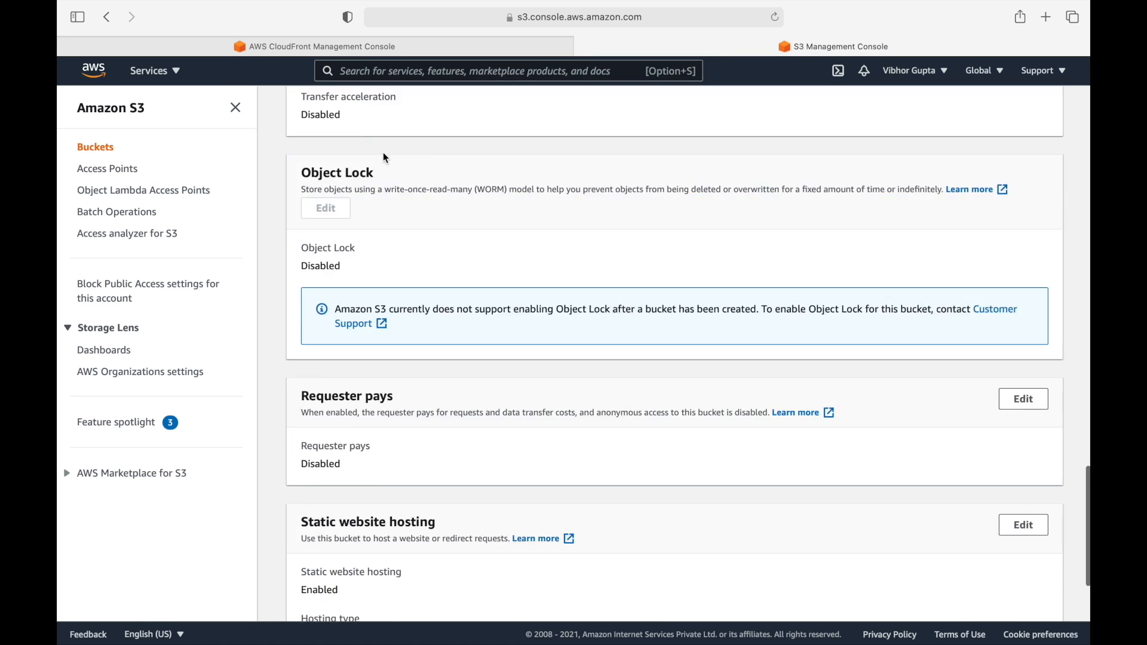
scroll(386, 157, up, 4)
click(93, 148)
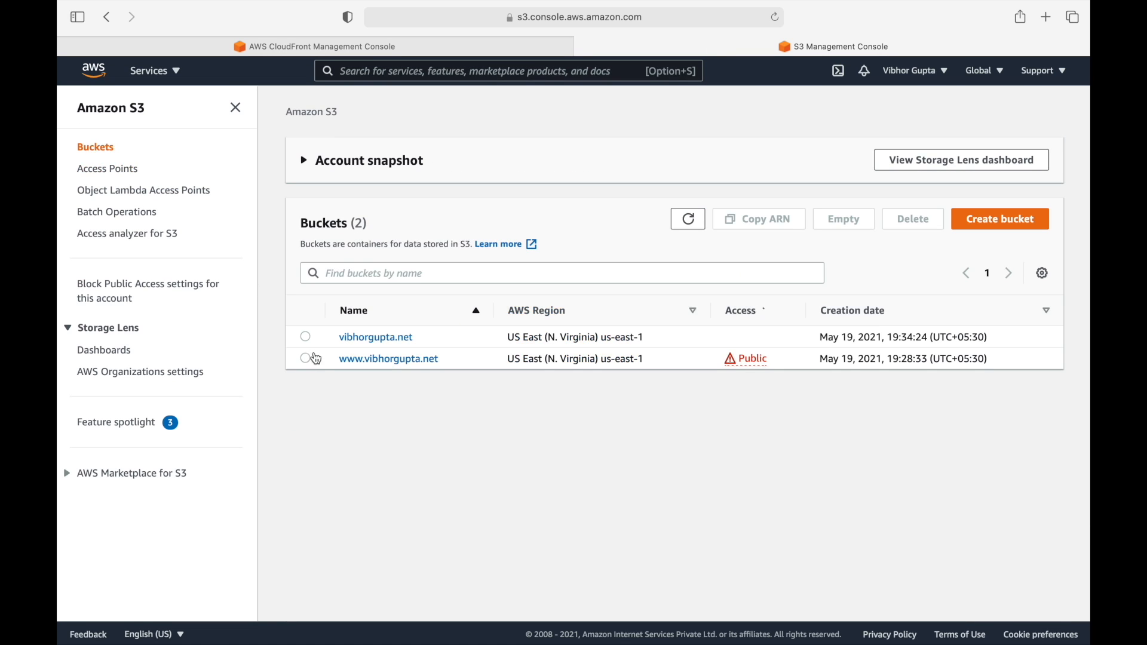
click(383, 338)
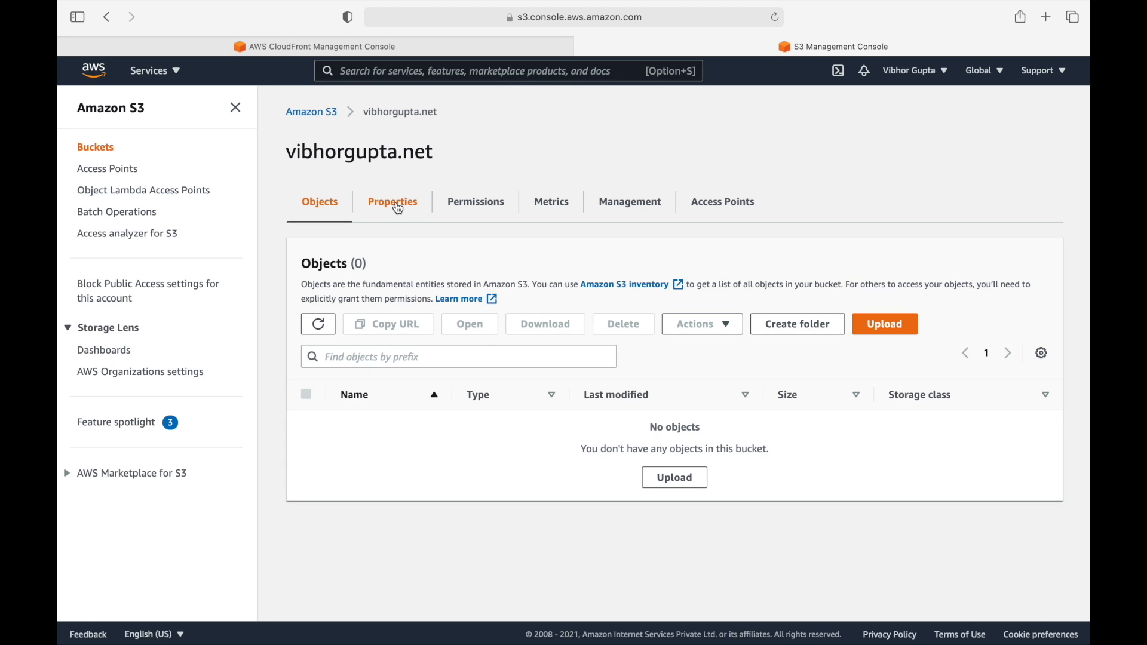
Copy the bucket website endpoint from the redirect bucket's static website hosting properties
click(394, 203)
scroll(420, 404, down, 15)
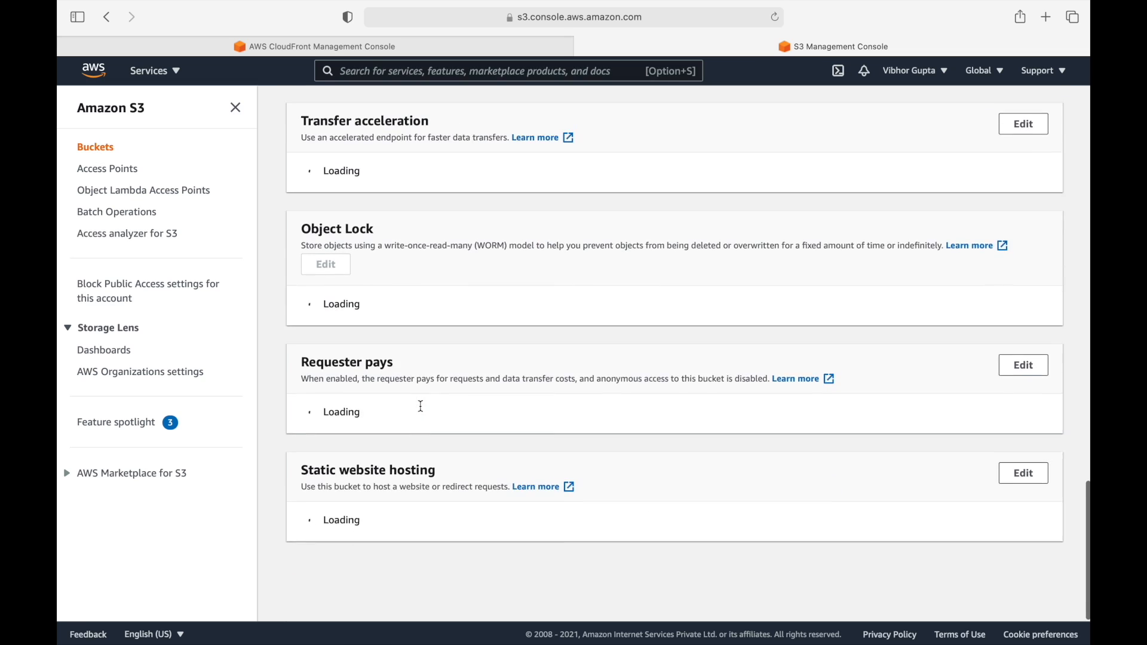
scroll(597, 534, down, 5)
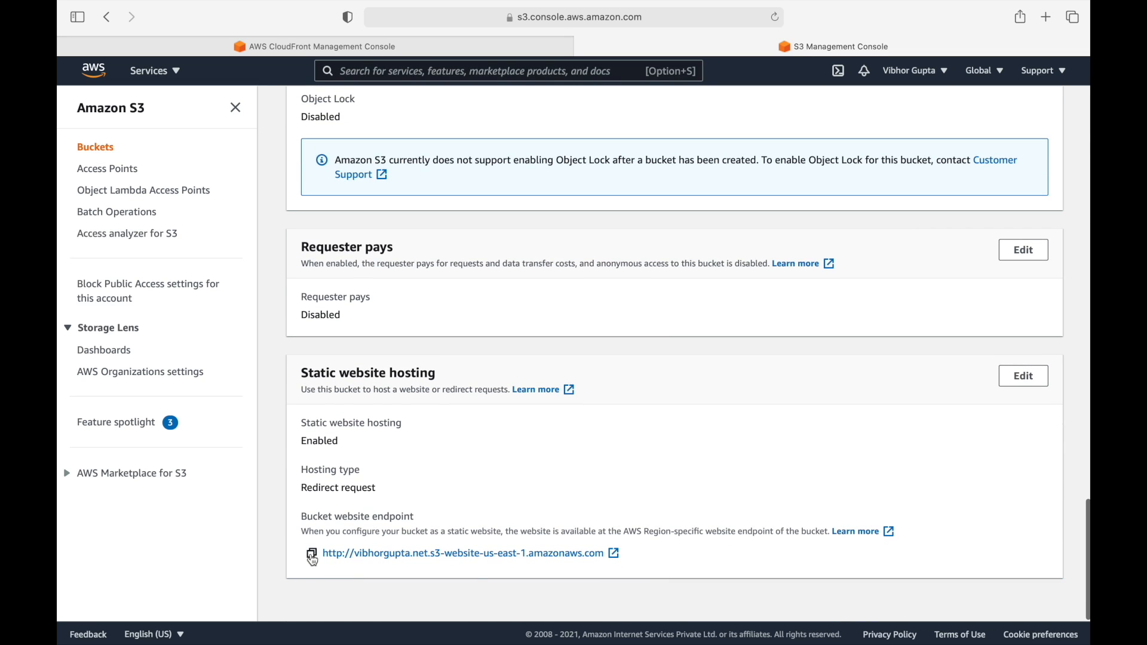
click(311, 553)
Paste the redirect bucket's endpoint as the second distribution's origin domain name, and set the viewer protocol policy to Redirect HTTP to HTTPS
click(275, 48)
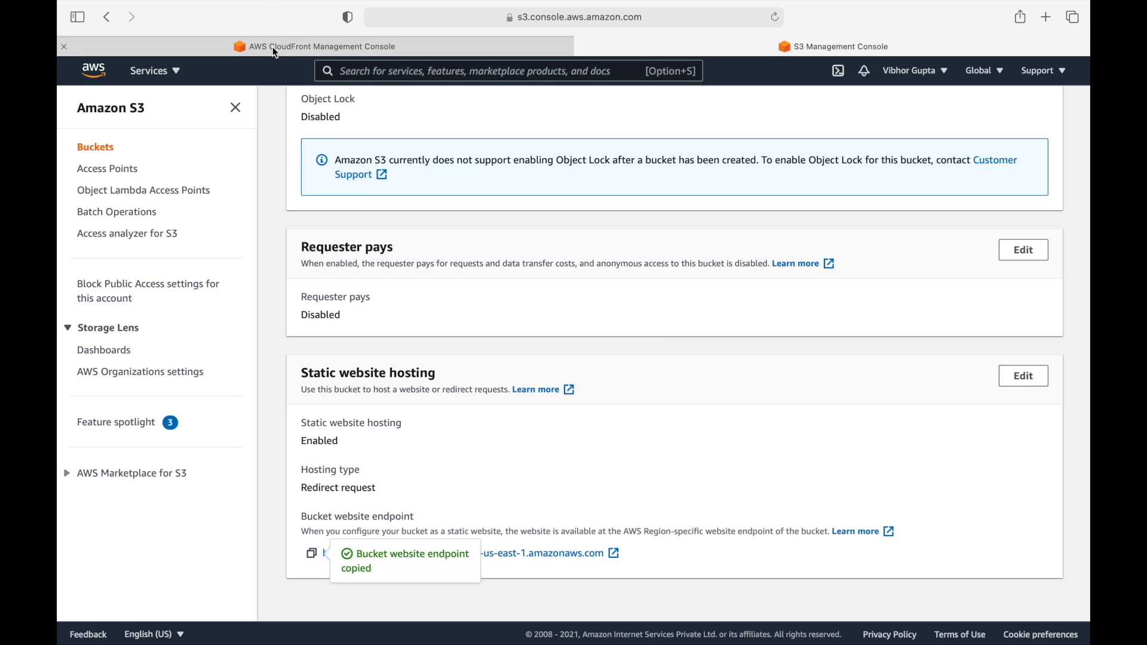
key(super+v)
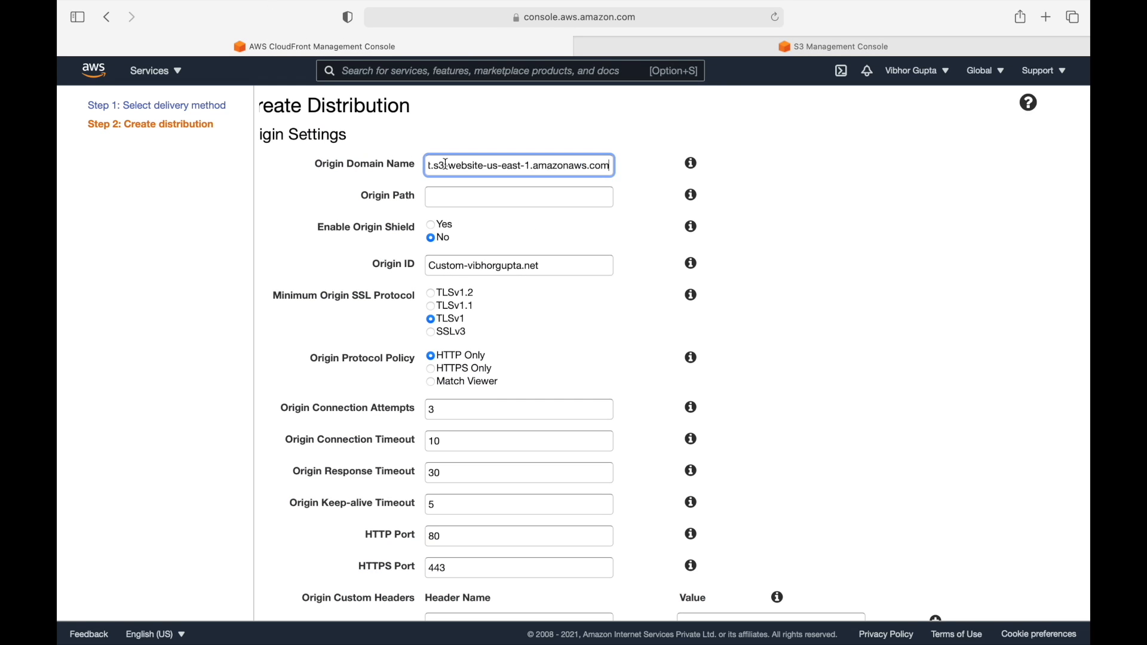
drag(532, 167, 394, 160)
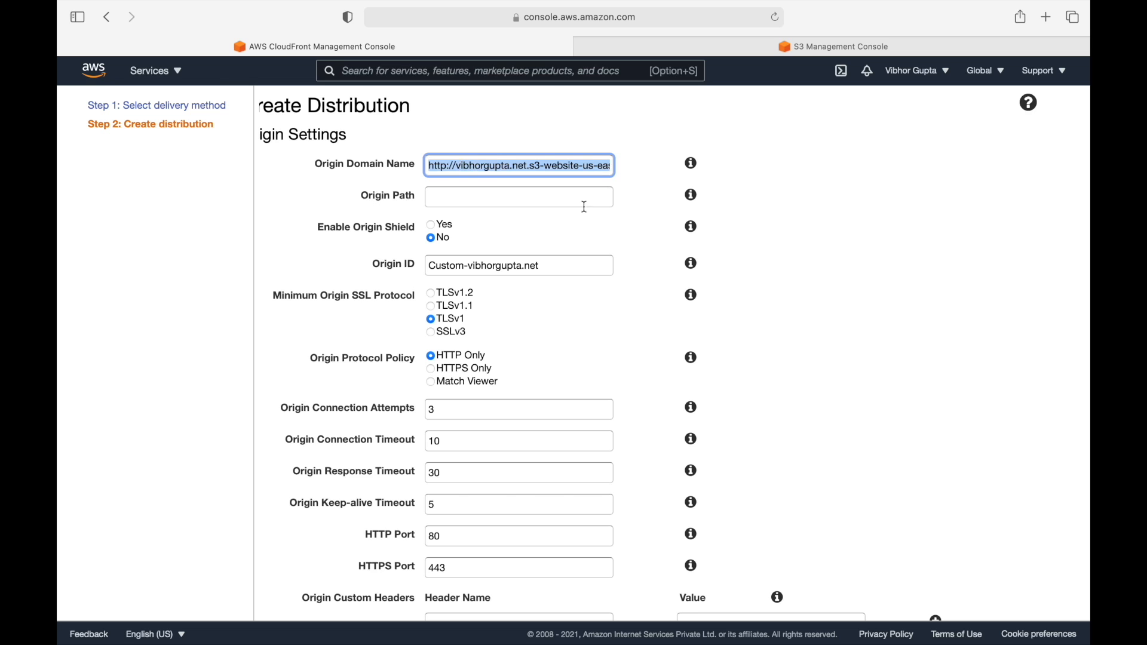
key(BackSpace)
scroll(611, 218, down, 5)
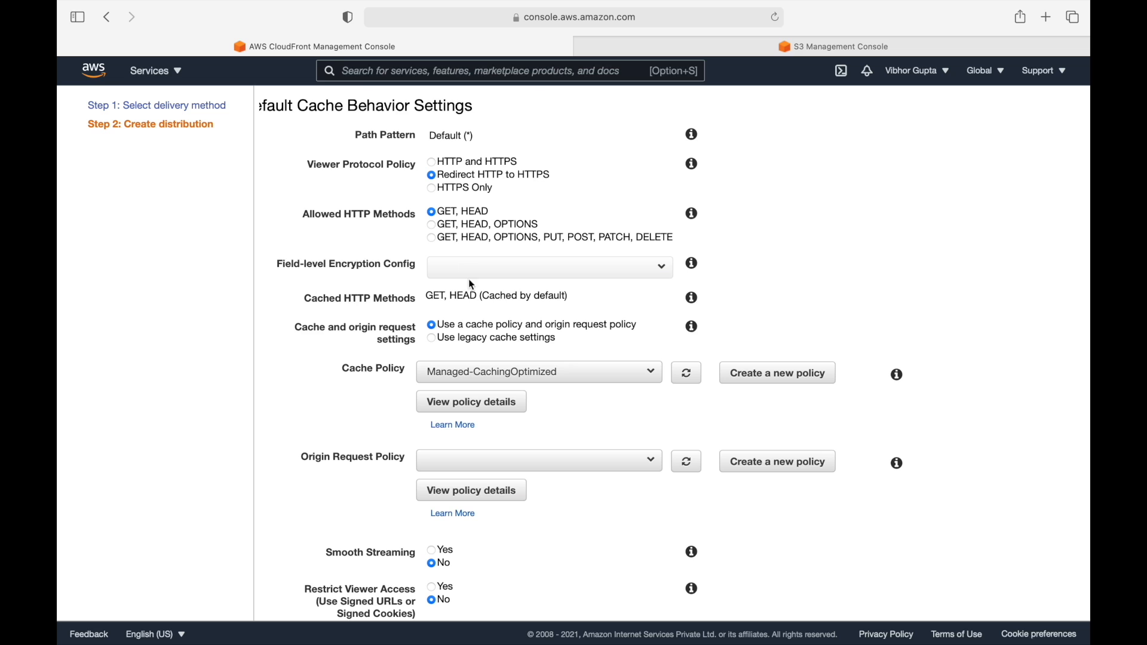
scroll(477, 325, down, 3)
scroll(476, 324, down, 3)
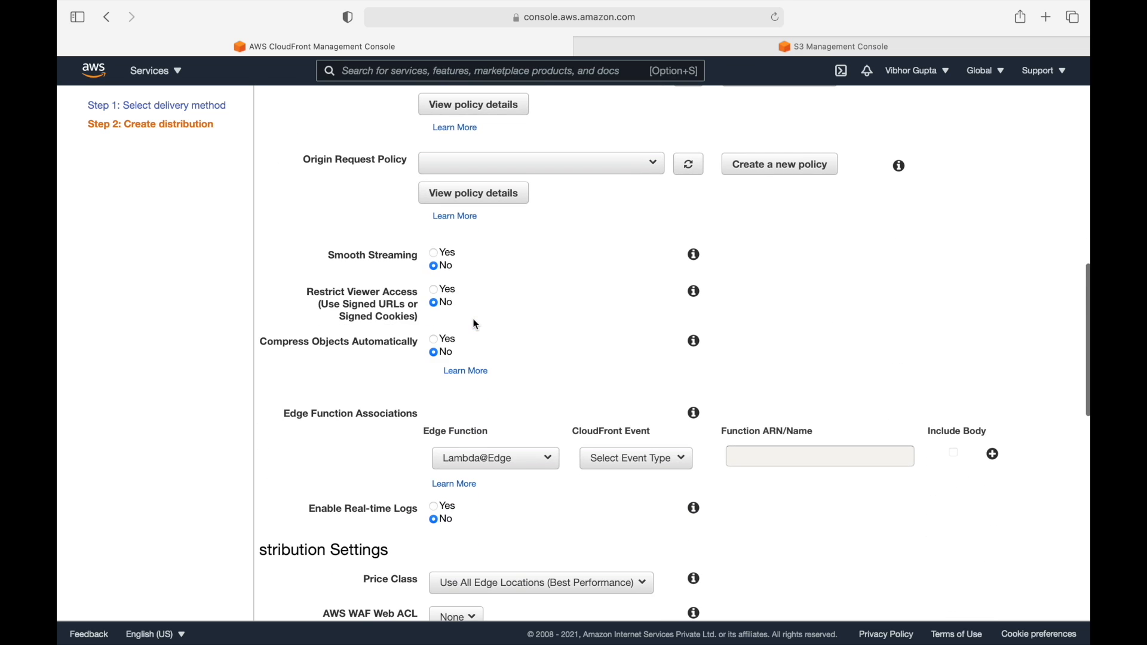
scroll(476, 324, down, 6)
click(464, 344)
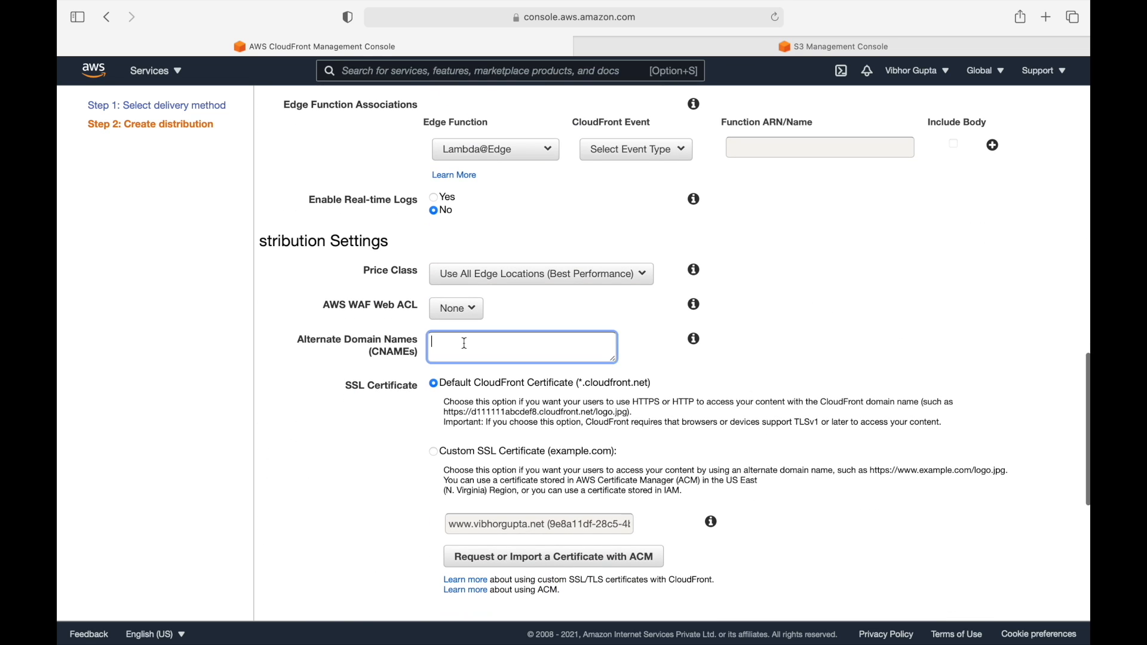
text(vibhorguot)
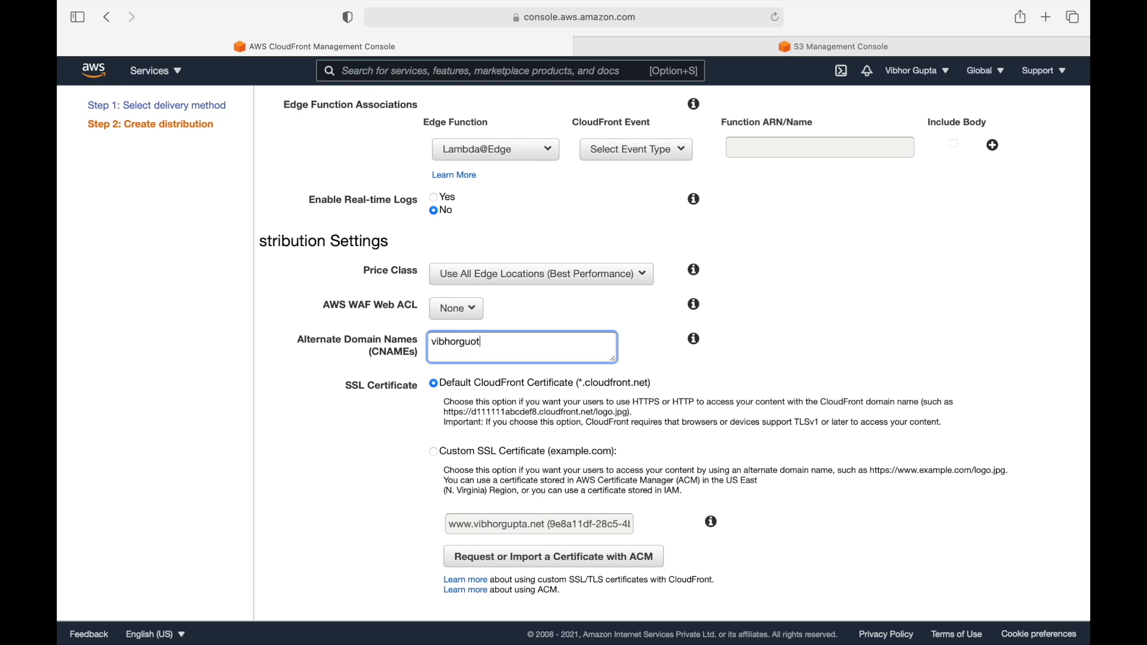
key(BackSpace)
key(BackSpace)
text(pta)
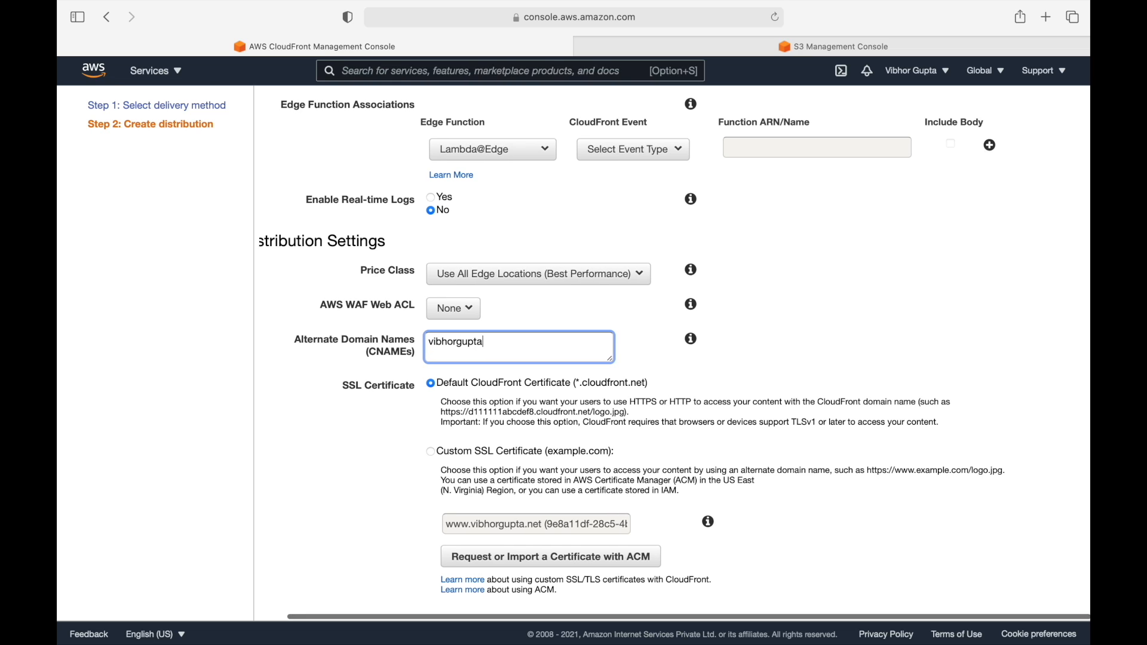
text(.net)
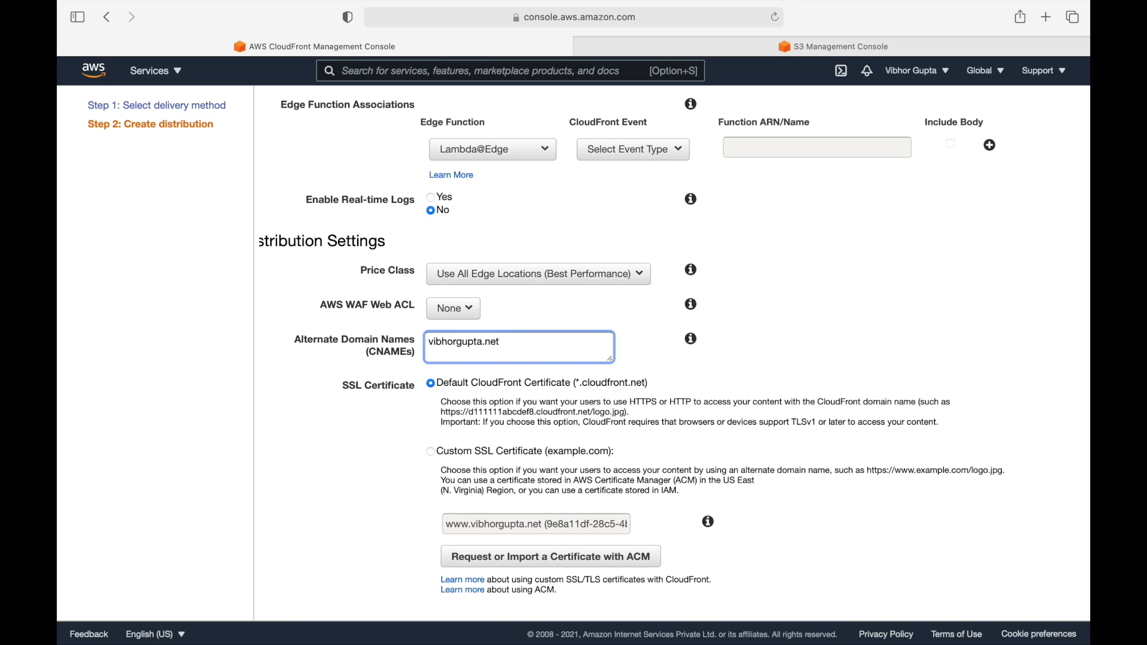
scroll(675, 357, down, 2)
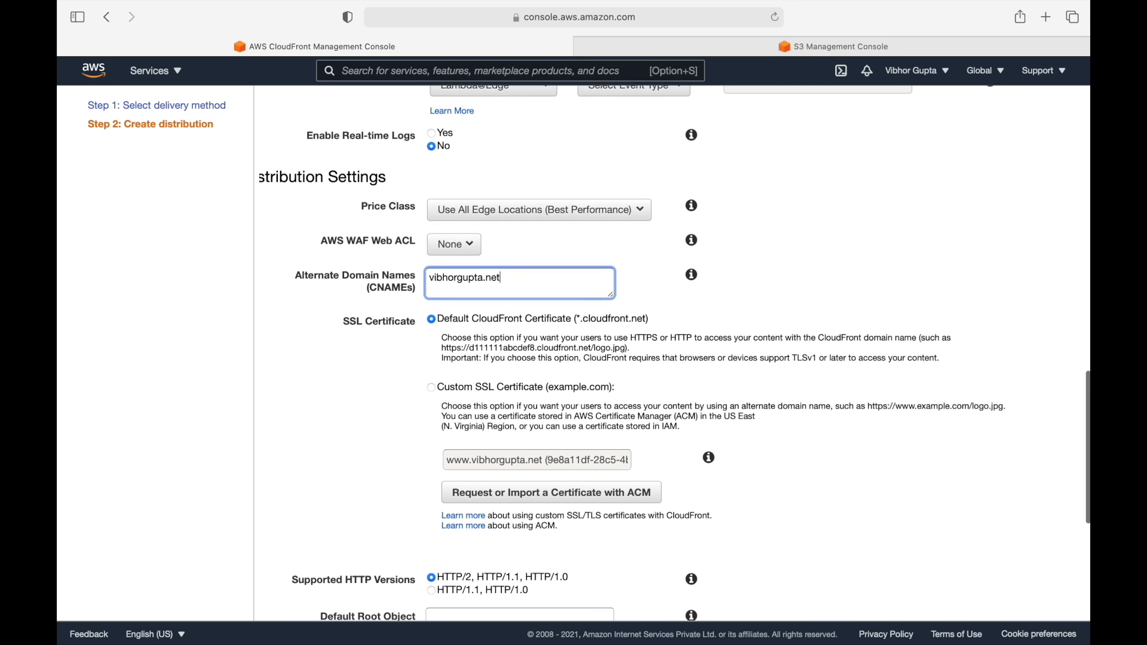
Use the site's existing www certificate as the custom SSL certificate, and create the second distribution with no default root object
click(432, 387)
scroll(518, 469, down, 10)
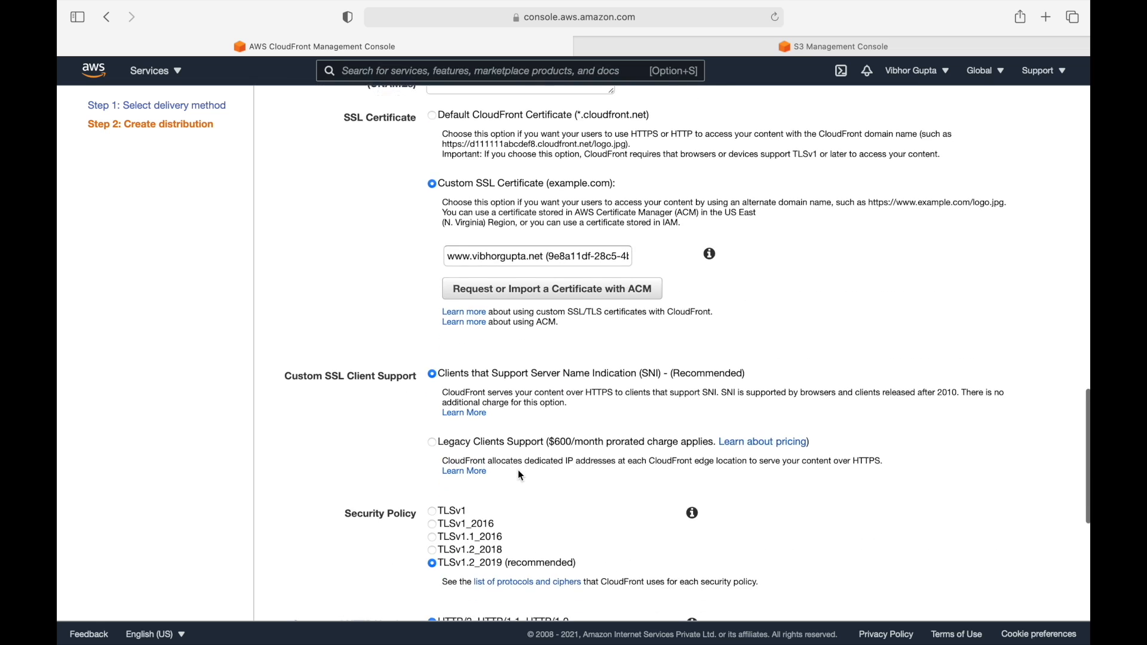
scroll(518, 469, down, 5)
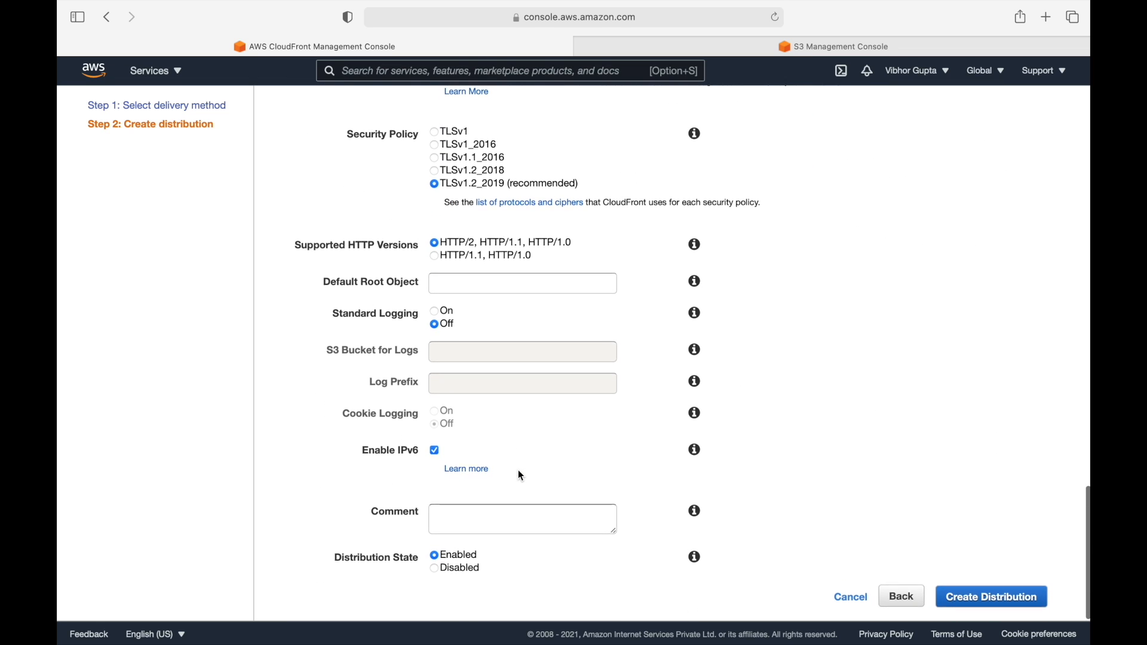
click(982, 606)
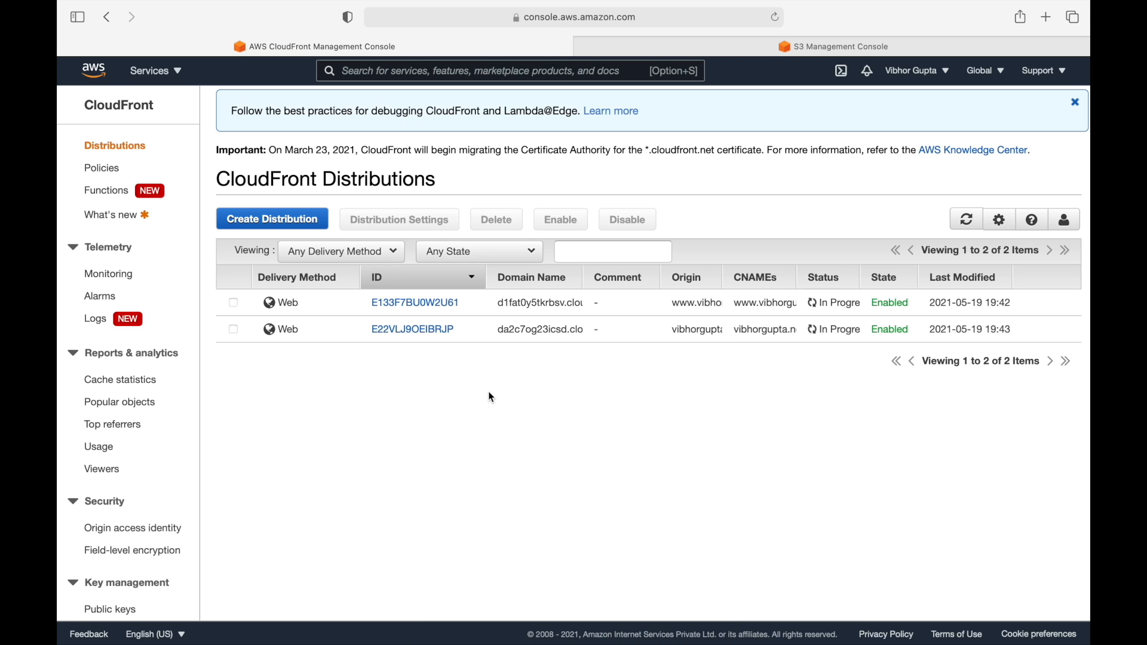
Open the www distribution's invalidations, draft an invalidation for object path /*, and cancel it
click(423, 306)
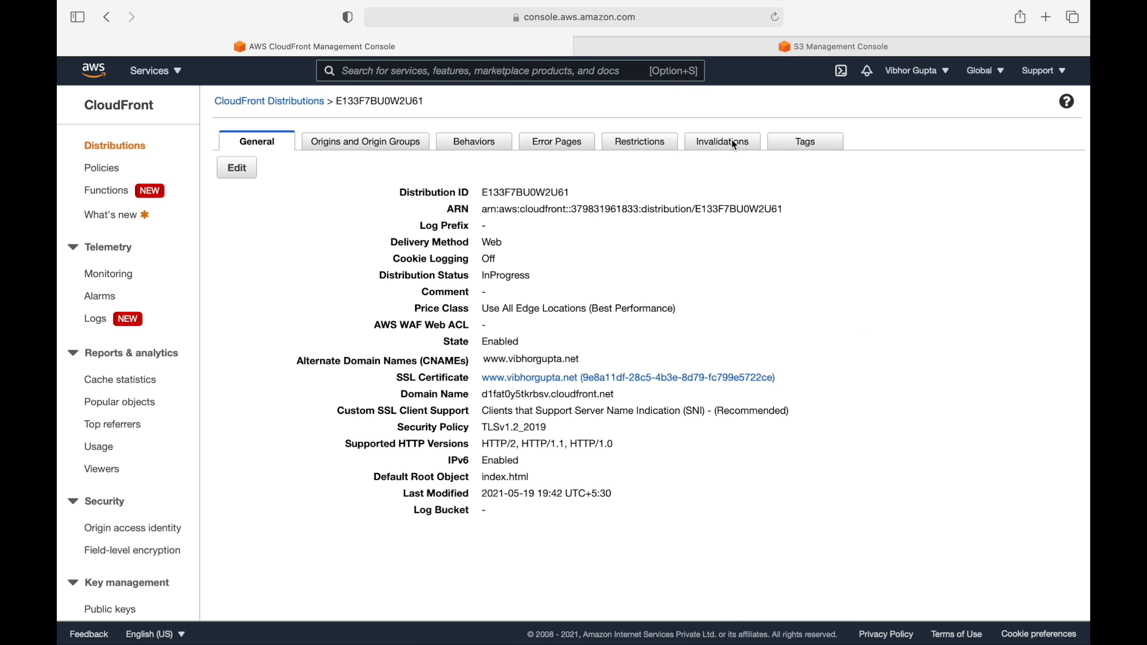
click(736, 147)
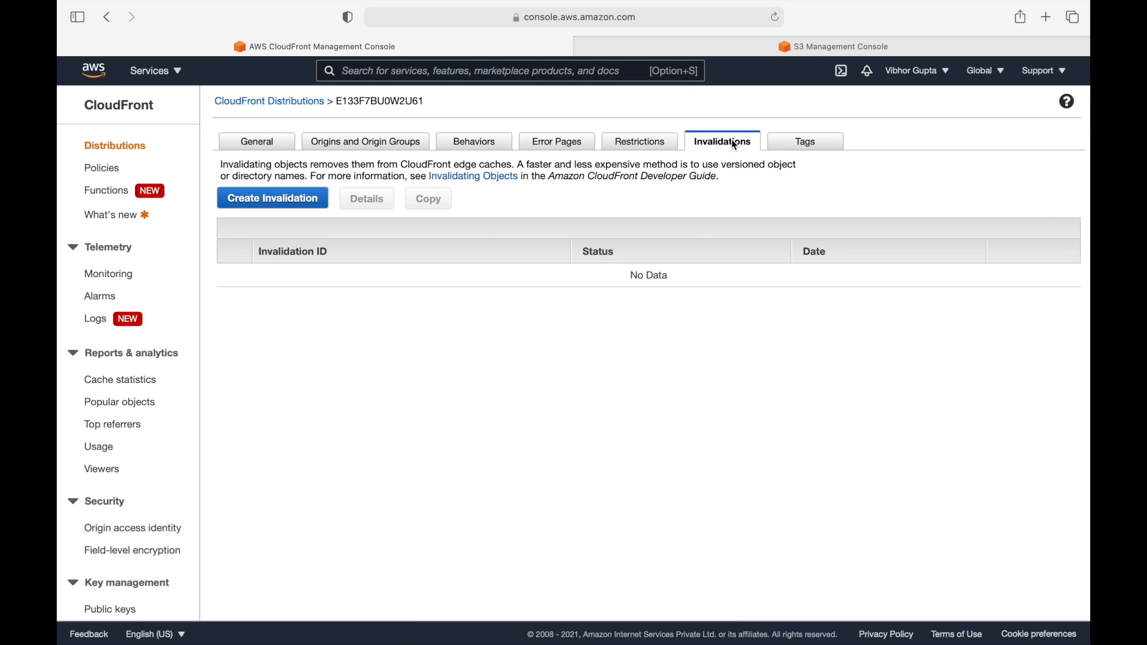
click(295, 198)
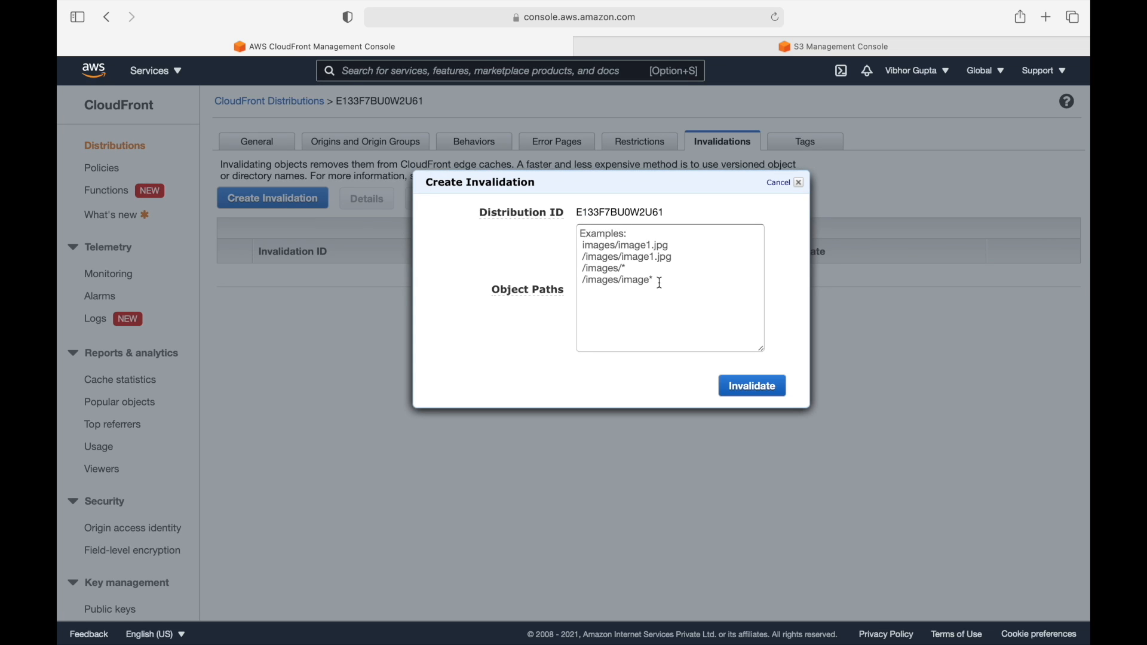
click(603, 299)
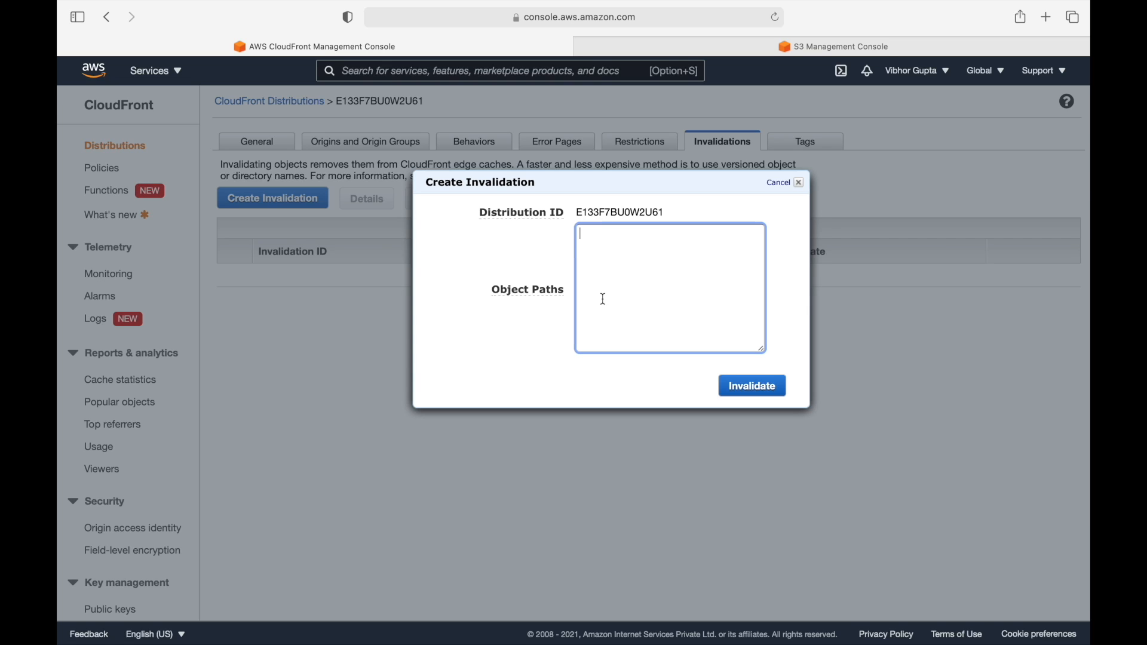
text(/*)
click(799, 183)
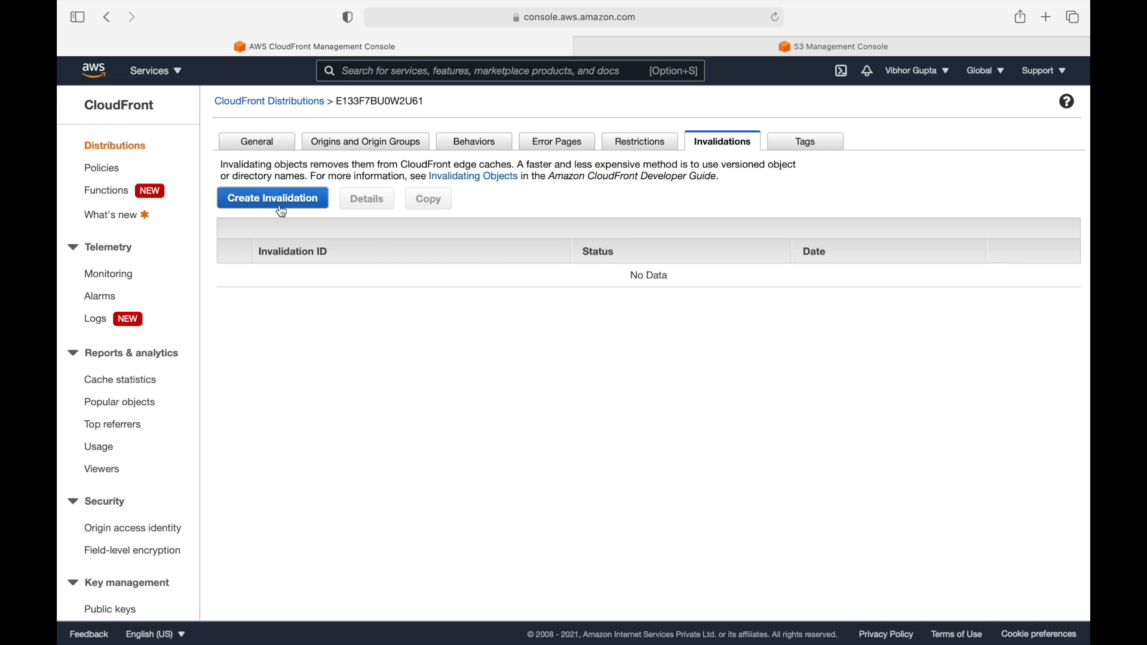
Open the www distribution's general details, and load its CloudFront domain name in a new browser tab
click(281, 103)
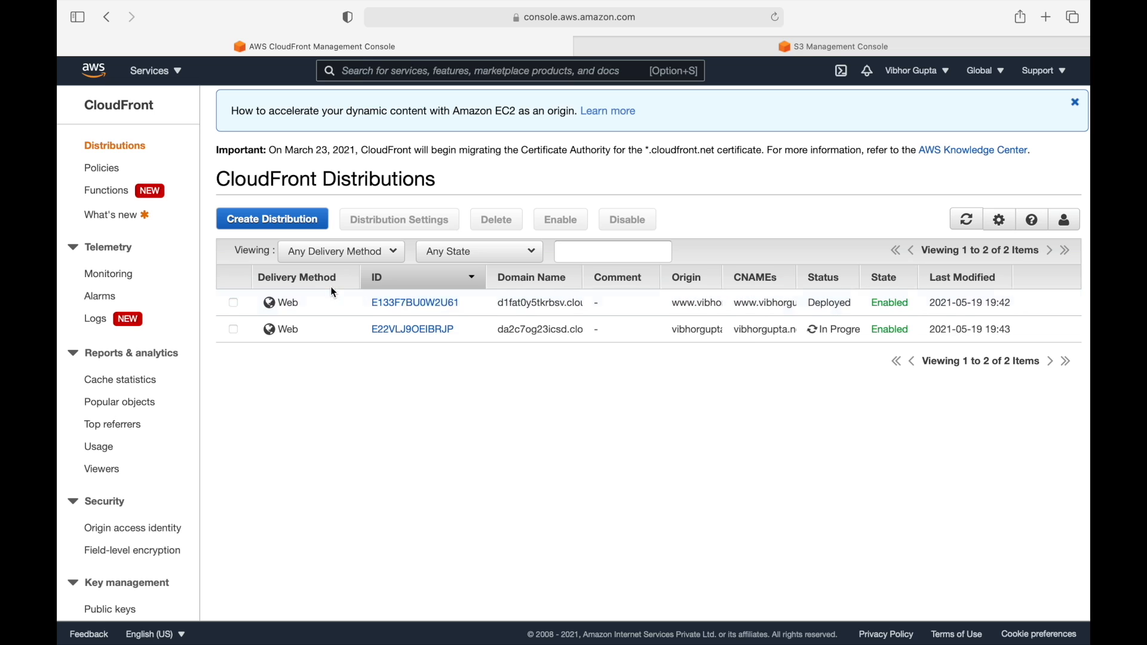
click(420, 305)
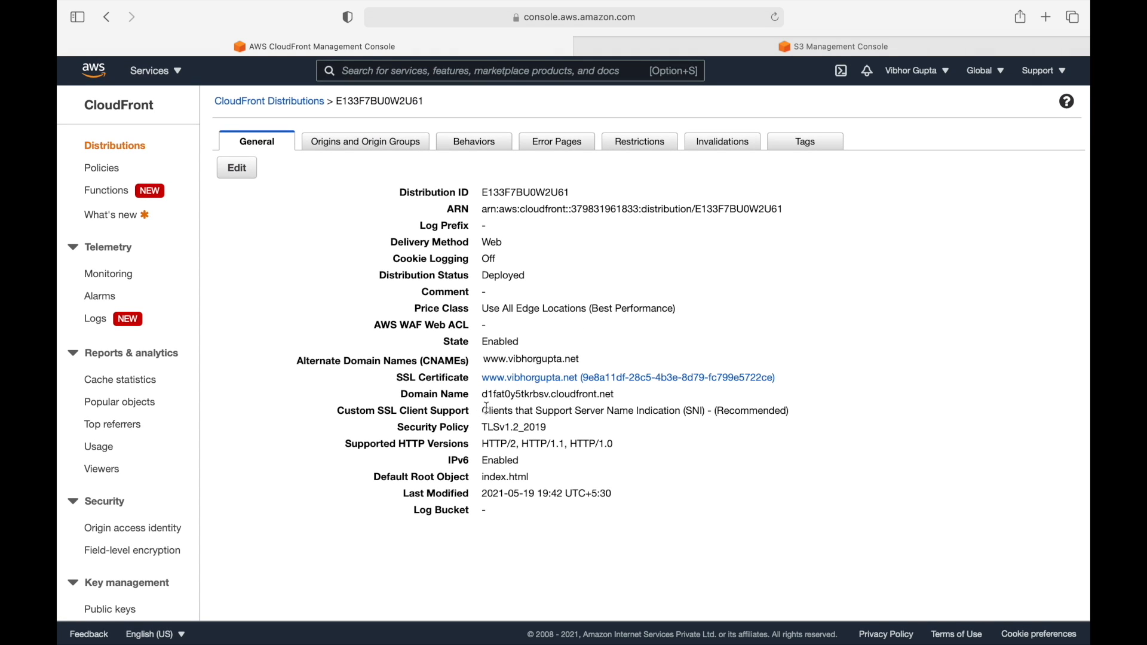
drag(485, 399, 615, 393)
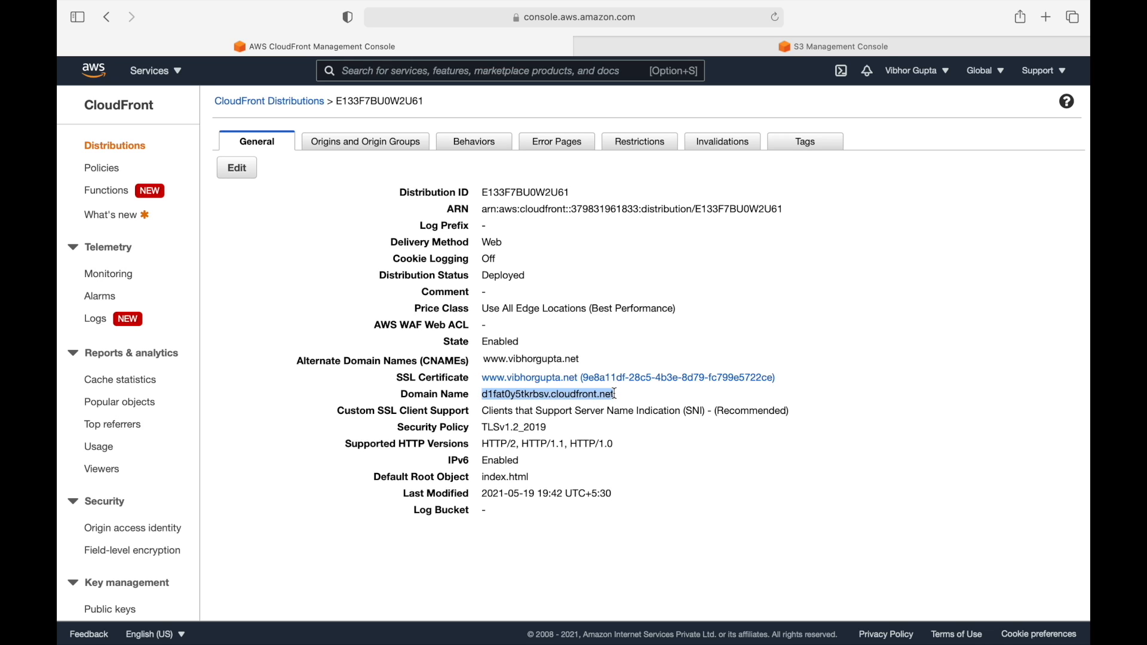
click(1050, 20)
key(super+v)
key(Return)
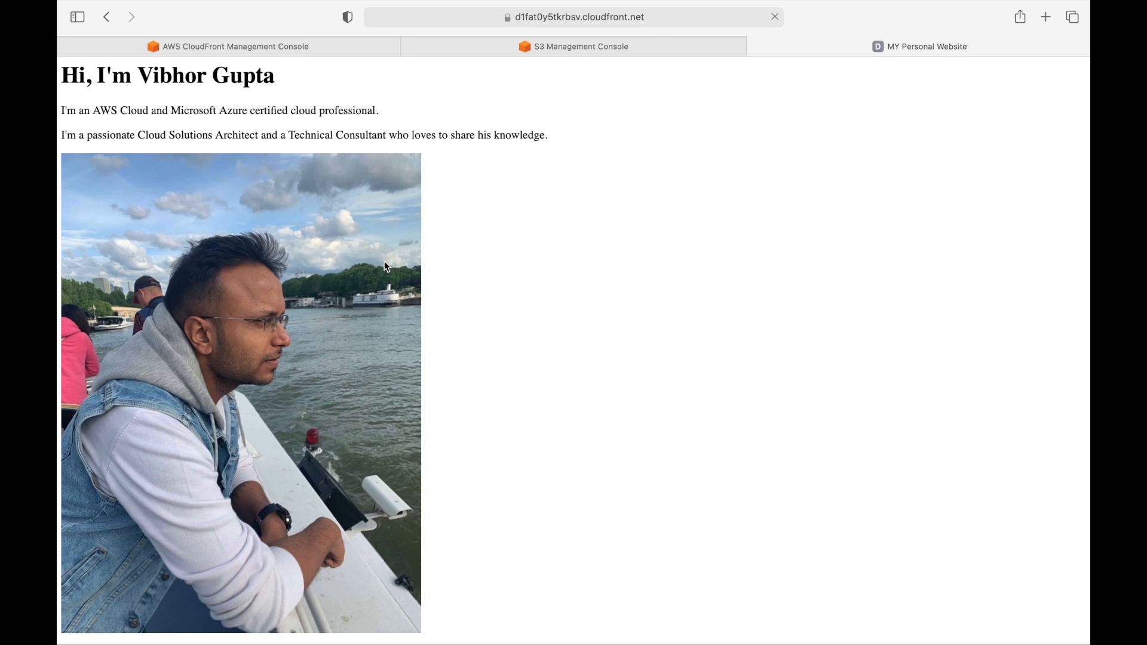
Reload the site at the www distribution's CloudFront domain several times to check that it loads over HTTPS
click(657, 15)
key(Return)
click(658, 16)
key(Return)
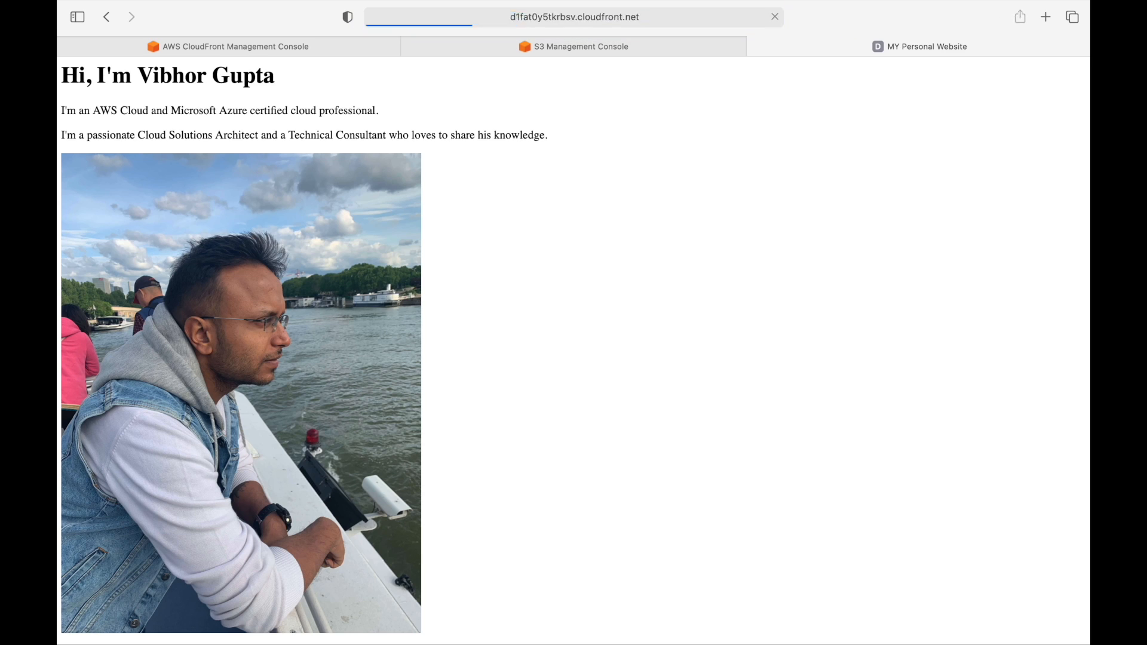
click(658, 17)
key(Return)
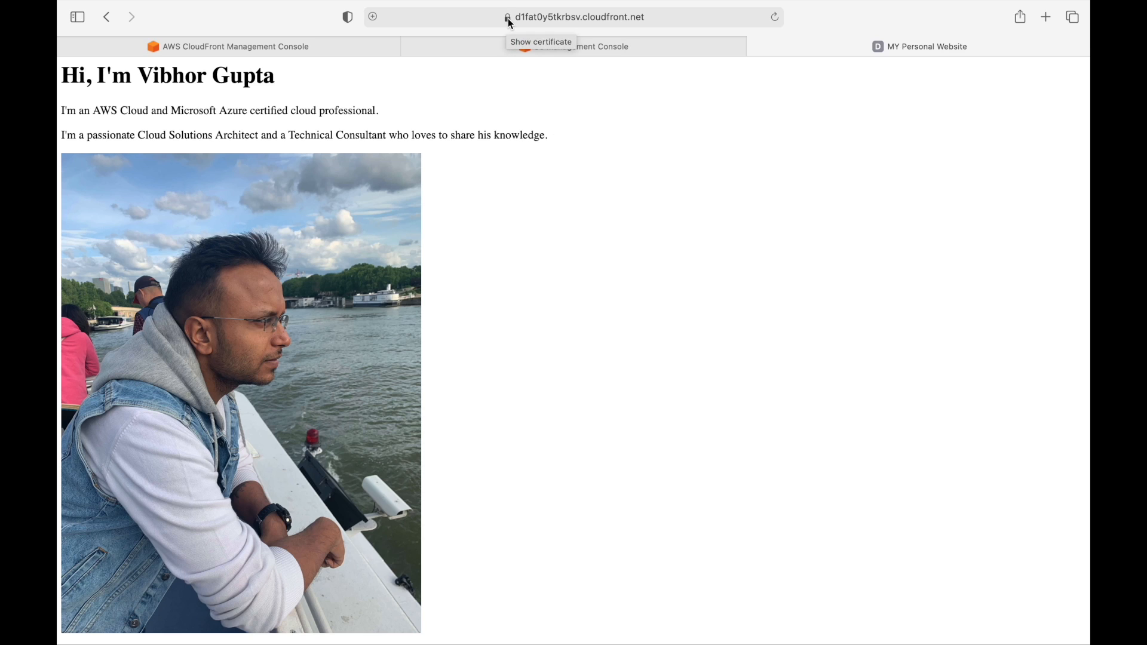
Switch to Route 53 and open the records of the site domain's hosted zone
mouse_move(365, 53)
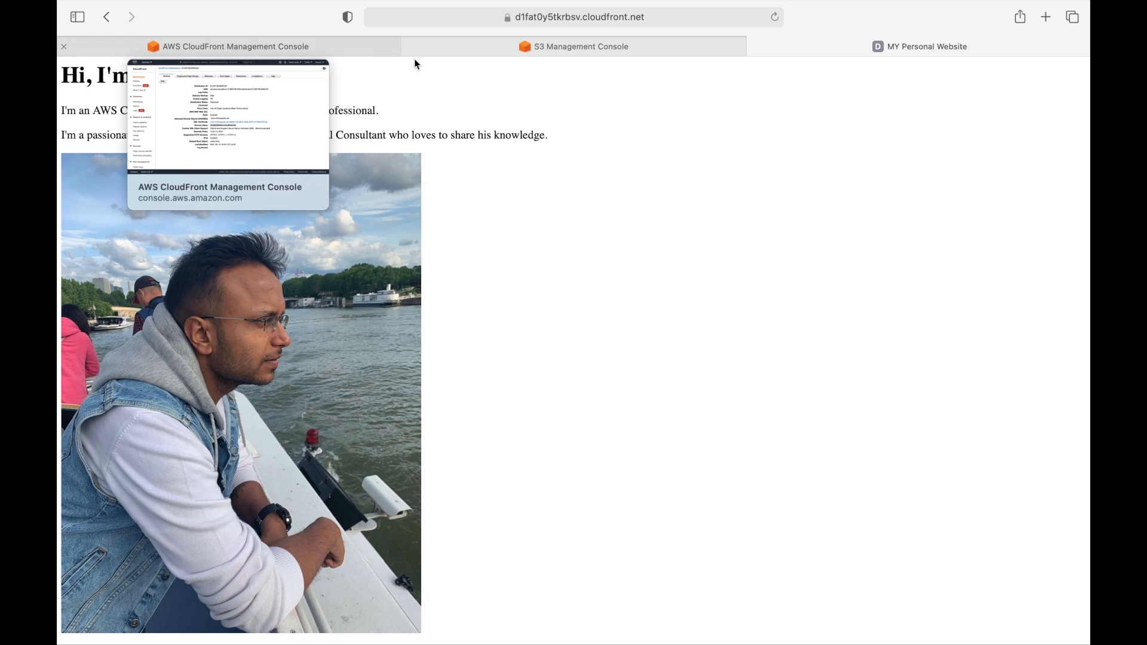
mouse_move(493, 52)
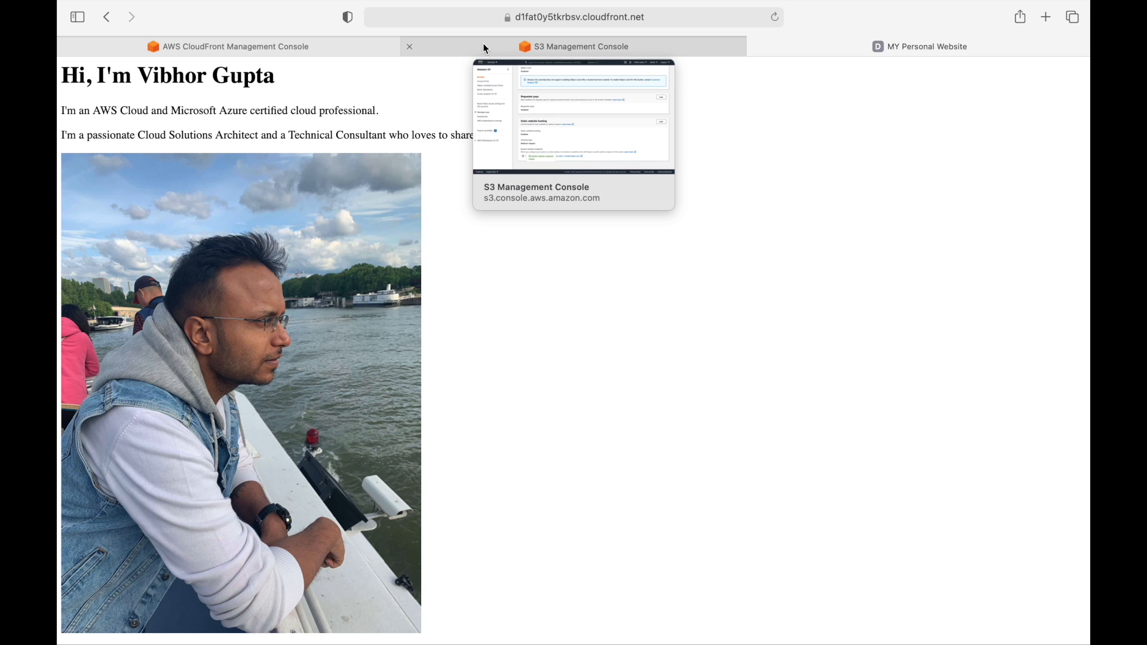
click(486, 47)
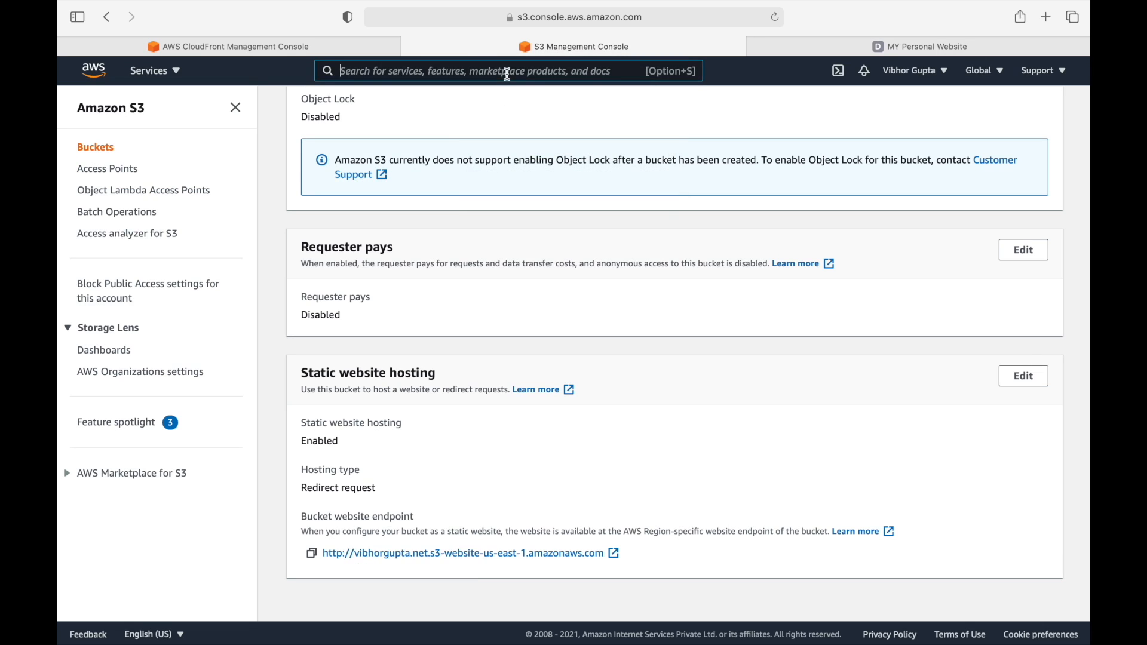
click(507, 74)
text(route53)
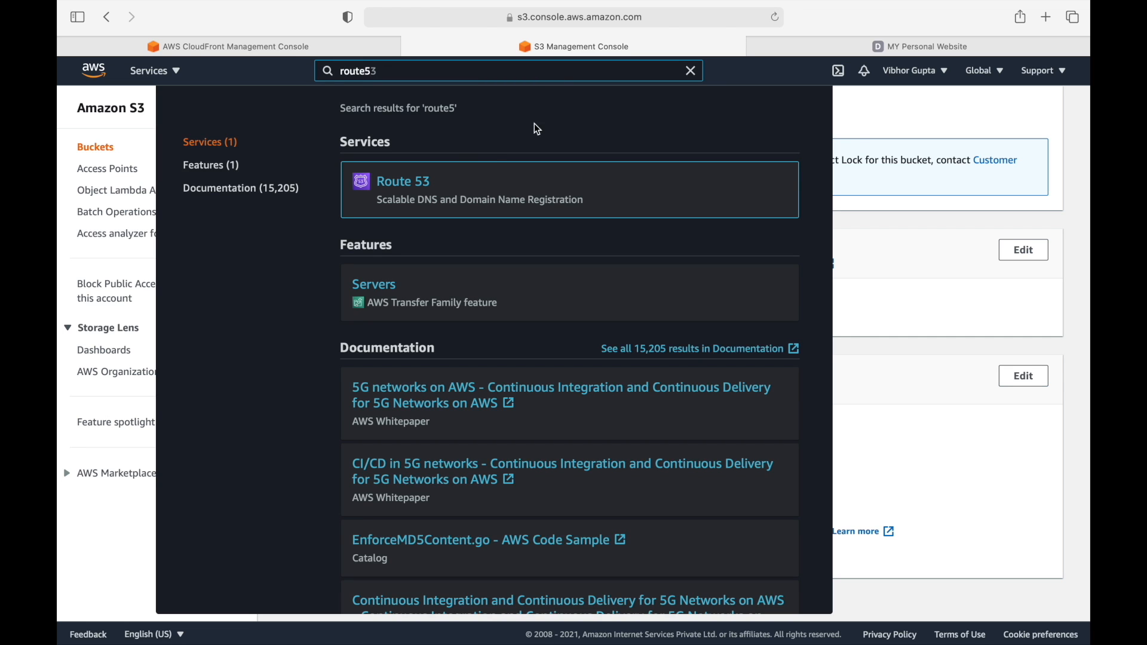
click(426, 184)
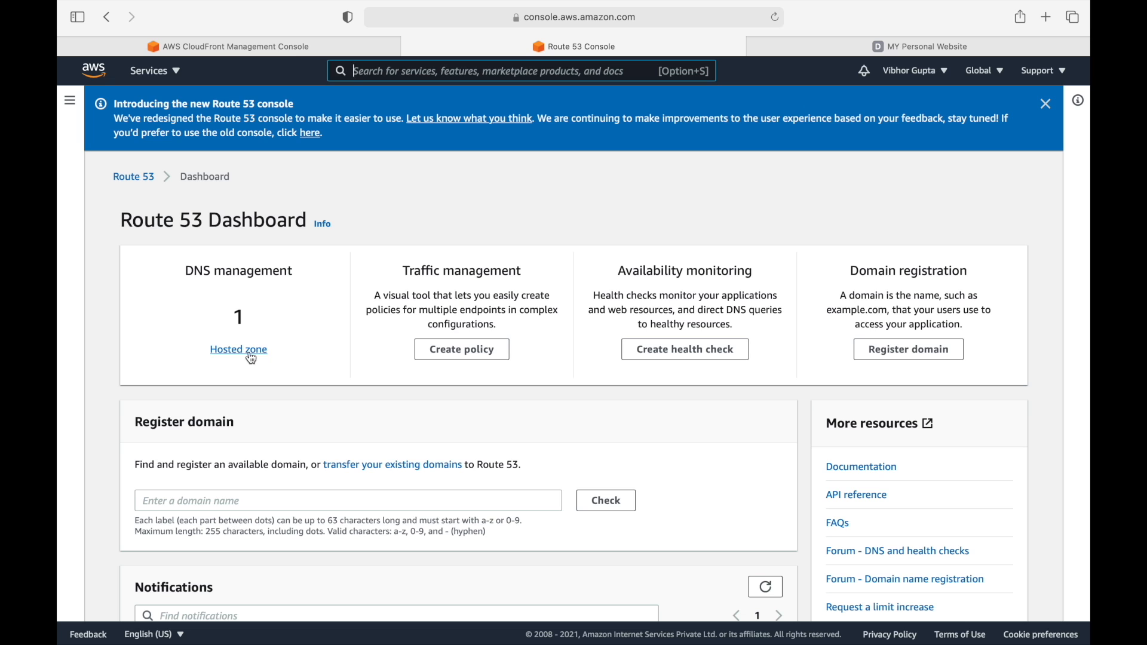
click(250, 353)
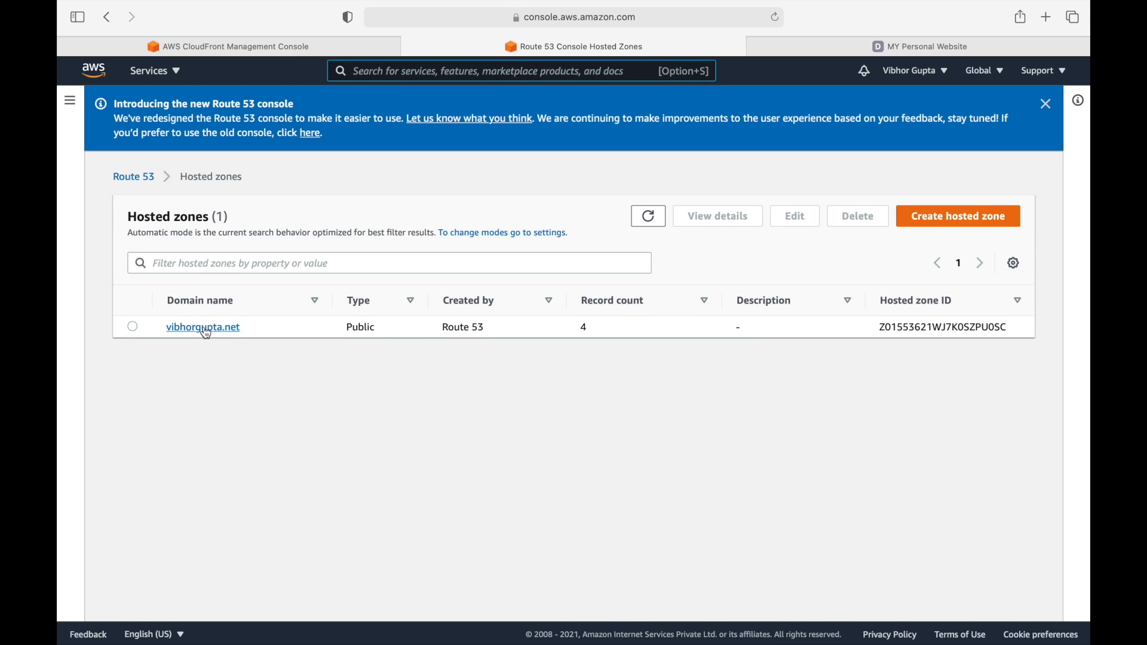
click(205, 330)
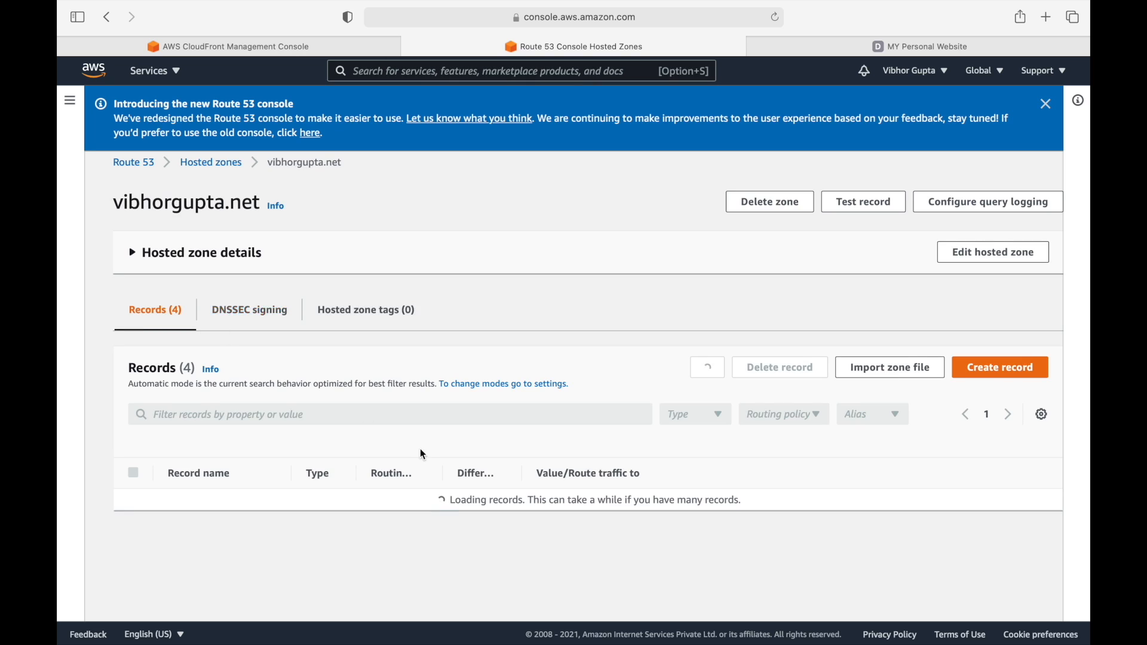
scroll(987, 324, down, 1)
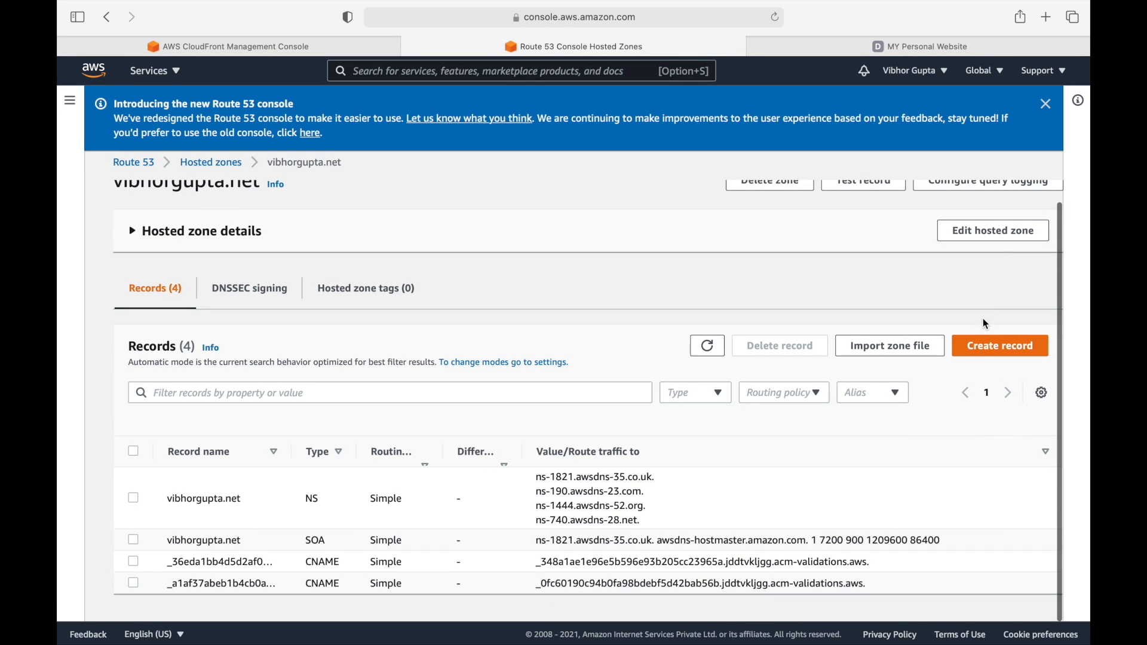
Draft an A record named www in the hosted zone, as an alias to CloudFront distribution d1fat0y5tkrbsv.cloudfront.net
click(993, 347)
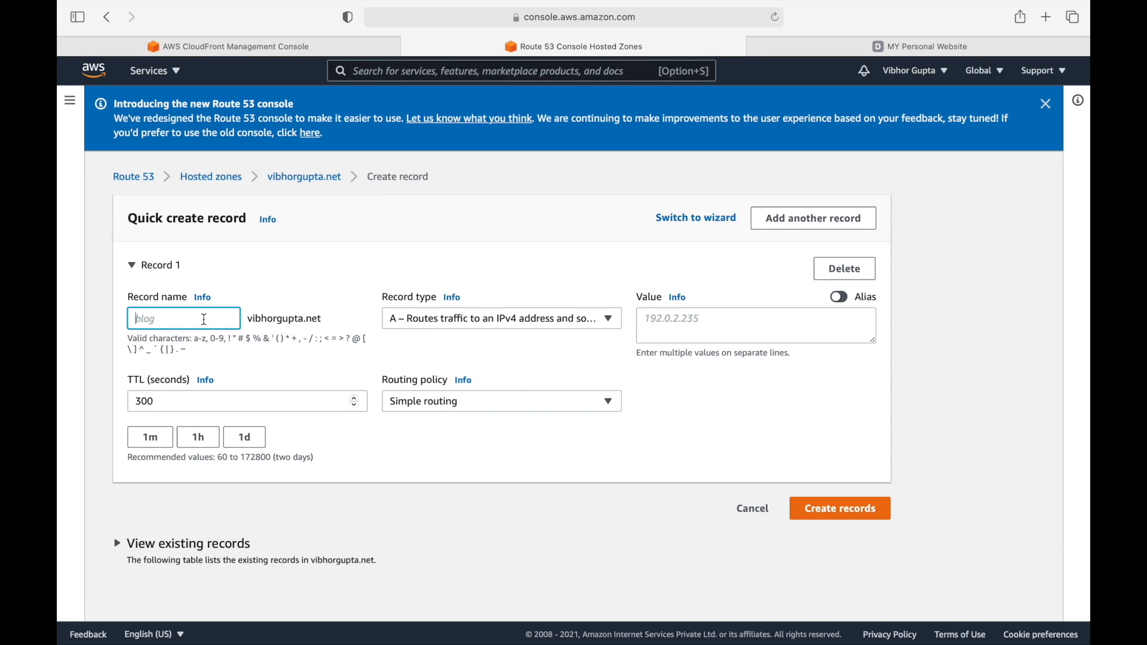
text(www)
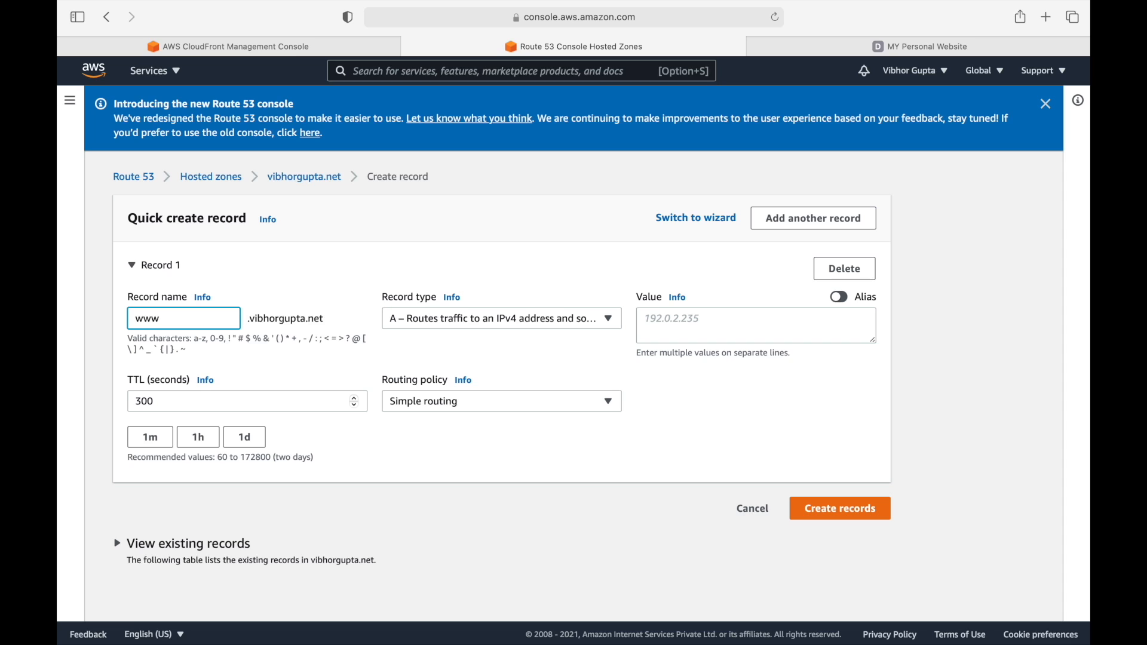
click(842, 300)
click(707, 319)
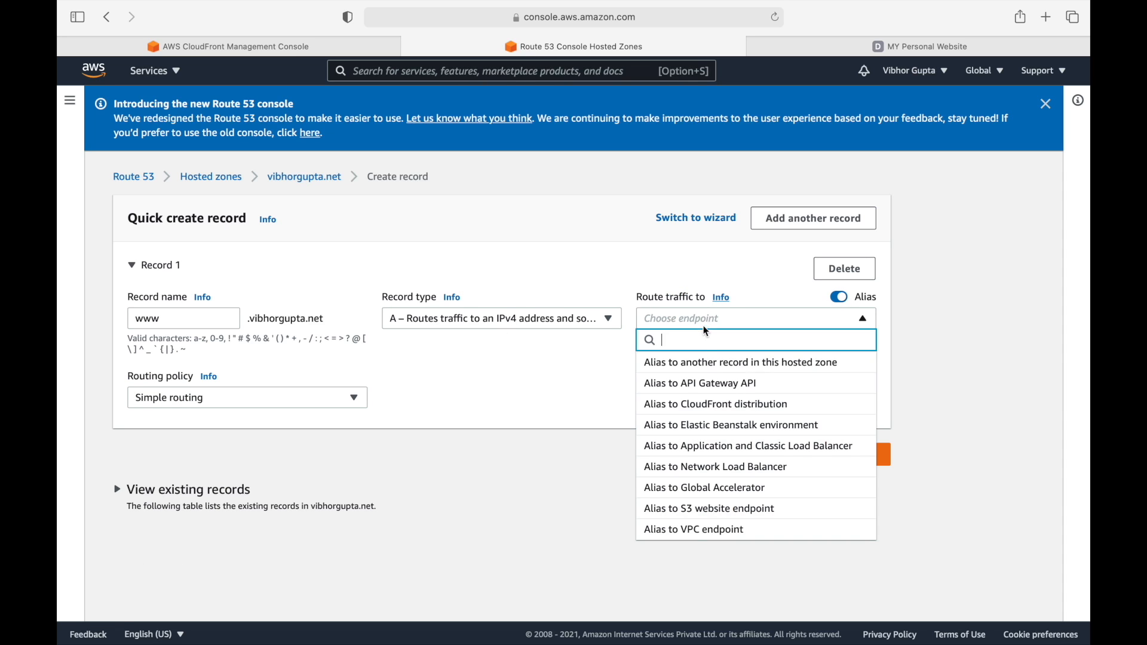
click(721, 404)
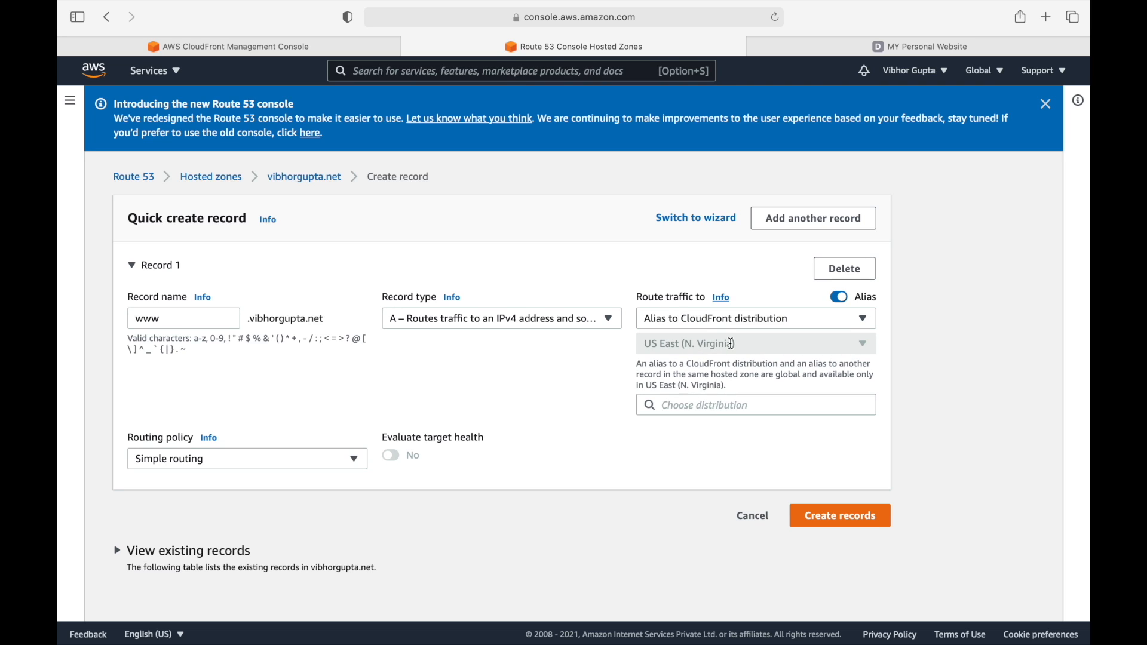
click(708, 407)
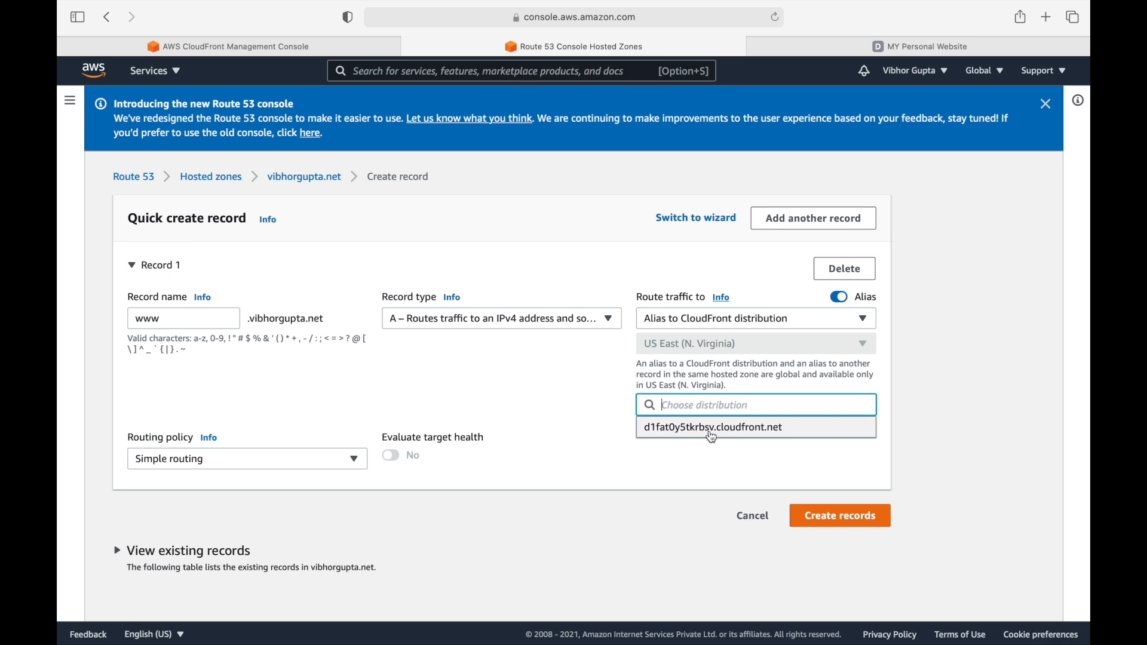
click(712, 429)
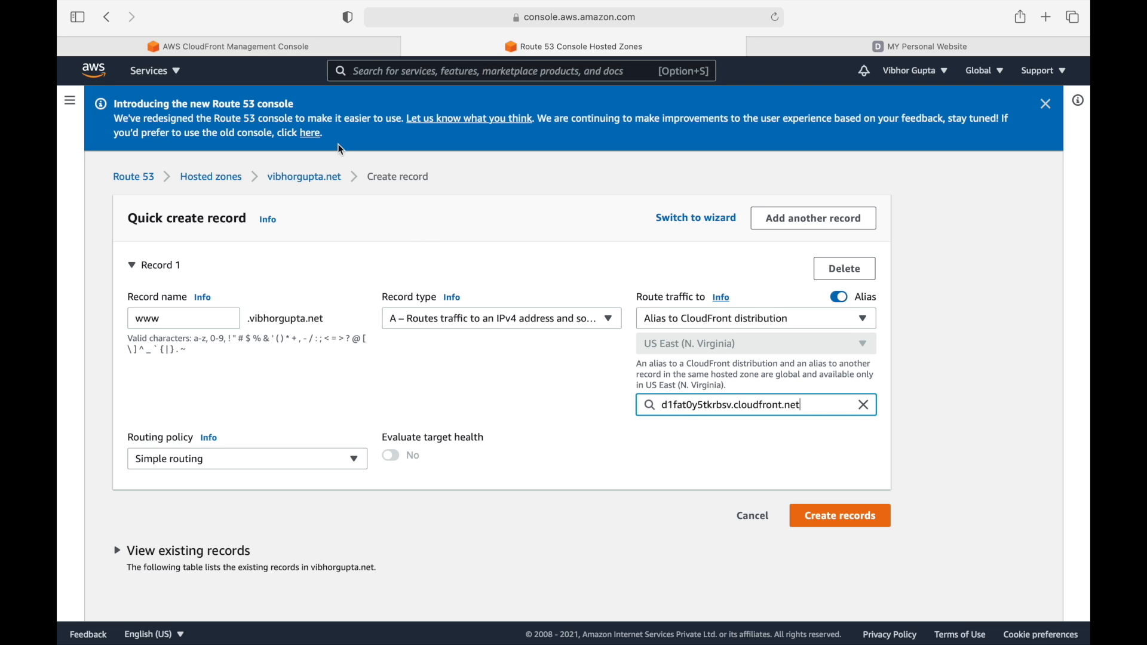
Check the alias target against the www distribution's domain name in CloudFront, and create the www record
click(282, 48)
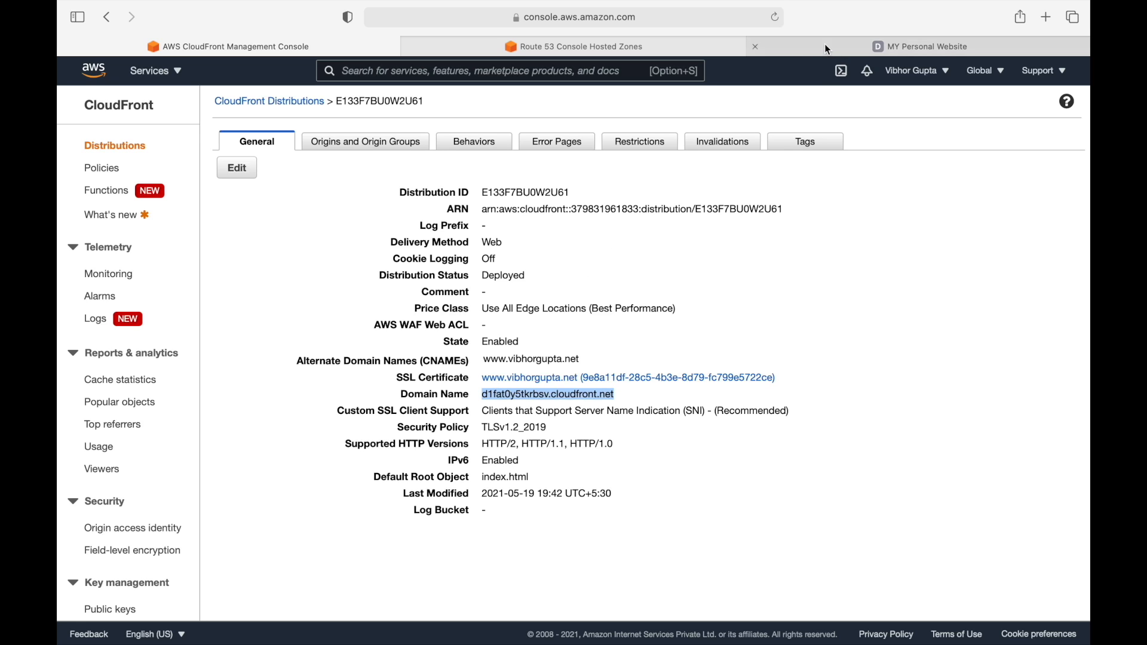
click(643, 52)
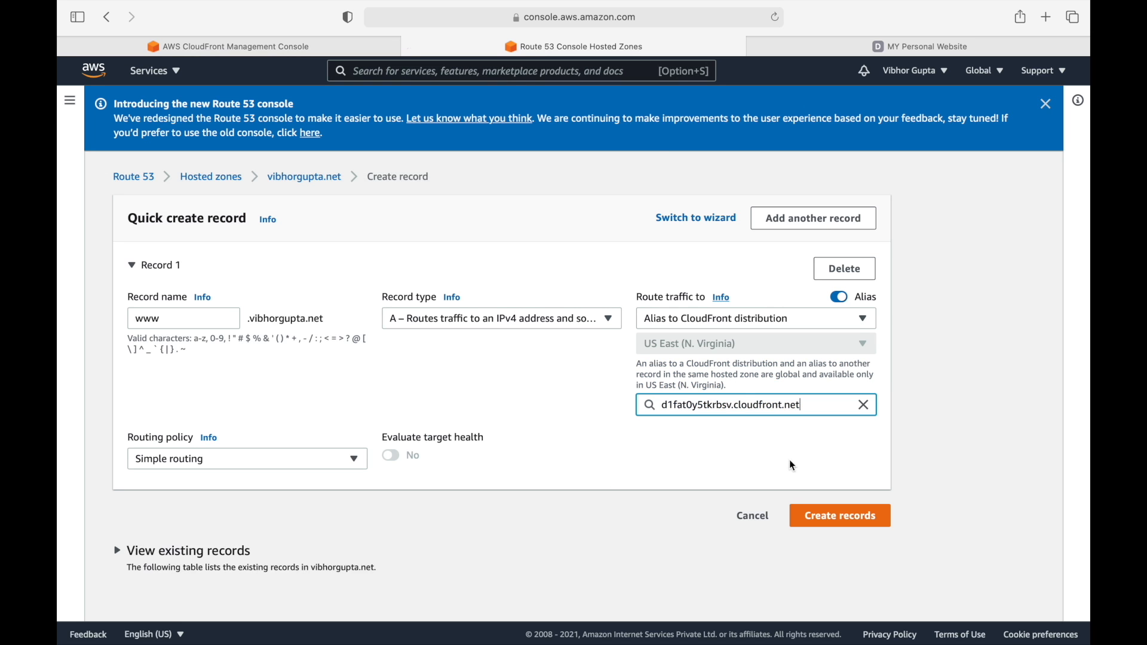
click(846, 524)
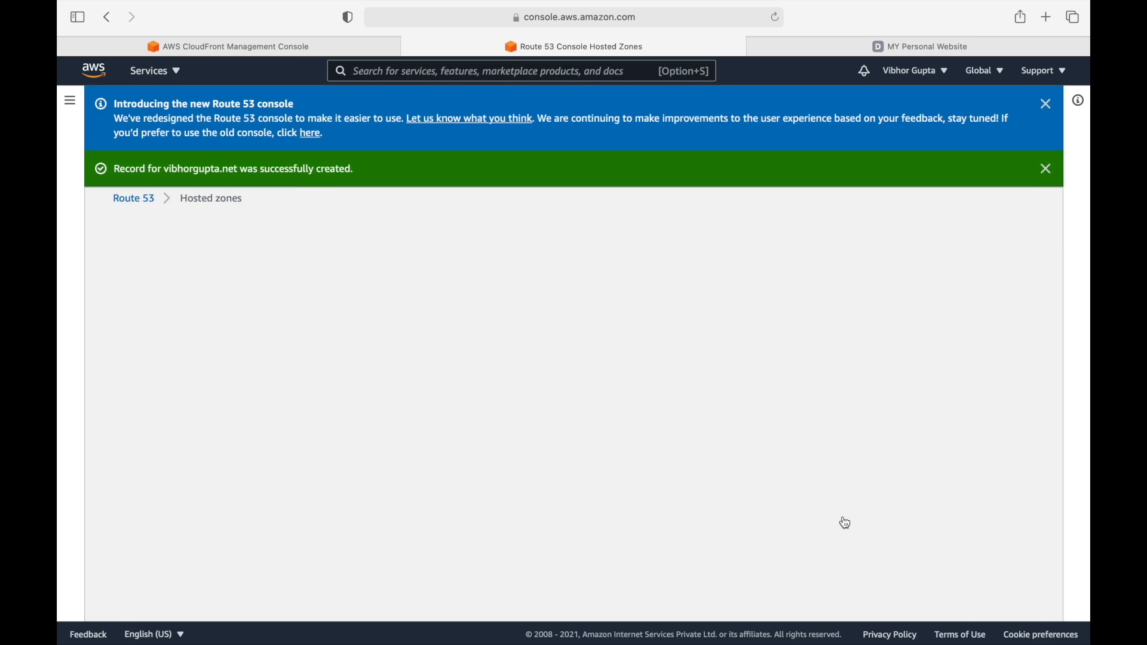
Draft another A record with a blank record name, as an alias to CloudFront distribution da2c7og23icsd.cloudfront.net
click(963, 405)
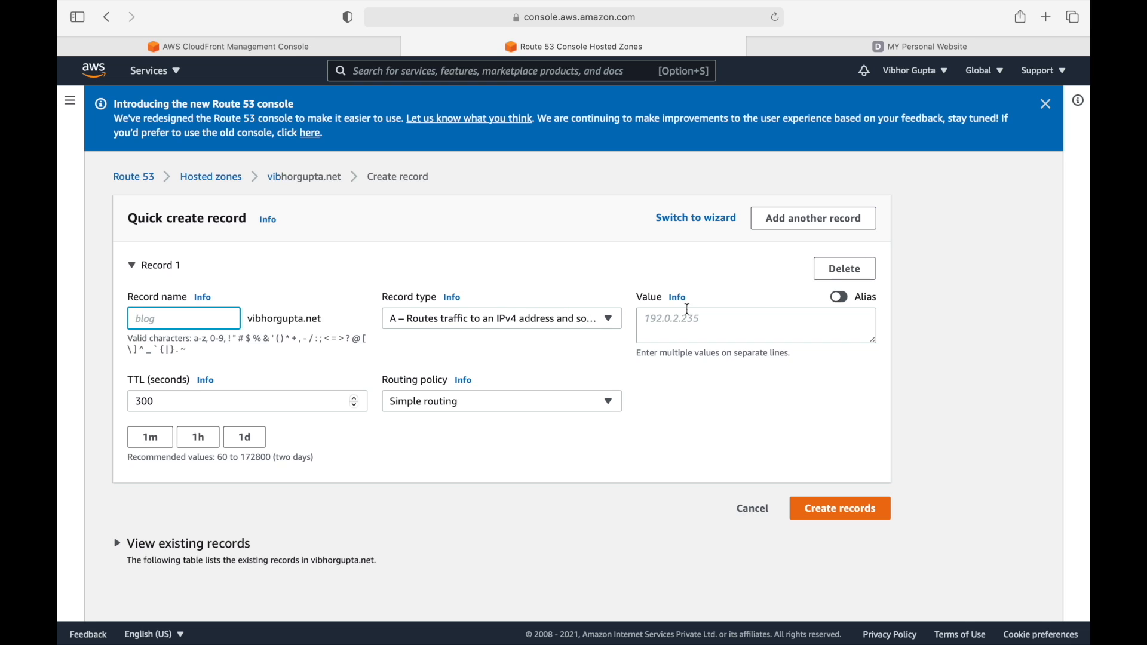
click(843, 298)
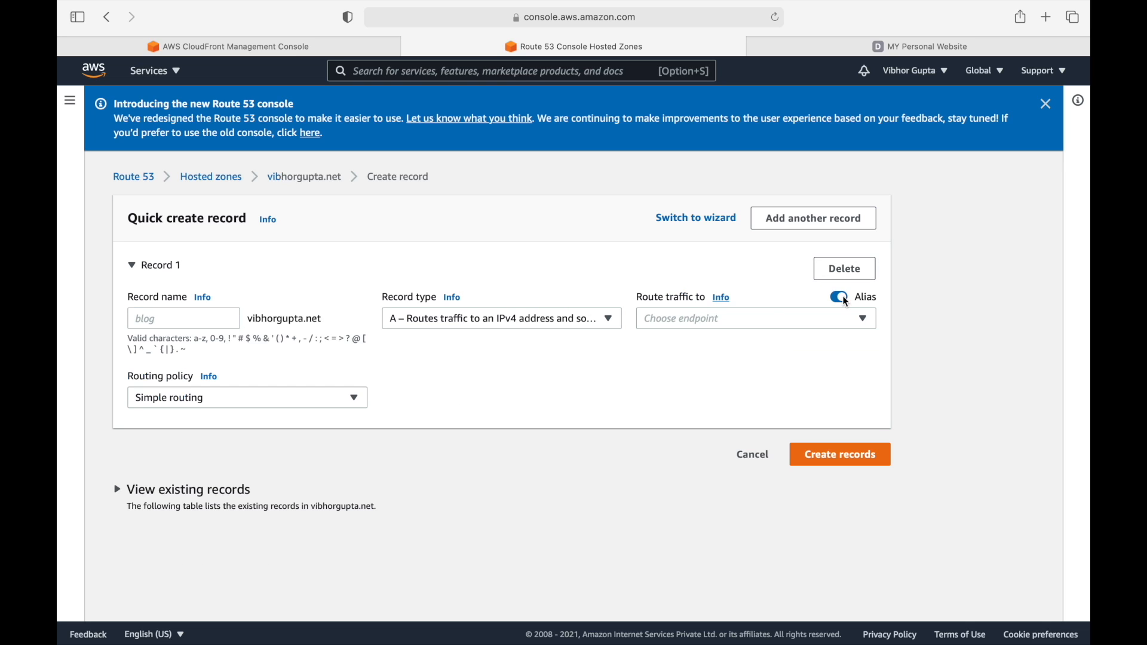
click(737, 326)
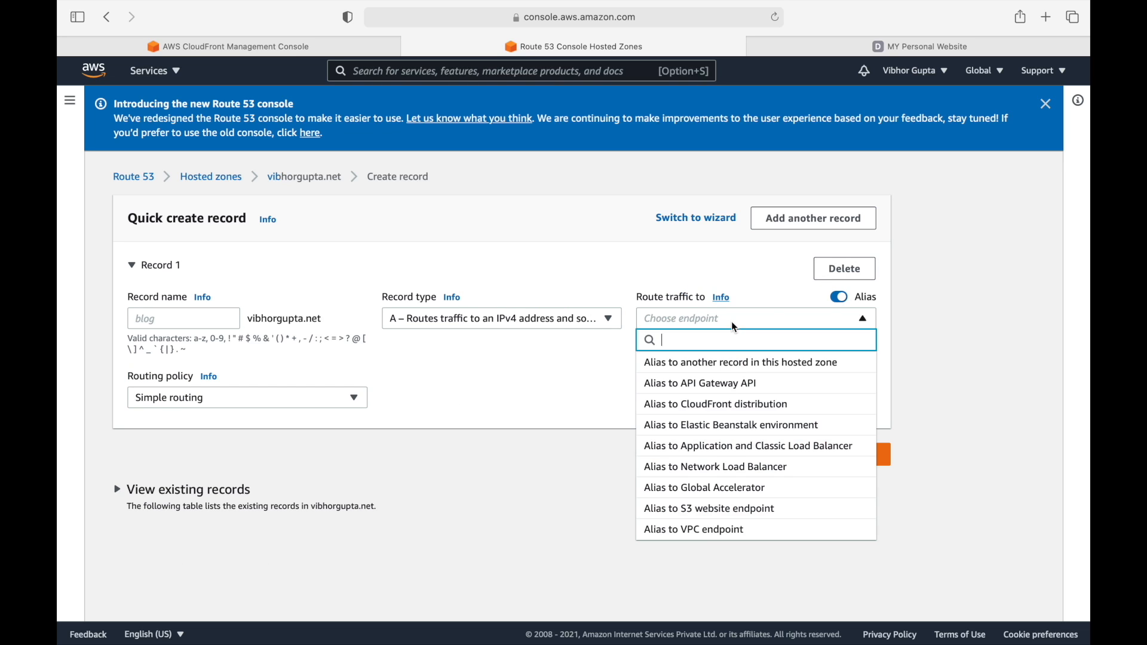
click(735, 405)
click(691, 411)
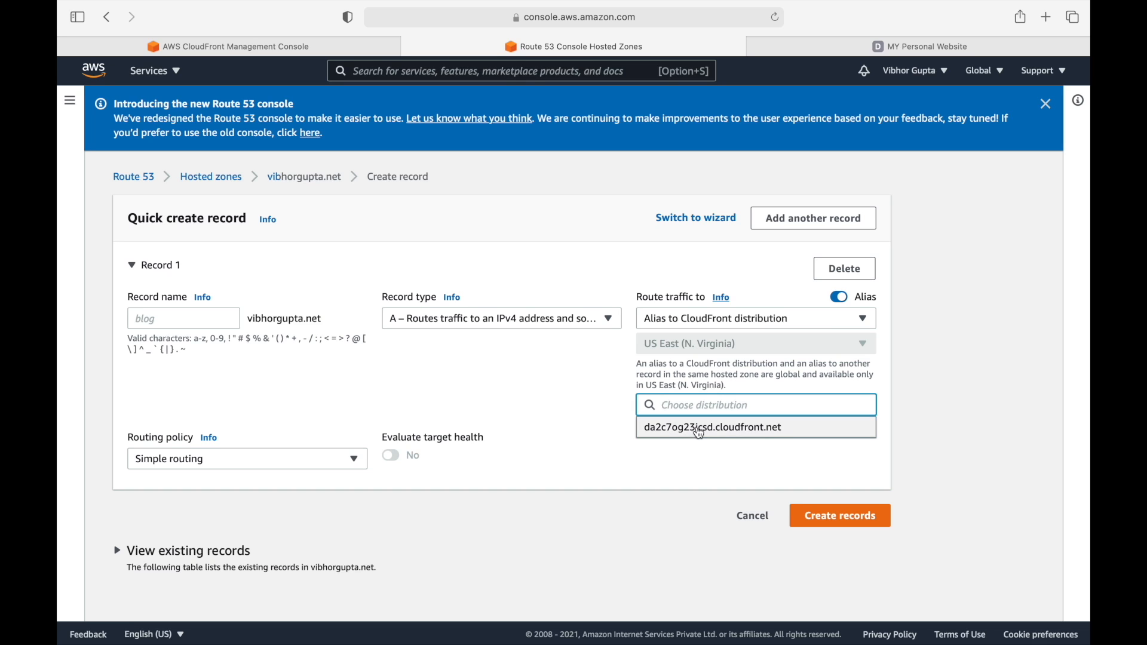
click(700, 433)
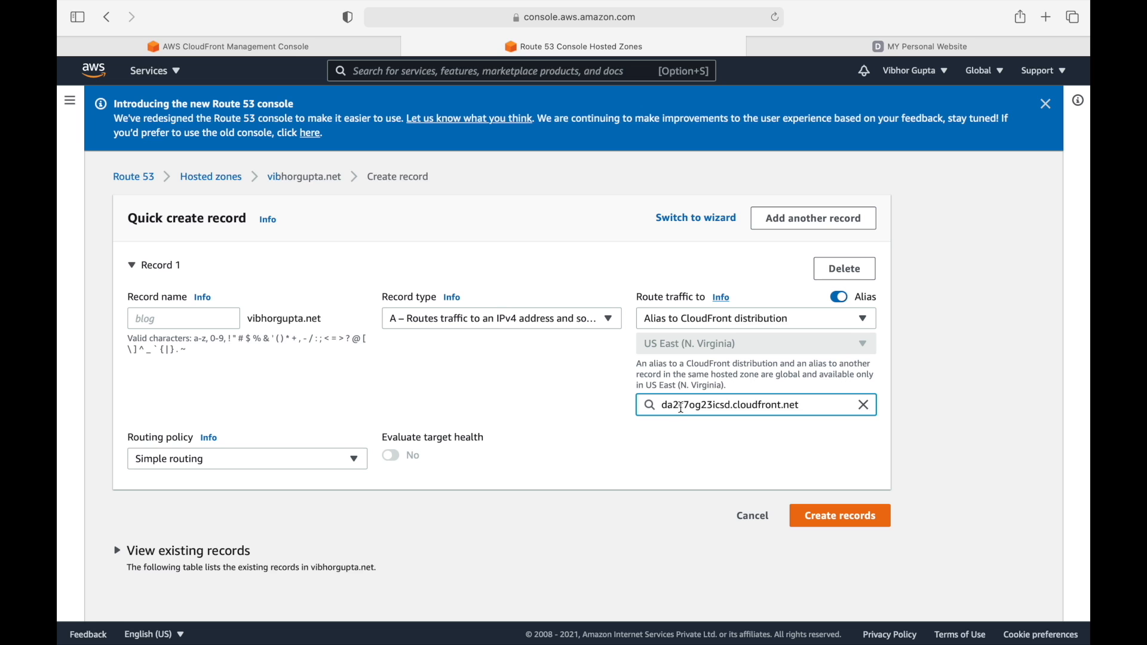
Create the root-domain record after checking its target in the CloudFront distributions list, and sort the hosted zone's records by type
click(296, 44)
click(122, 148)
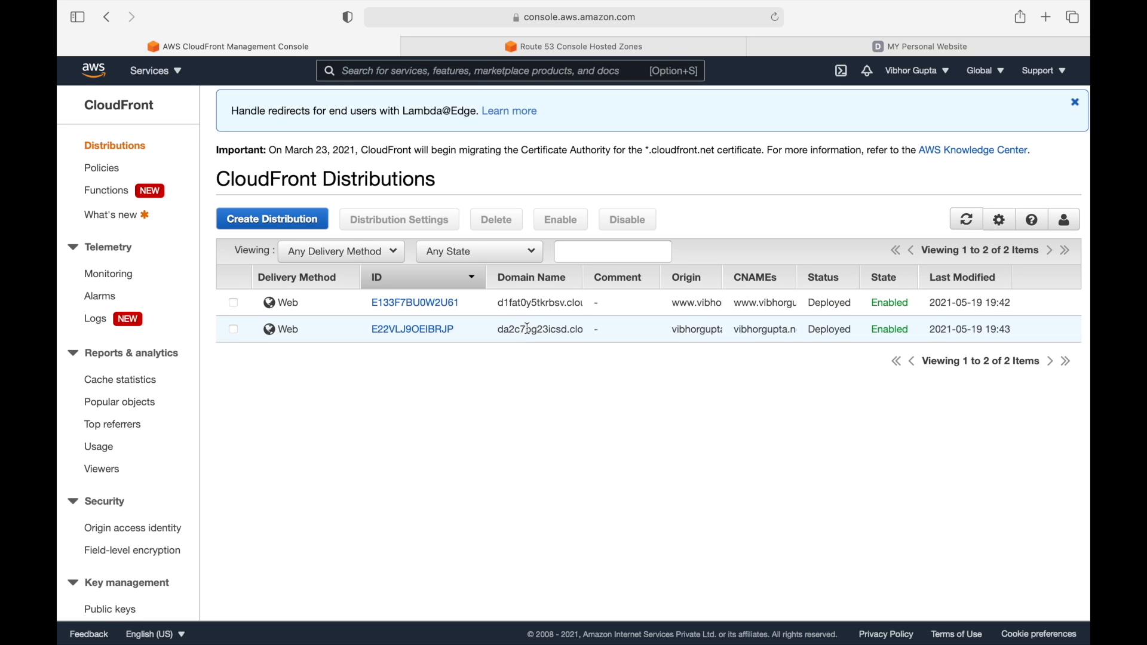
click(626, 53)
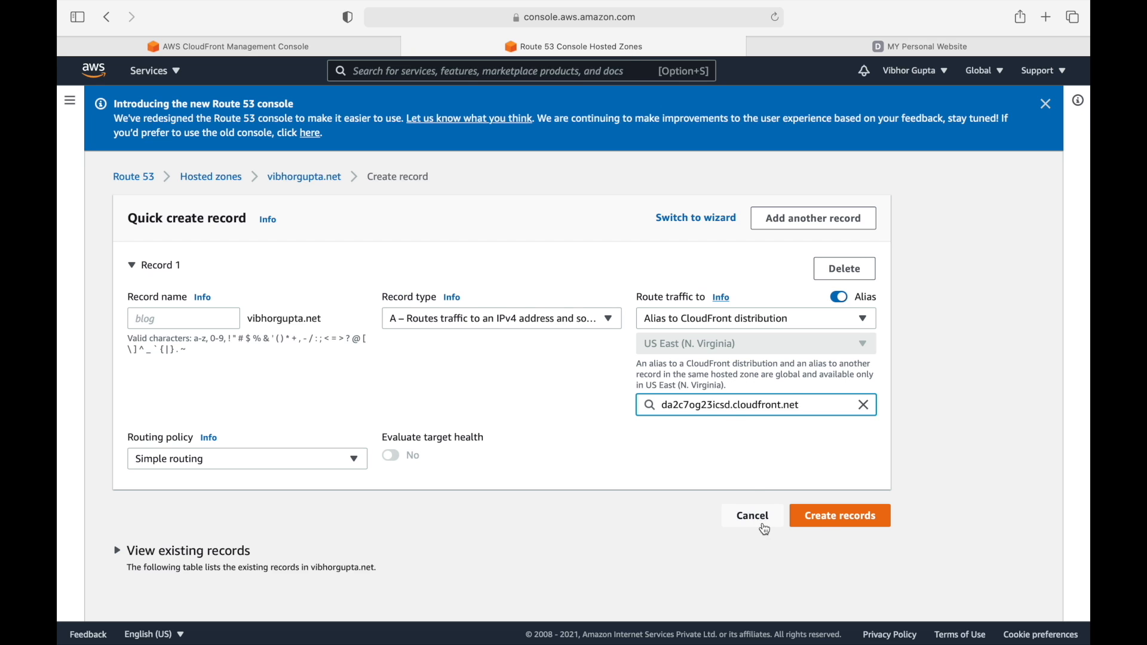
click(842, 520)
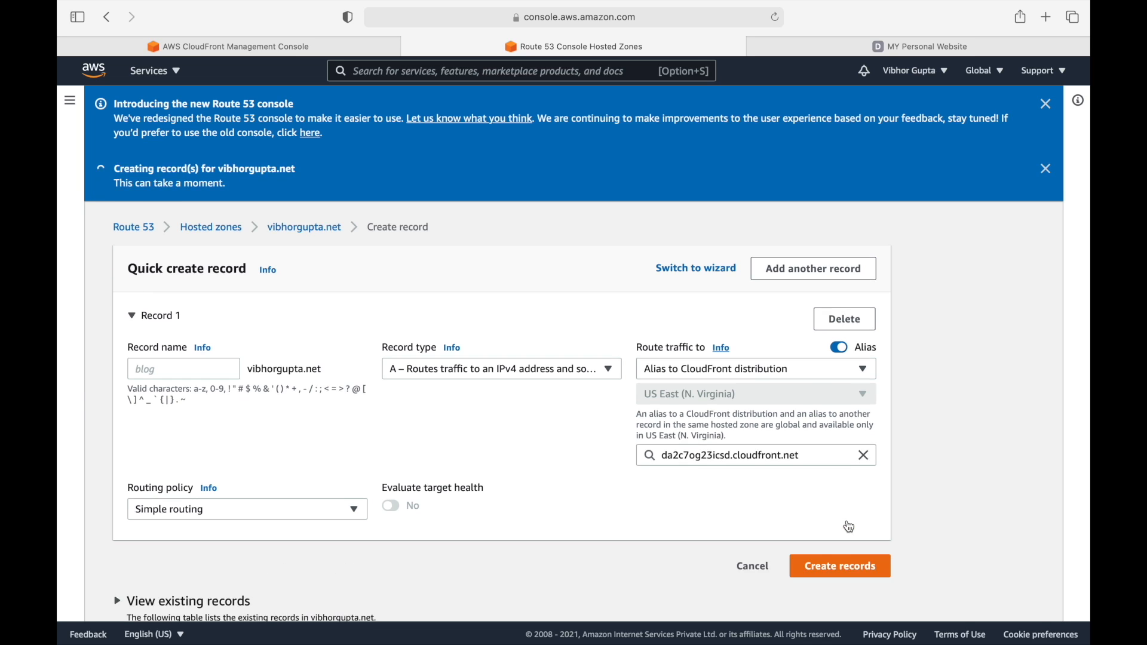
scroll(852, 528, down, 3)
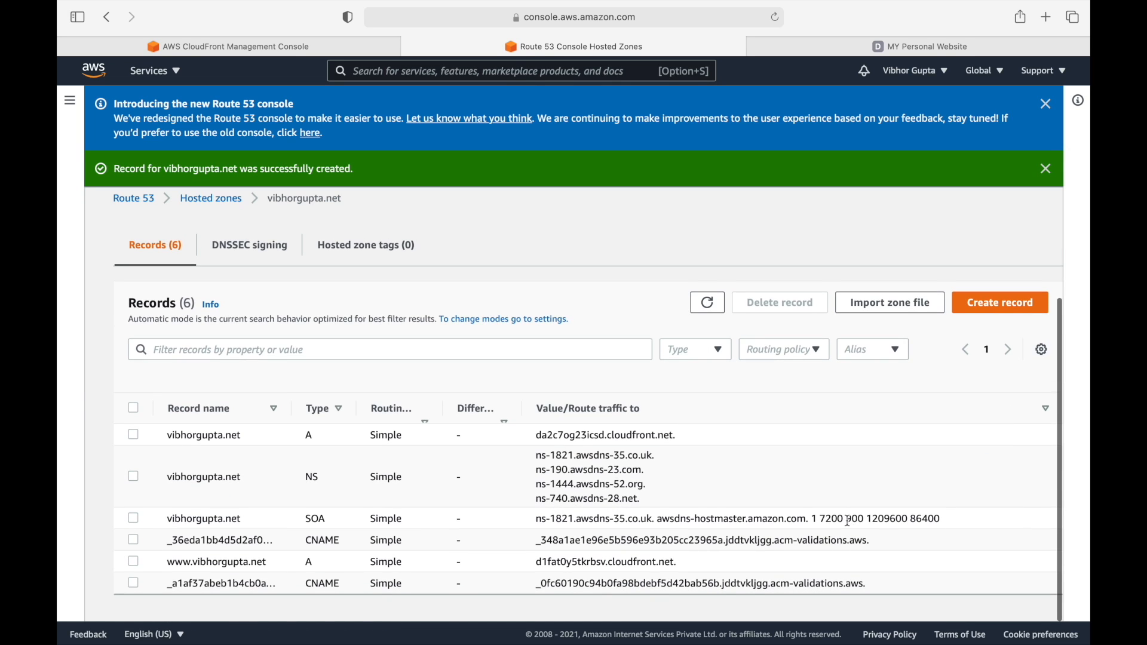
click(324, 410)
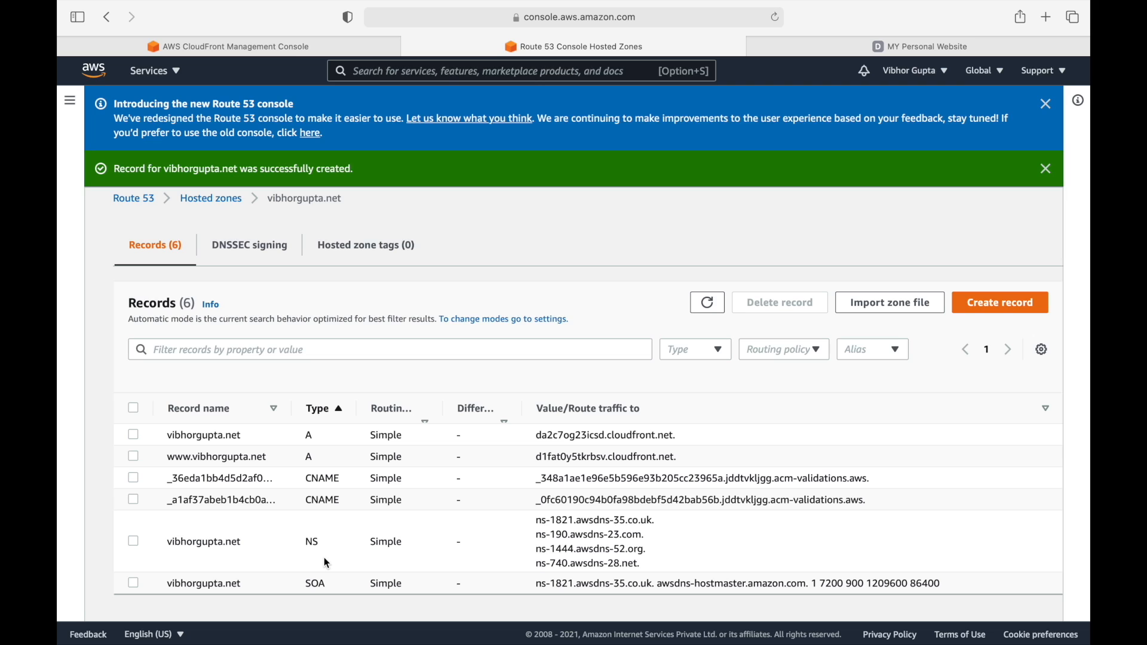
Close the old website tab, load the root domain in a new one, and check the full address it resolves to
click(755, 48)
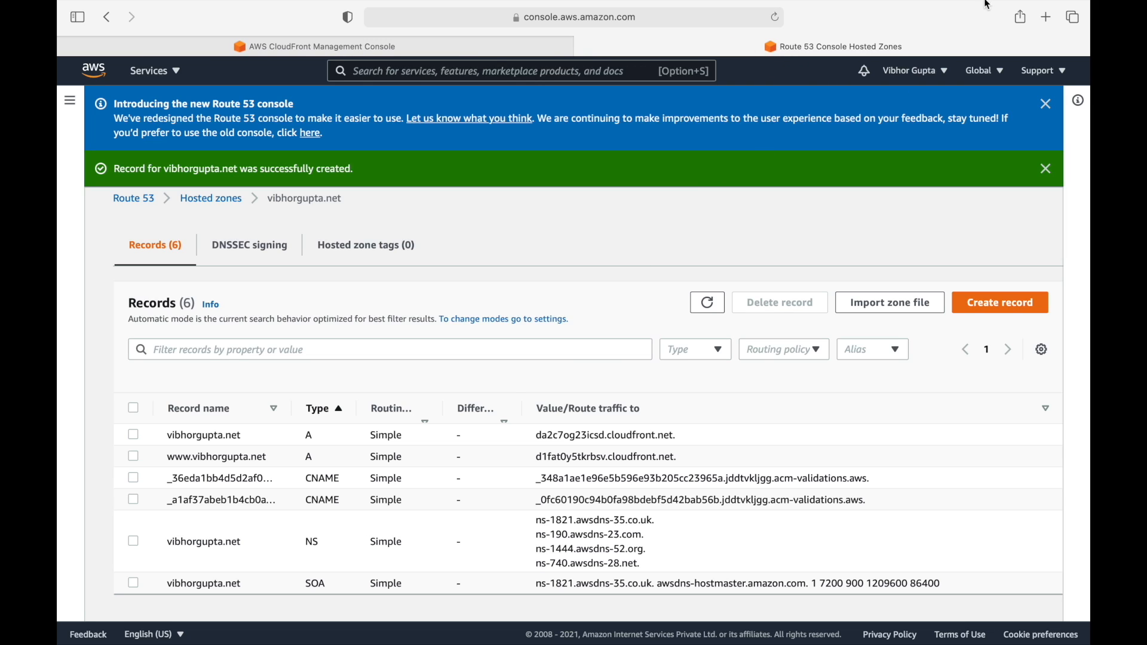
click(1046, 16)
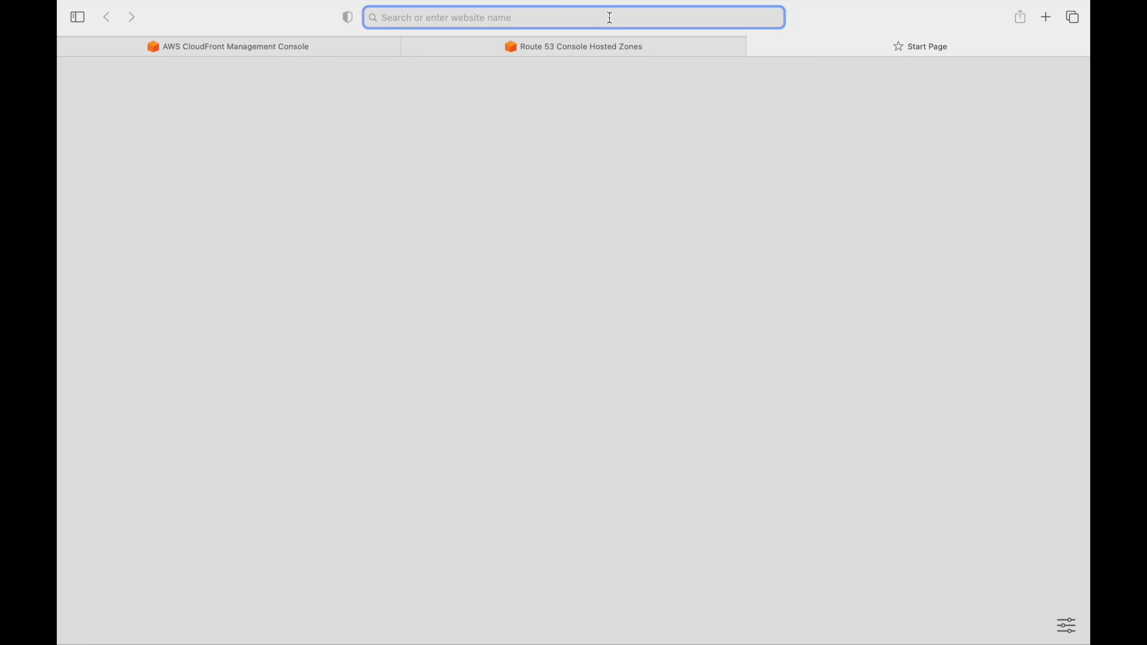
text(vibh)
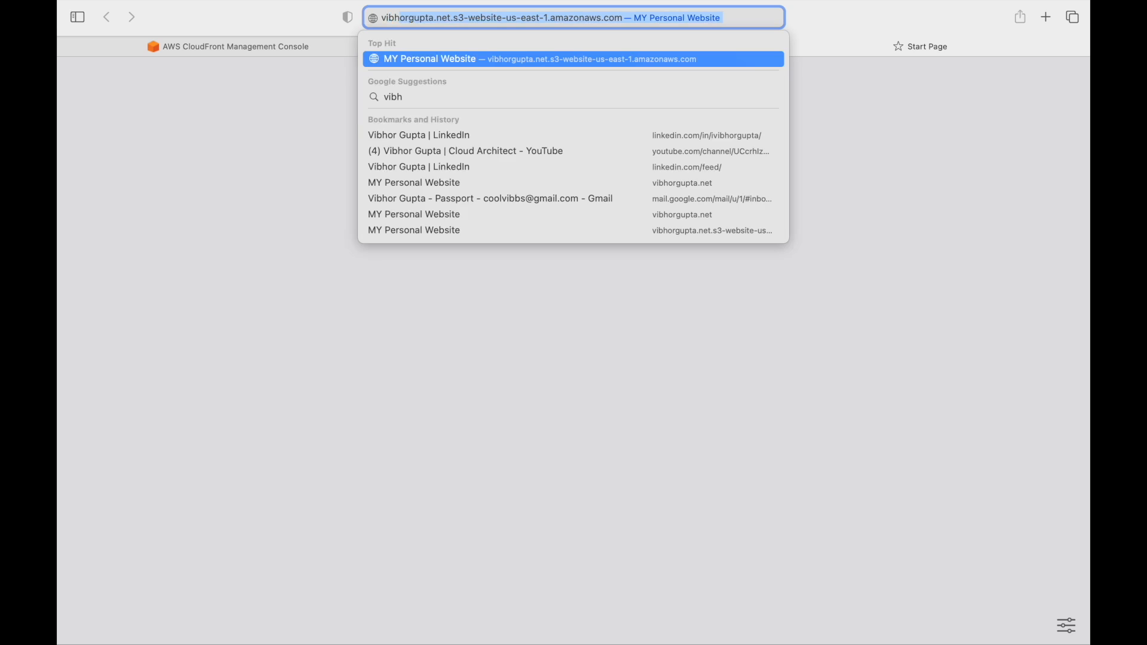
text(orgupta.net)
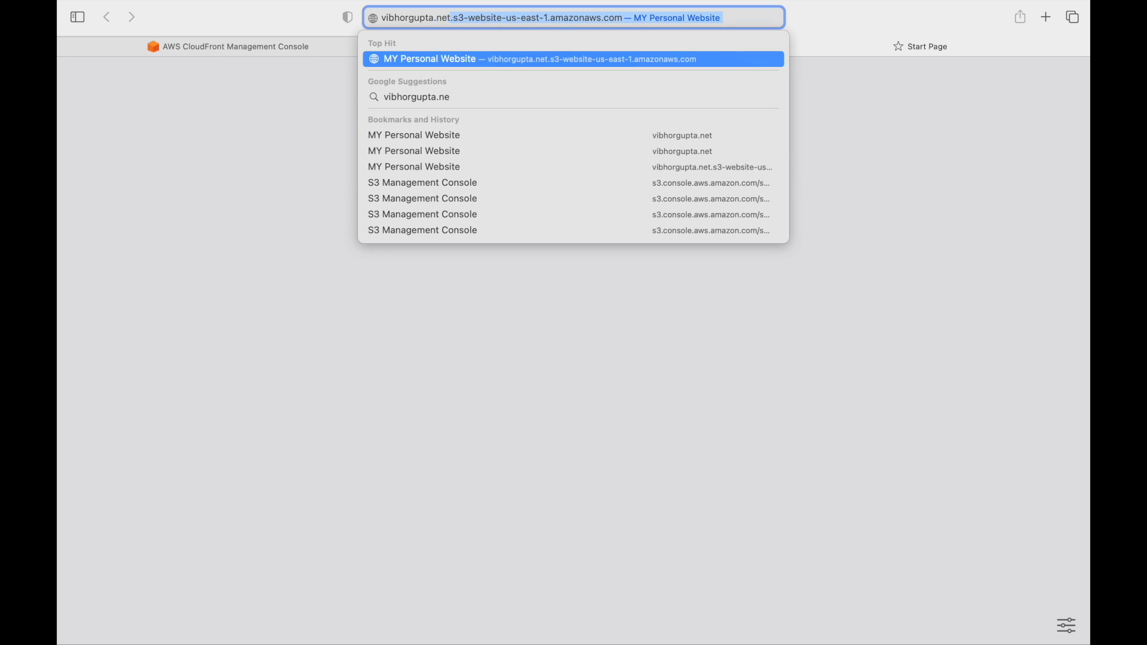
key(Return)
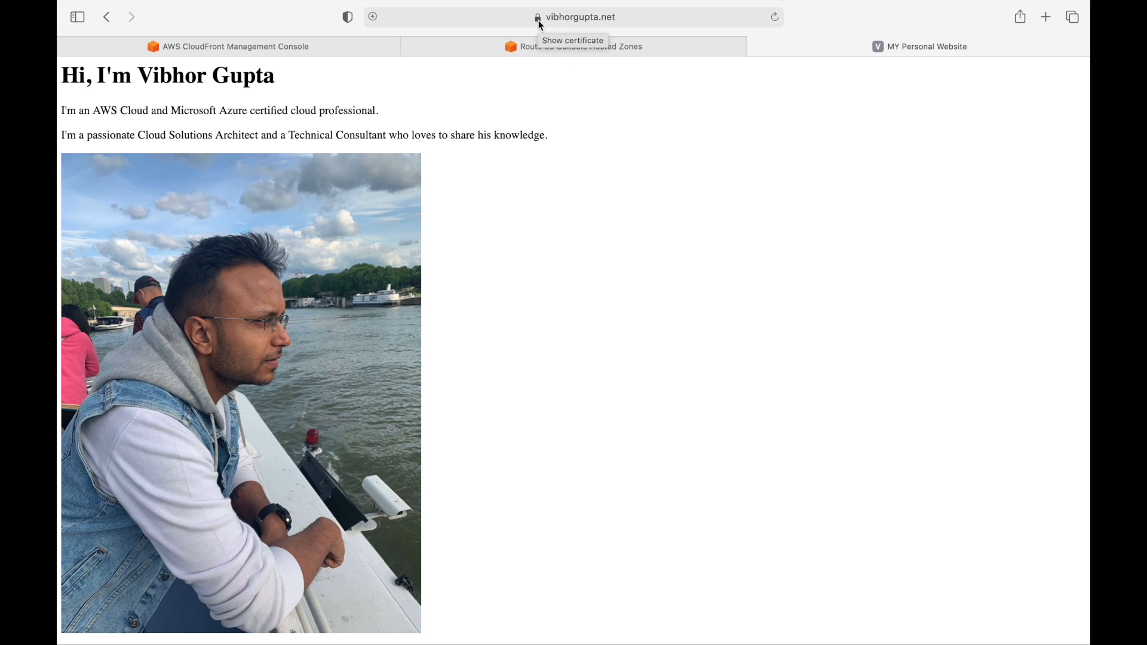
click(642, 16)
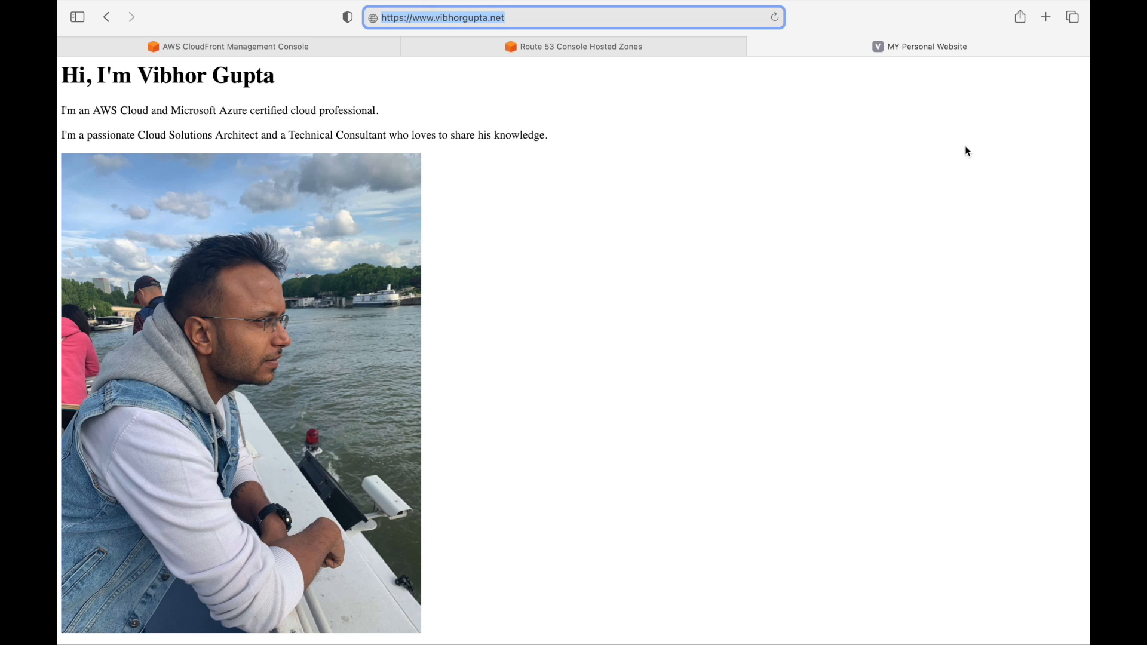
Open the www version of the domain in another new tab and check its full address, reloading the page
click(1046, 17)
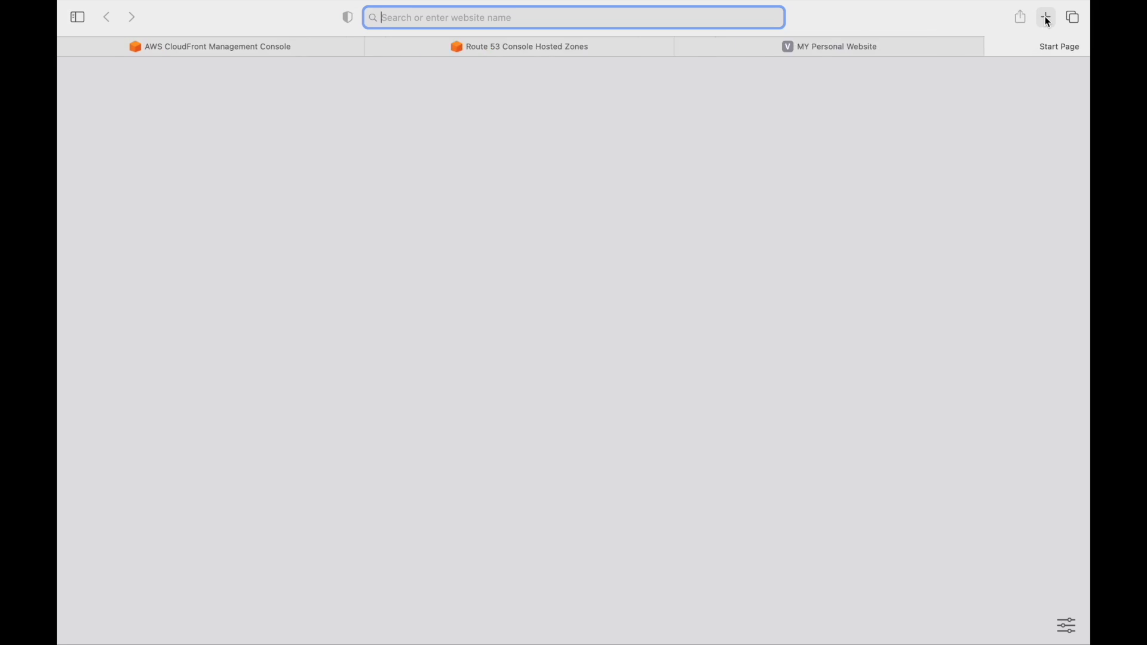
text(www.vi)
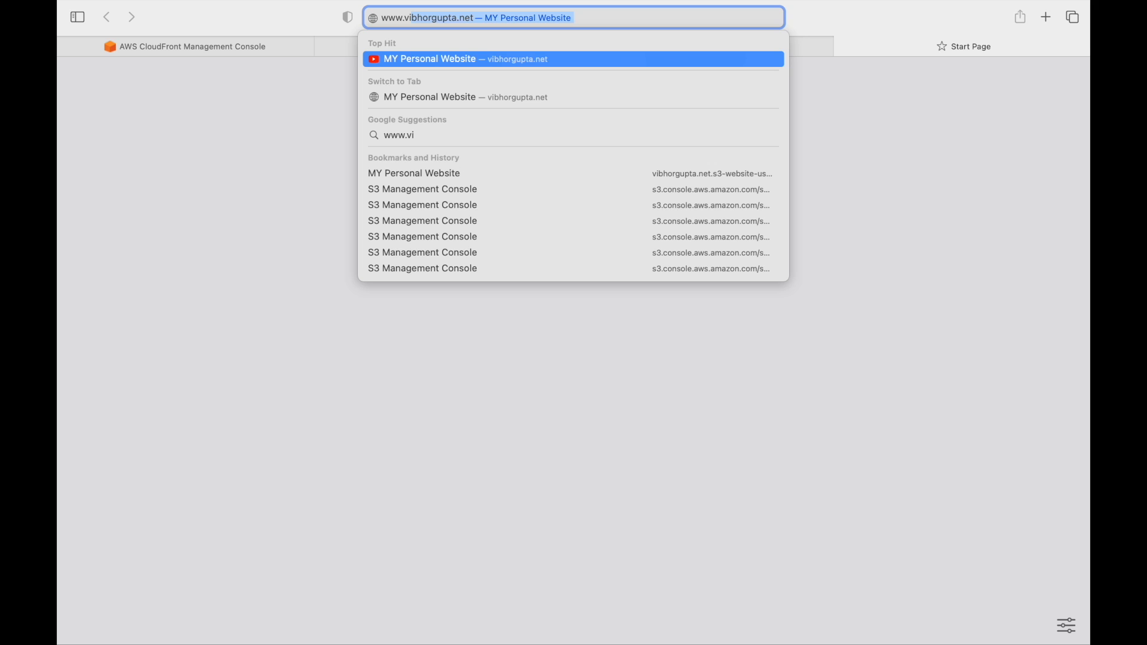
key(Right)
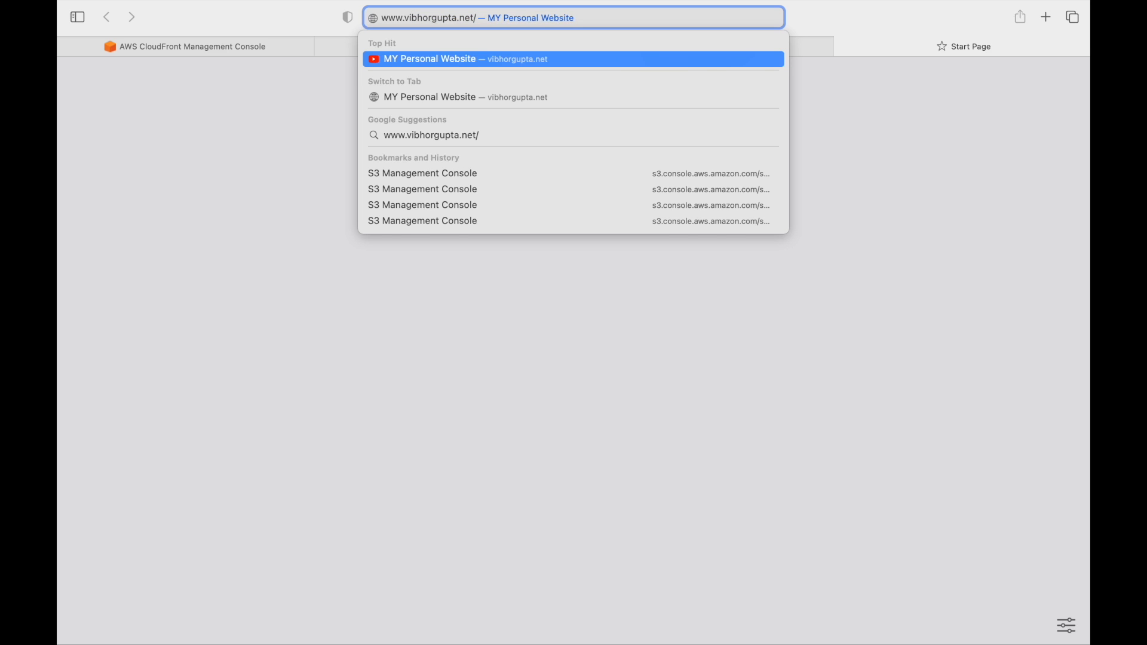
key(Return)
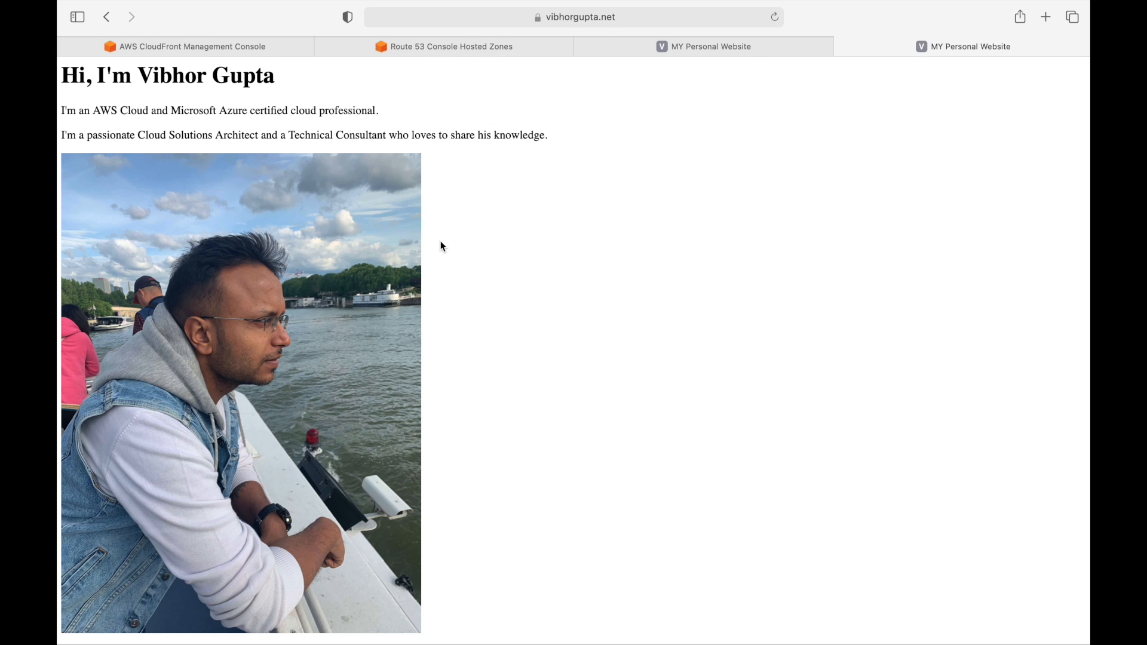
click(649, 25)
key(Return)
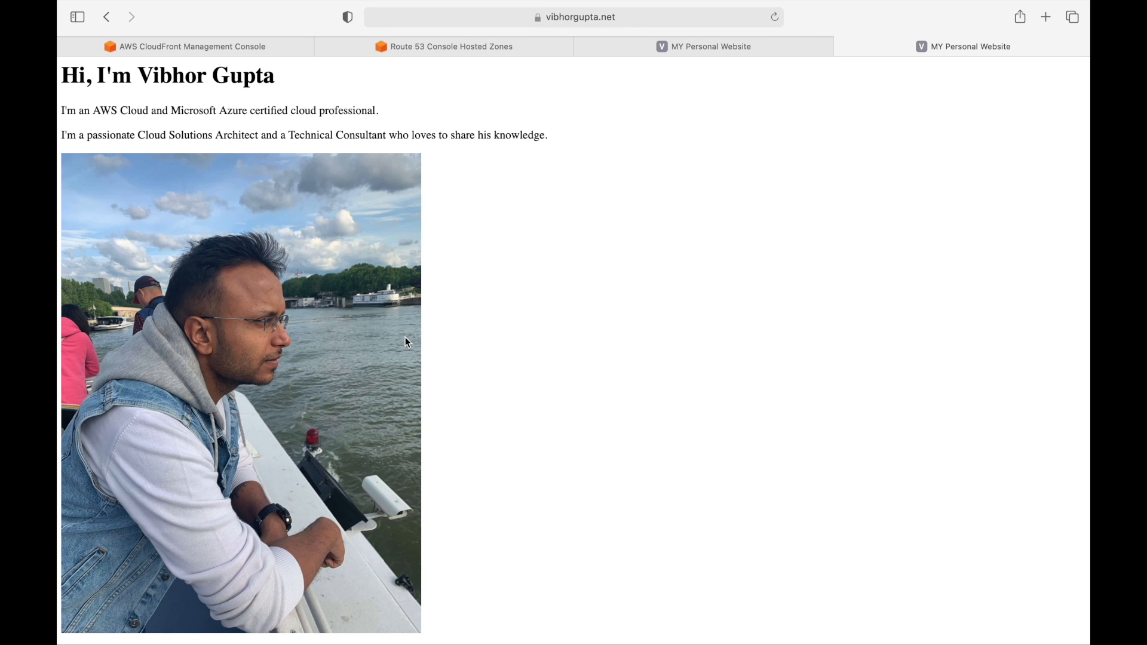